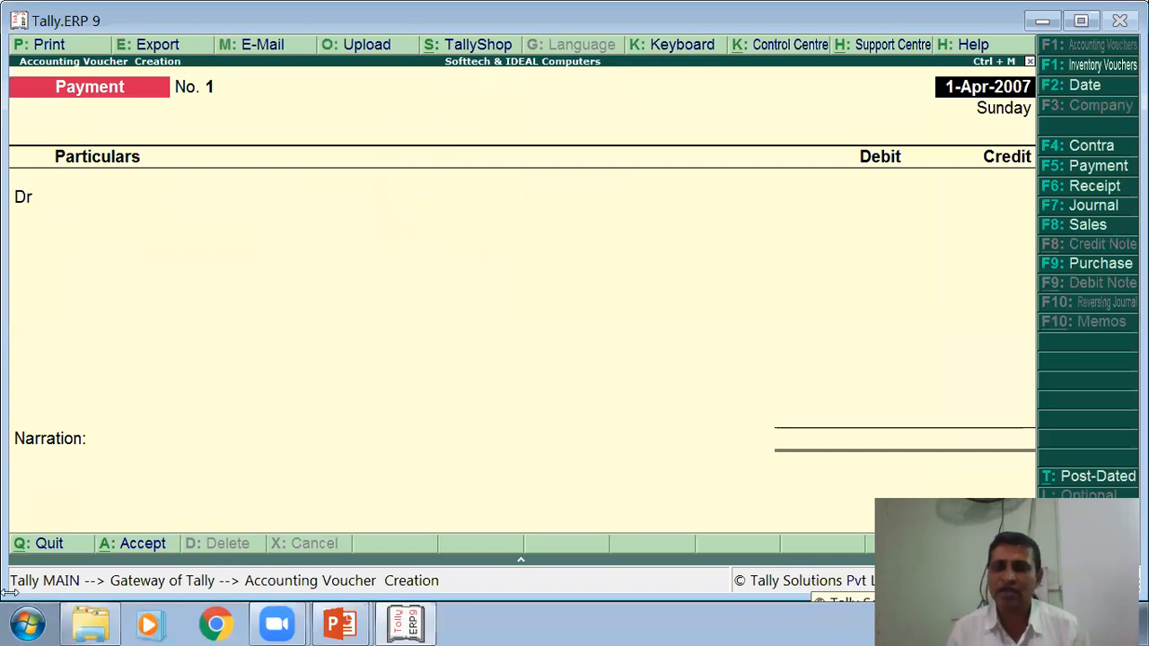
- Check the salary transaction on the slide and change the payment voucher to the Bank Payment type
key(alt+Tab)
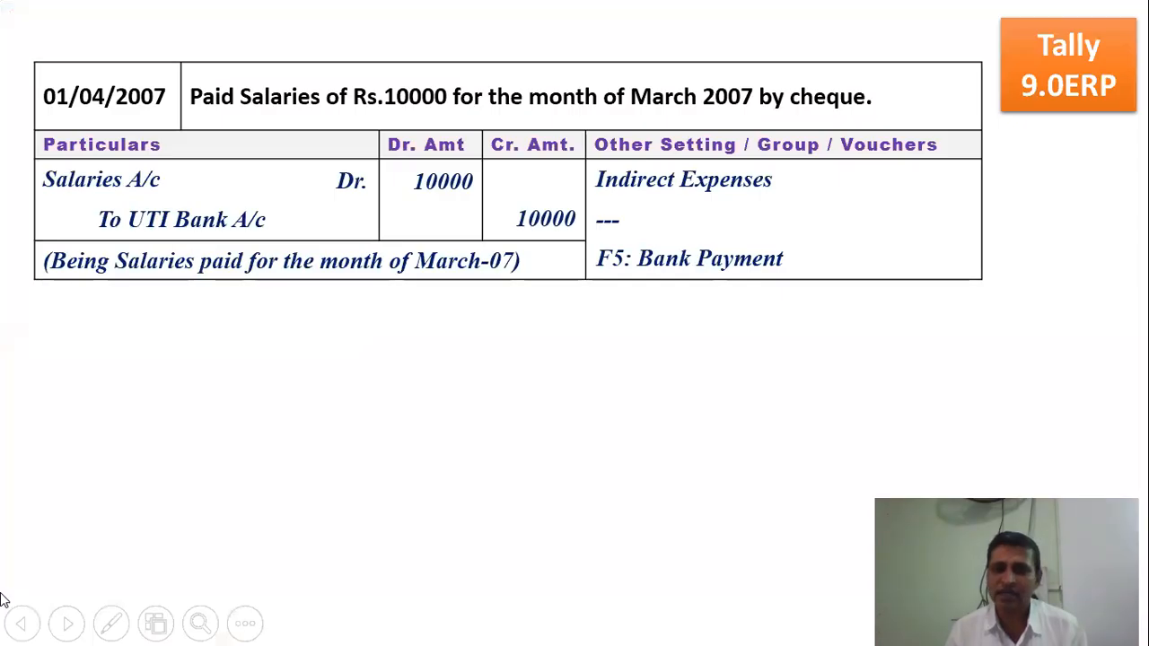
key(alt+Tab)
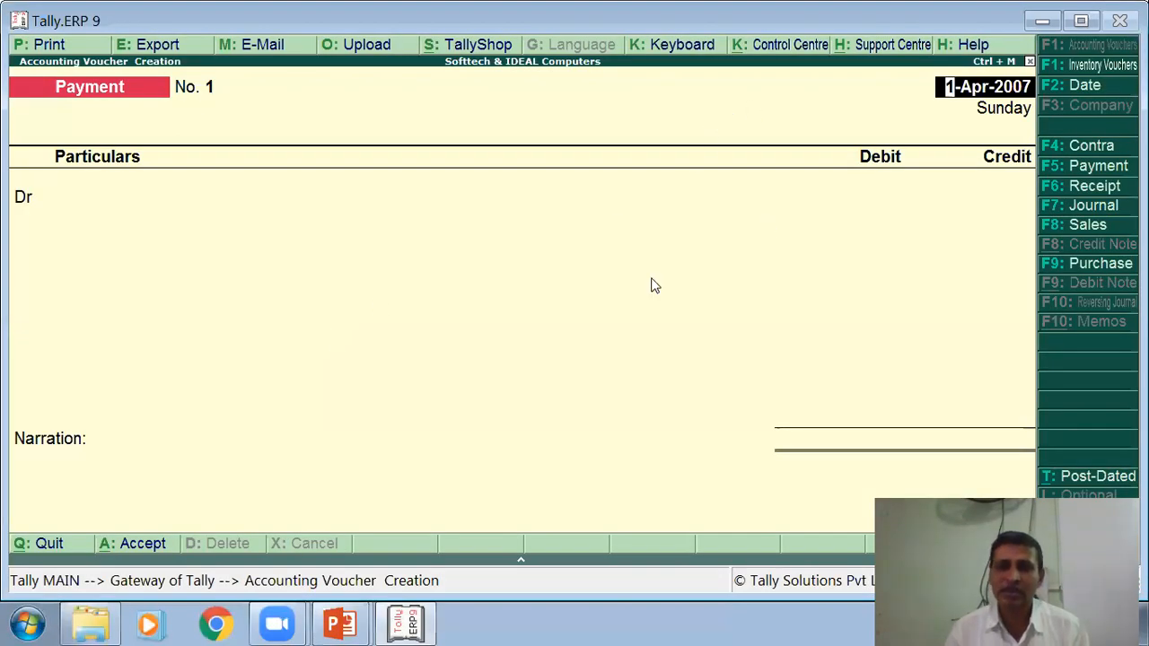
key(Return)
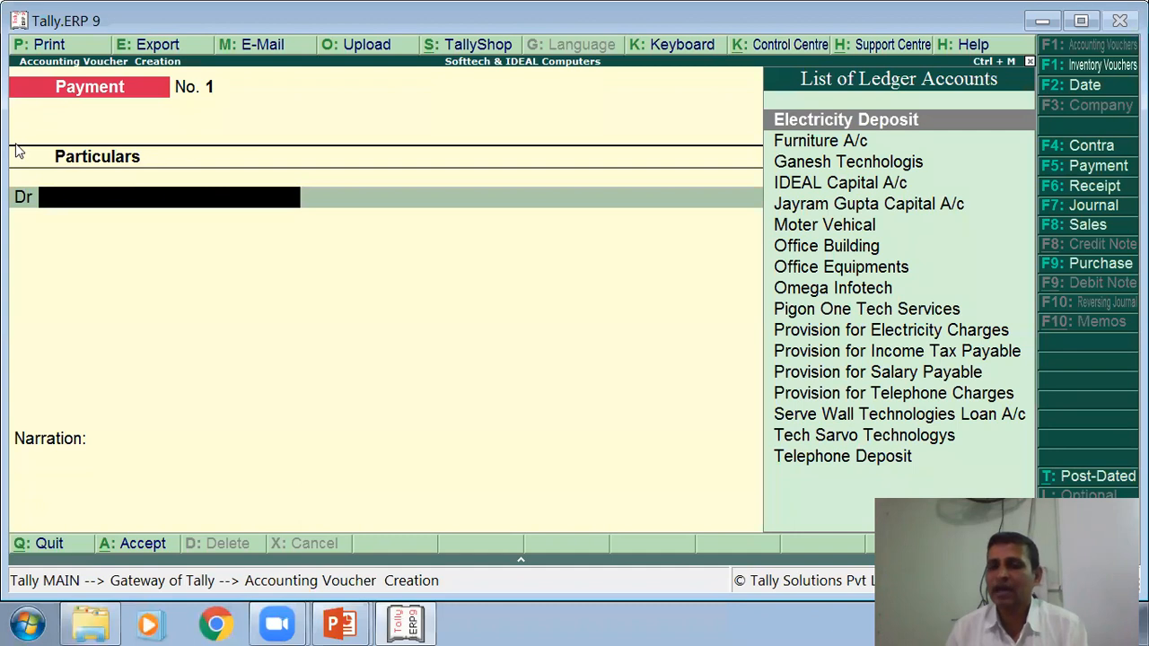
click(1095, 171)
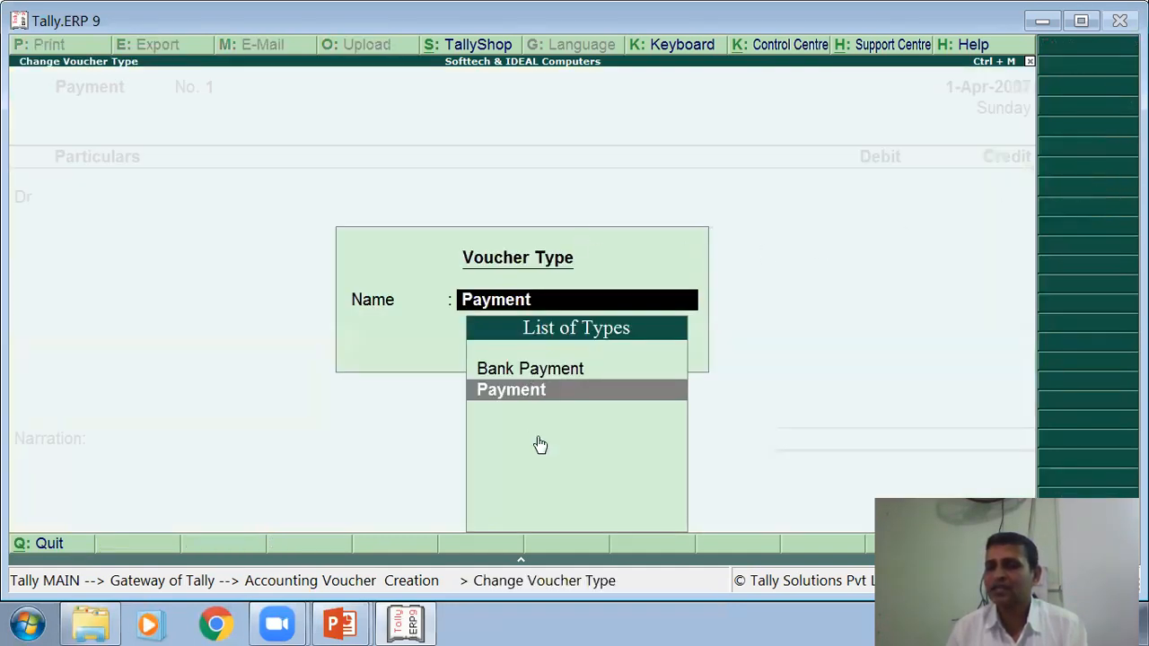
click(558, 369)
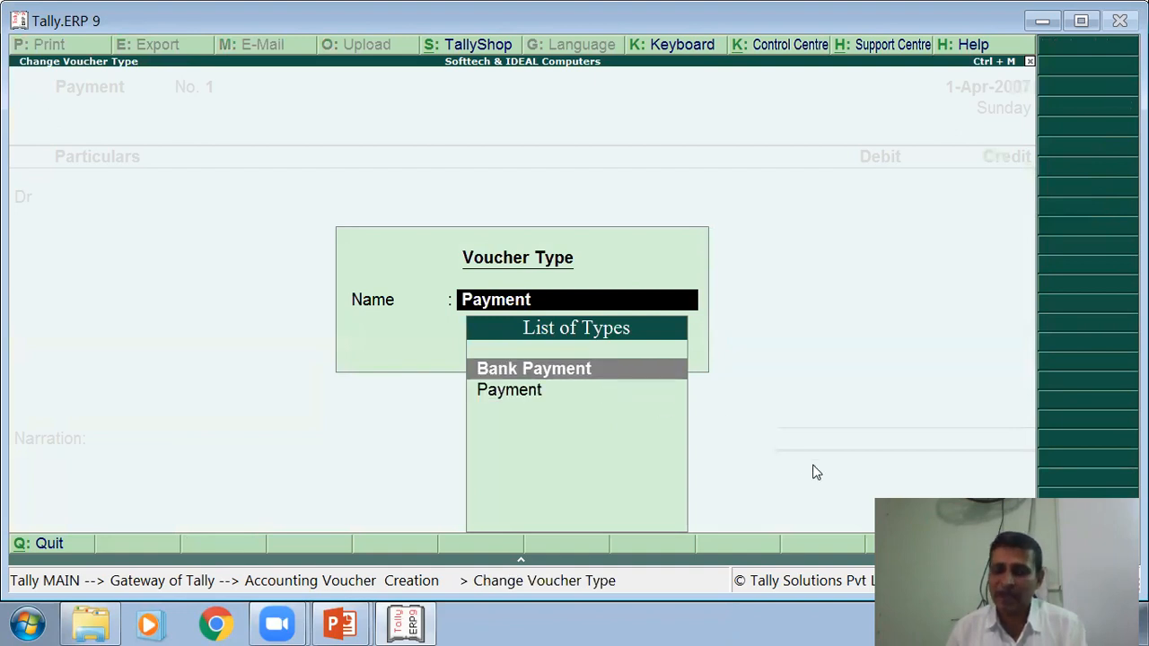
key(Return)
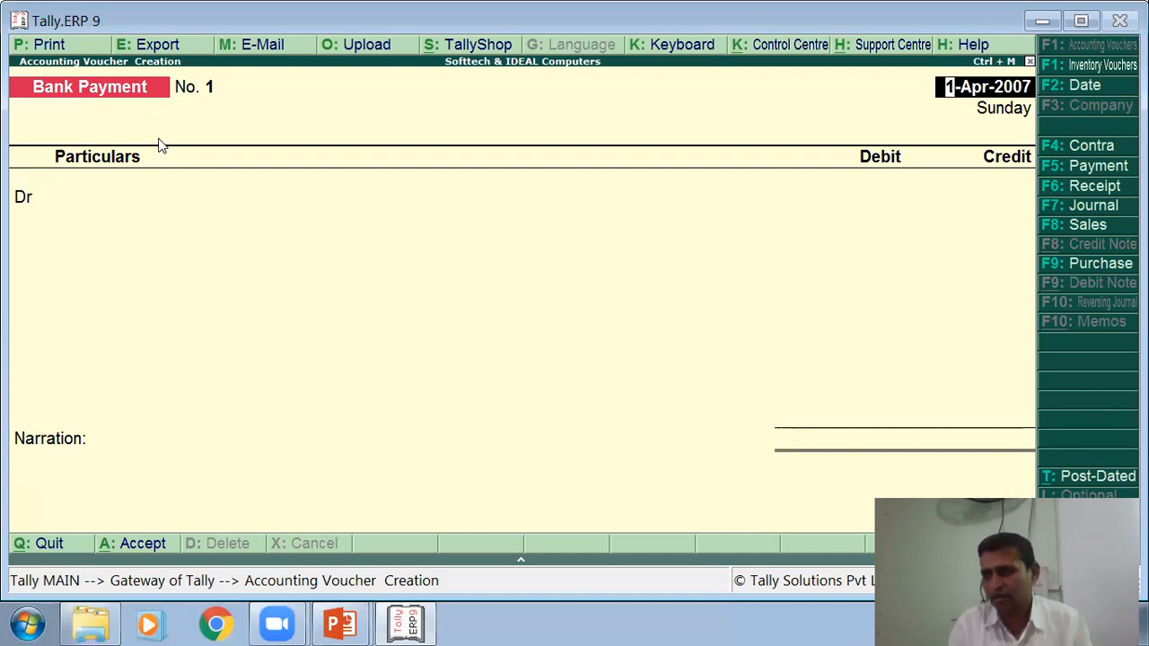
- Start a new ledger named Salary A/c from the voucher's debit line and place it under Indirect Expenses
key(Return)
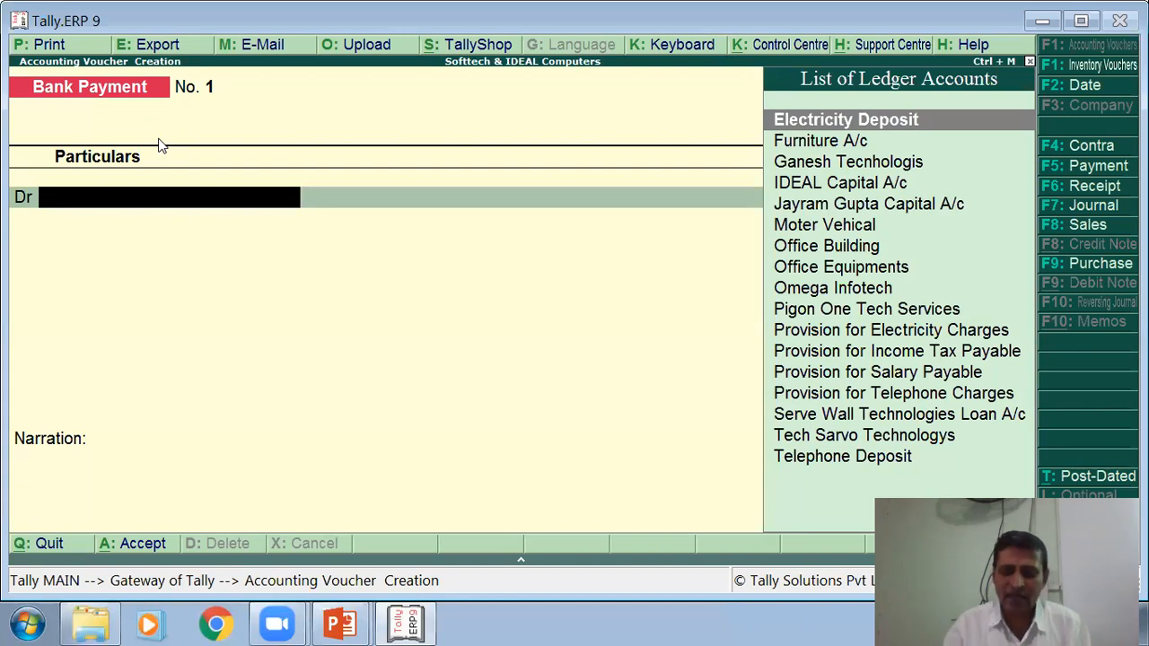
text(S)
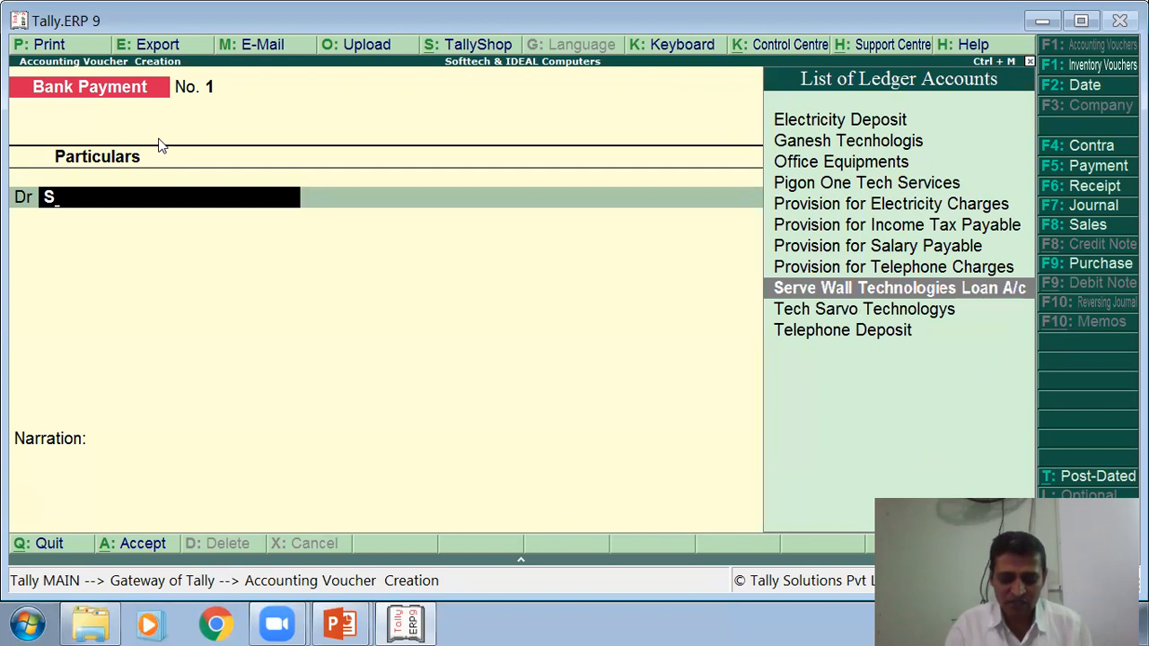
key(alt+c)
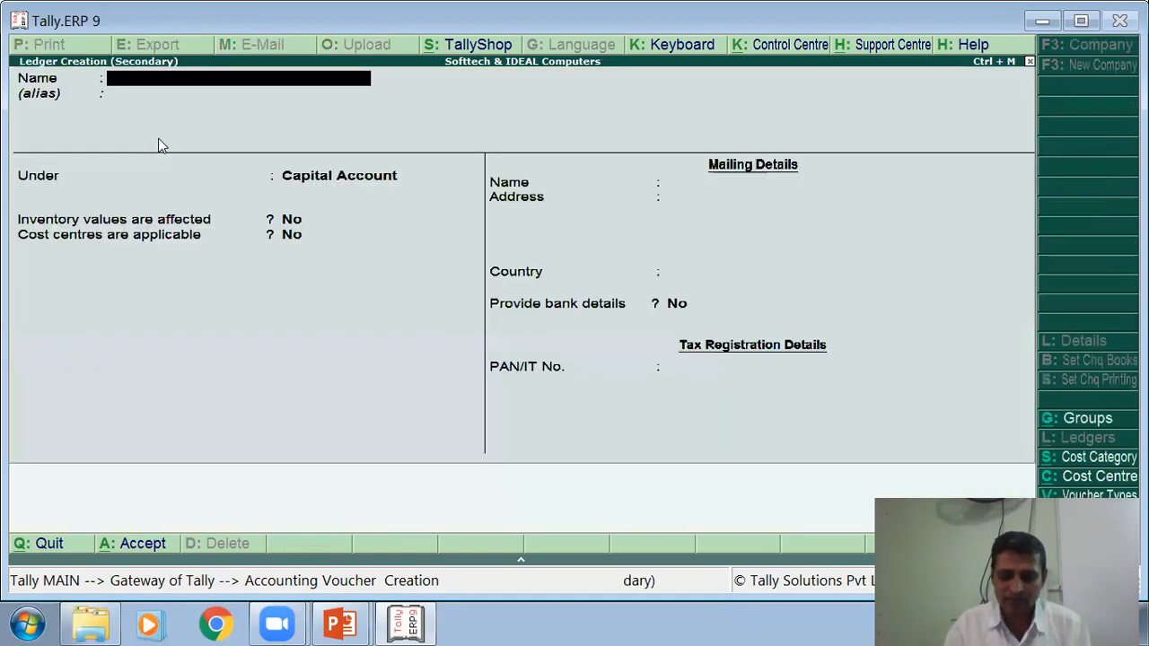
text(Salary A/c)
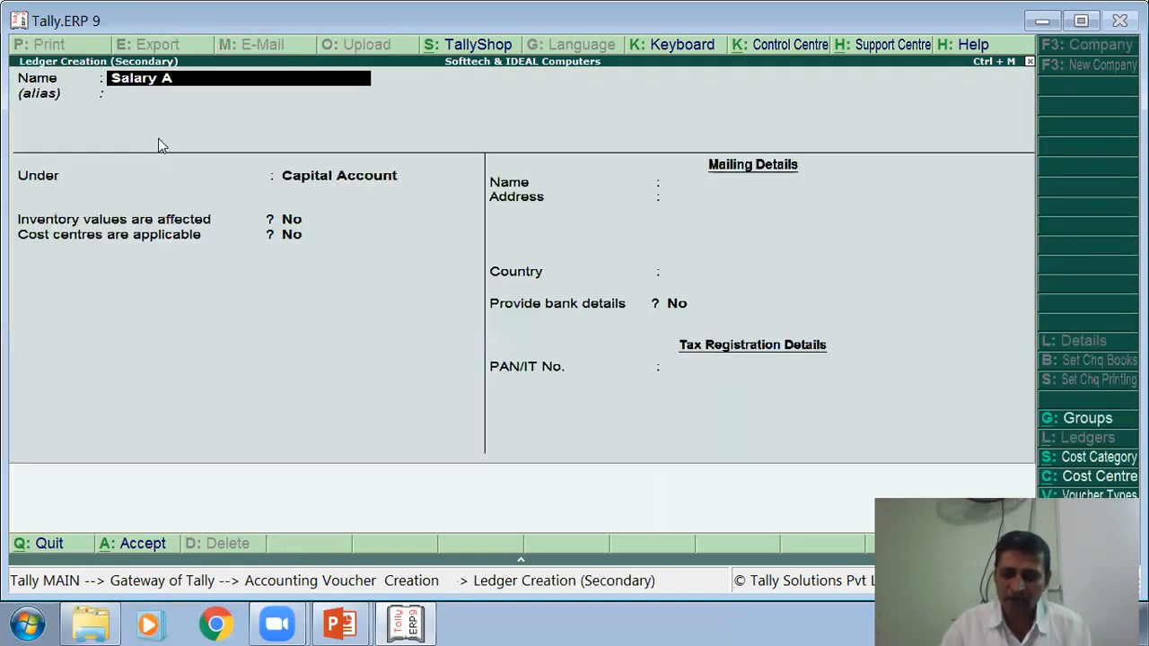
key(Return)
key(Return)
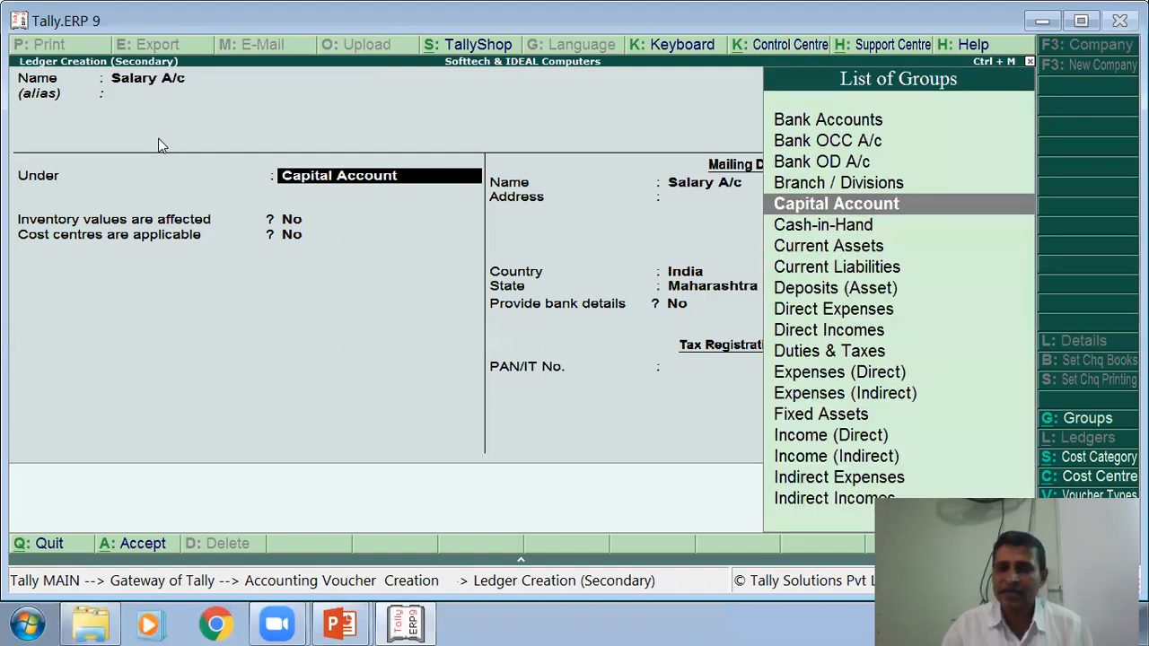
text(I)
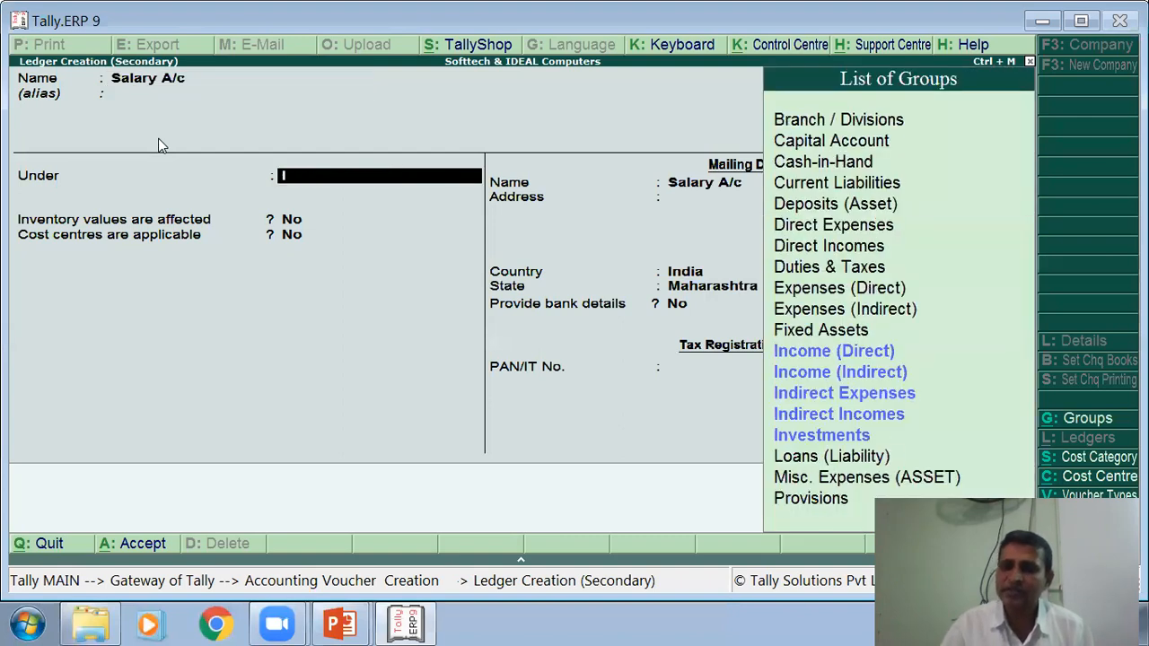
click(819, 397)
key(Return)
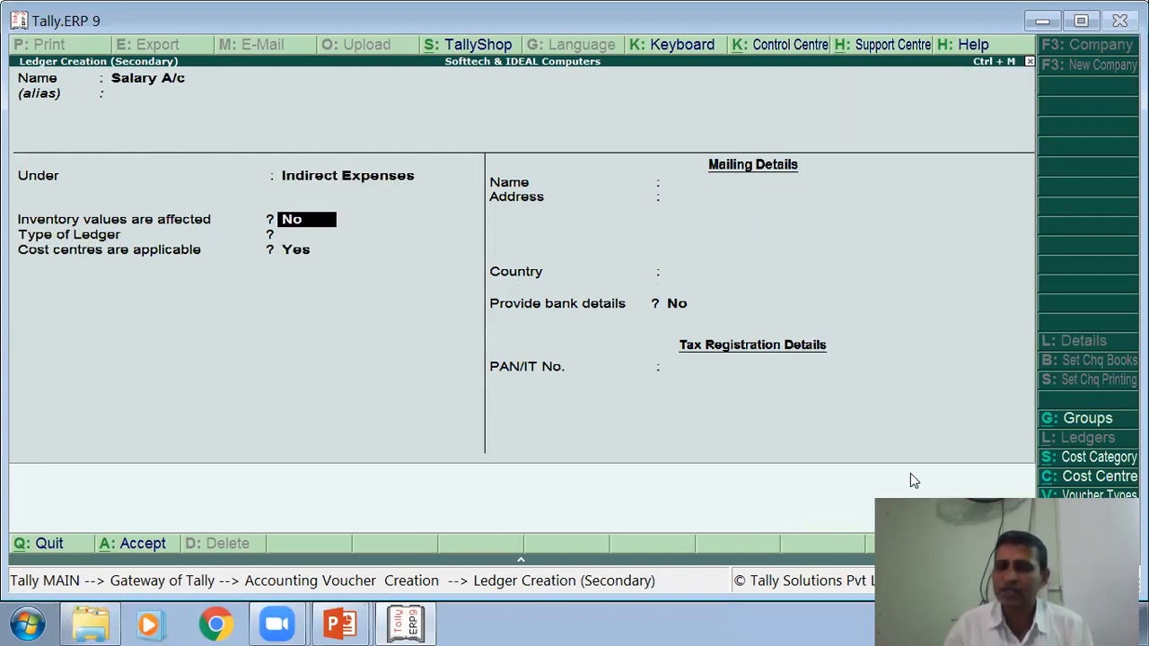
- Save the Salary A/c ledger with inventory values set to No, ledger type Not Applicable and cost centres set to Yes
key(Return)
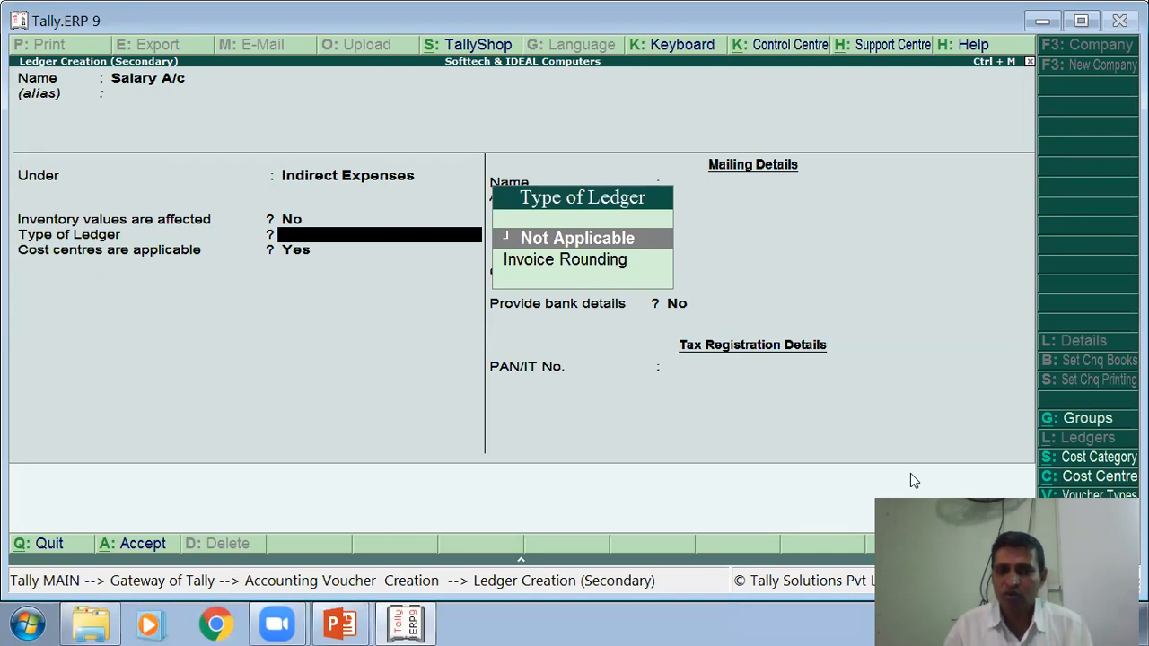
key(Return)
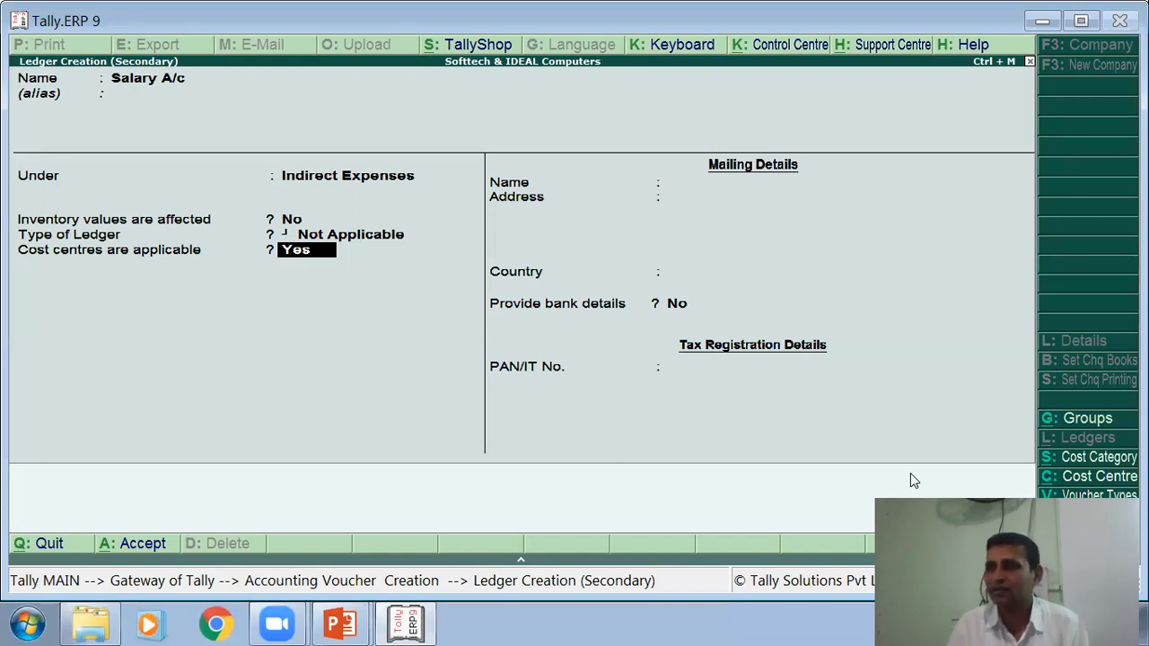
key(Return)
key(Return)
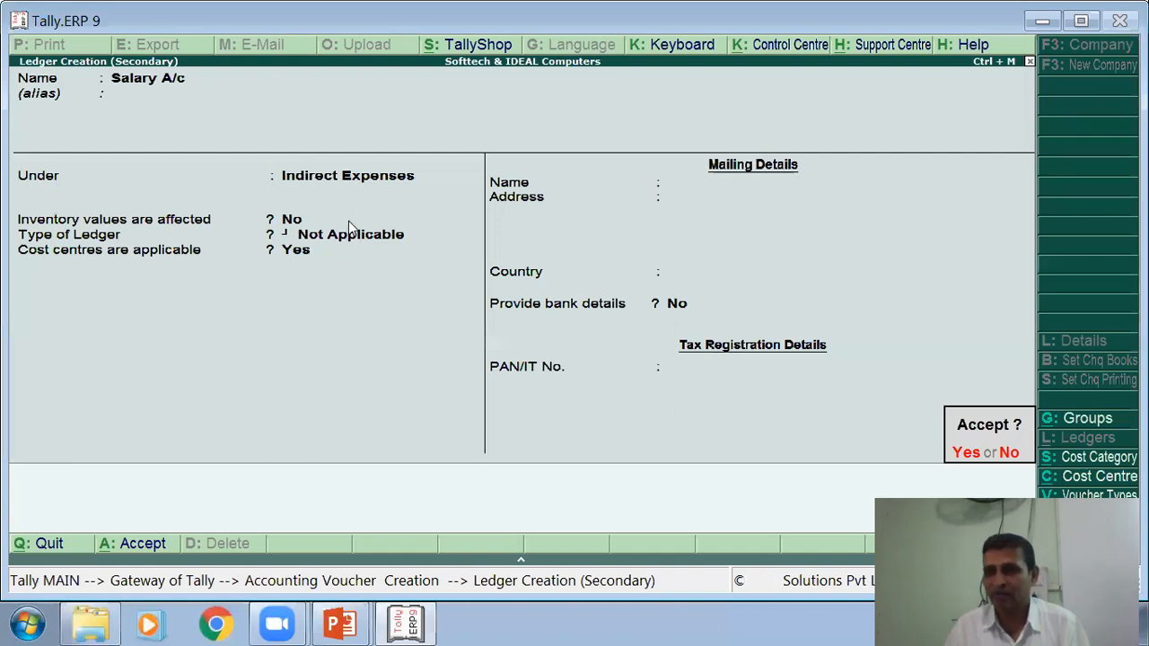
click(966, 456)
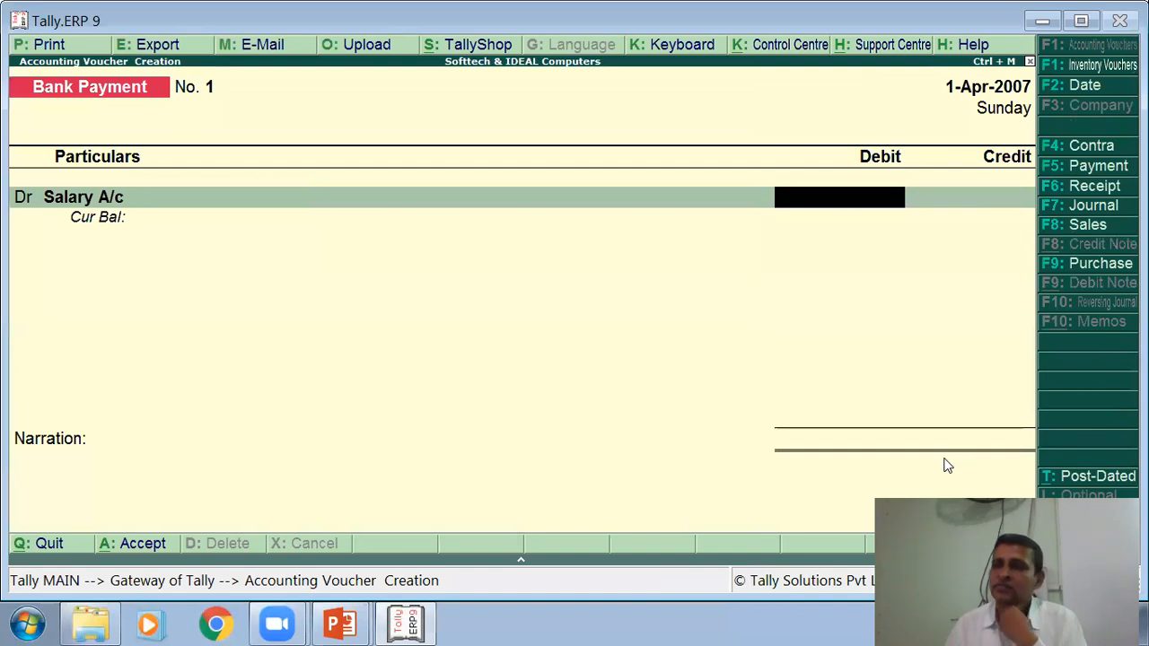
- Debit Salary A/c with 10,000 and allocate the full amount to the Salary Expenses cost centre under Primary Cost Category
text(10,0)
text(0000)
key(Return)
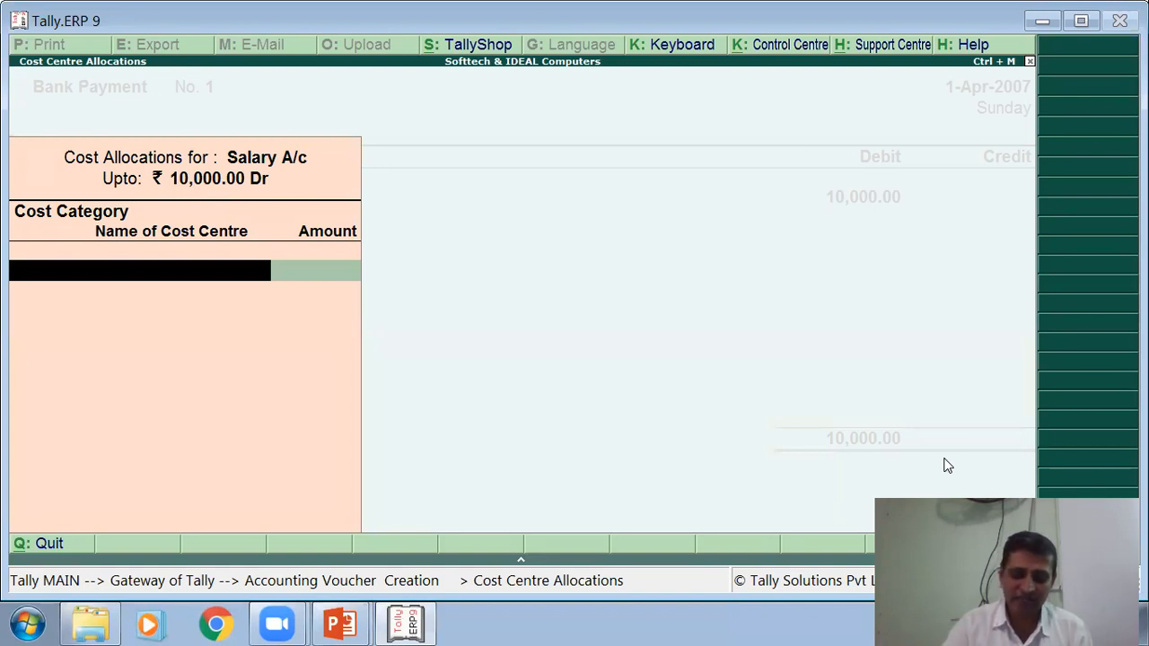
text(S)
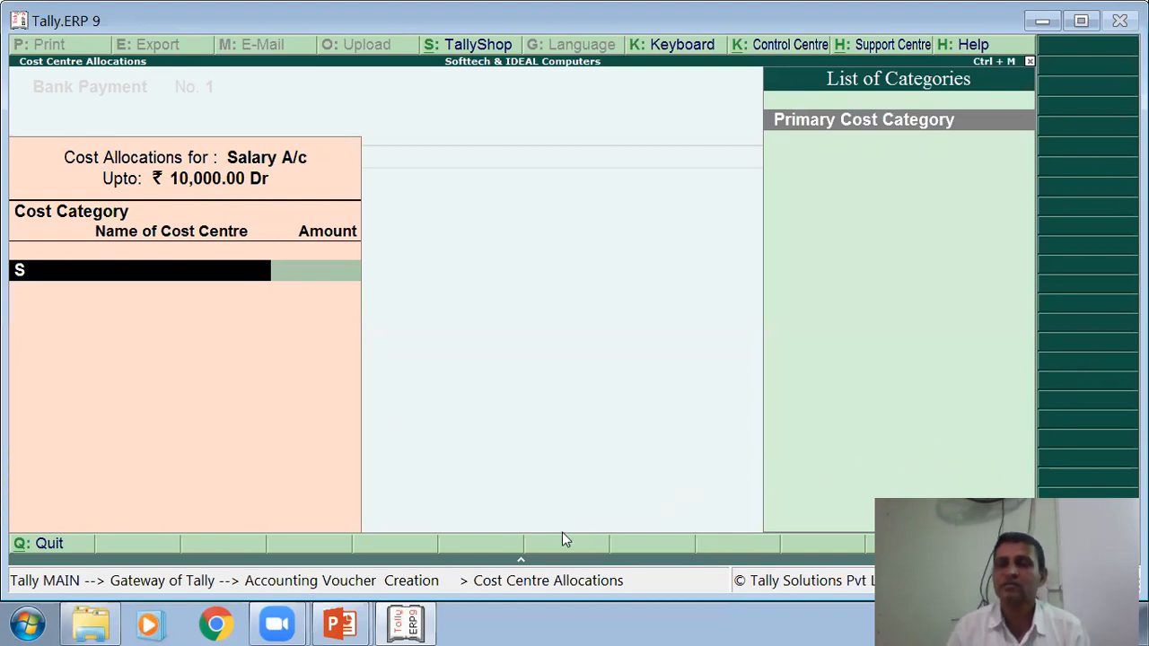
key(Return)
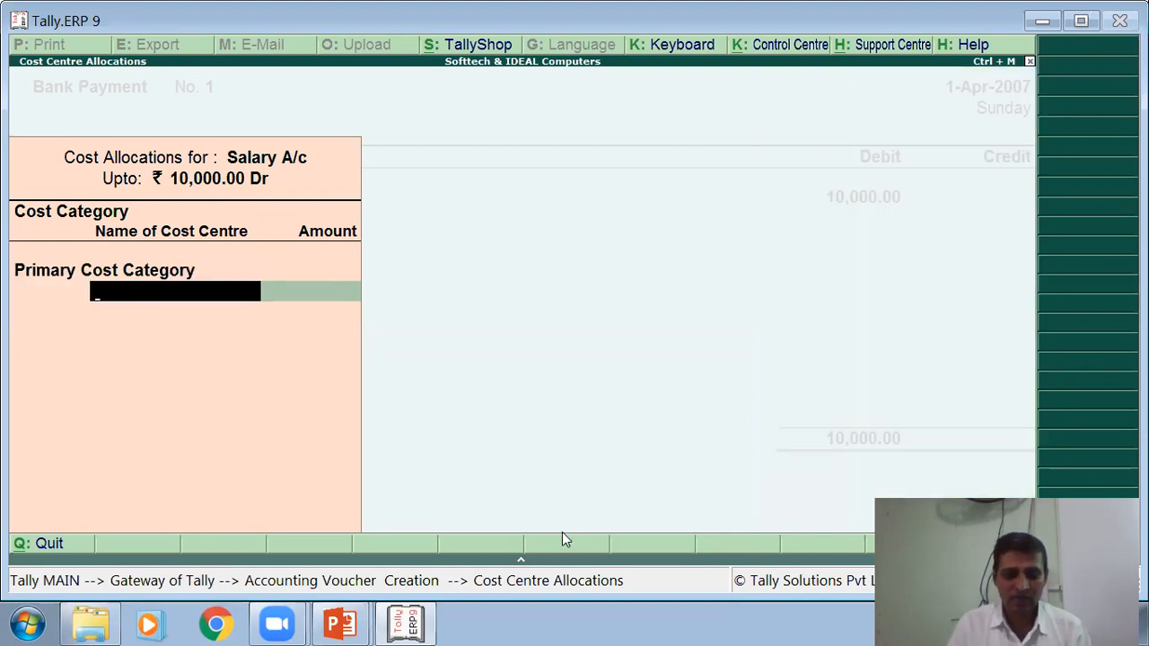
text(S)
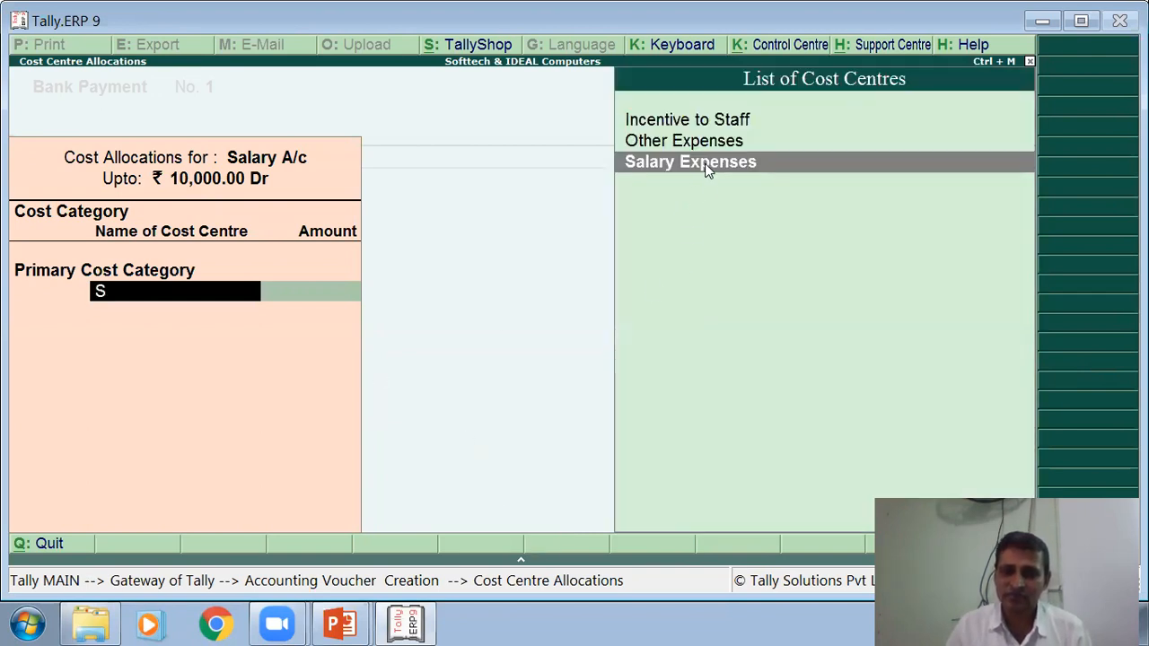
key(Return)
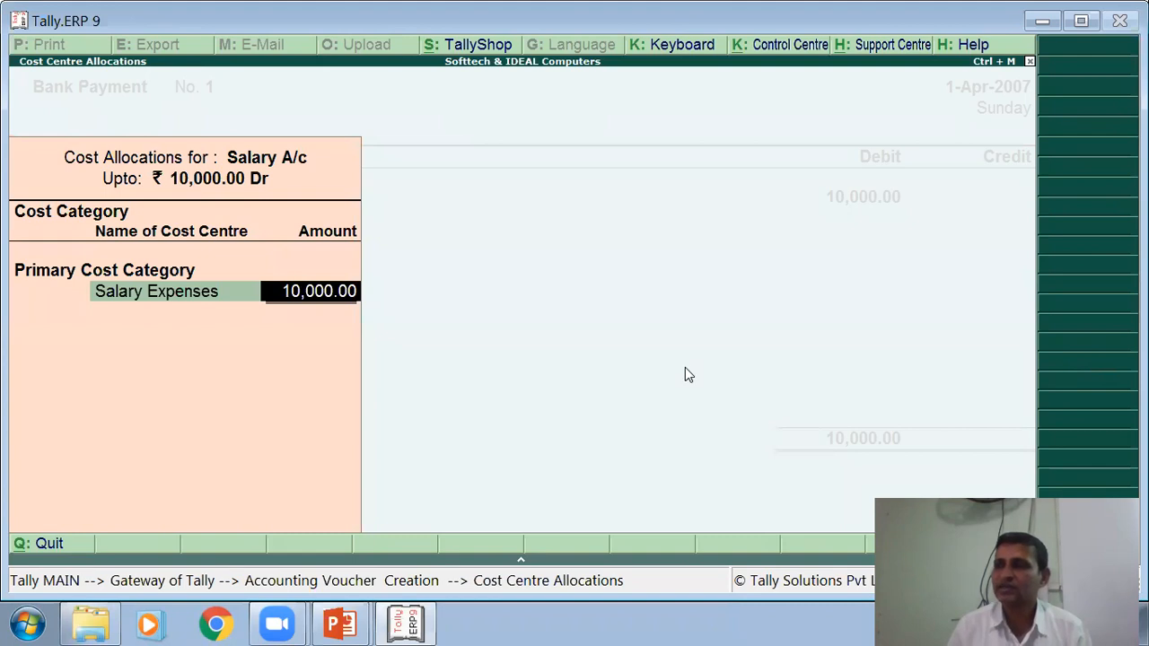
key(Return)
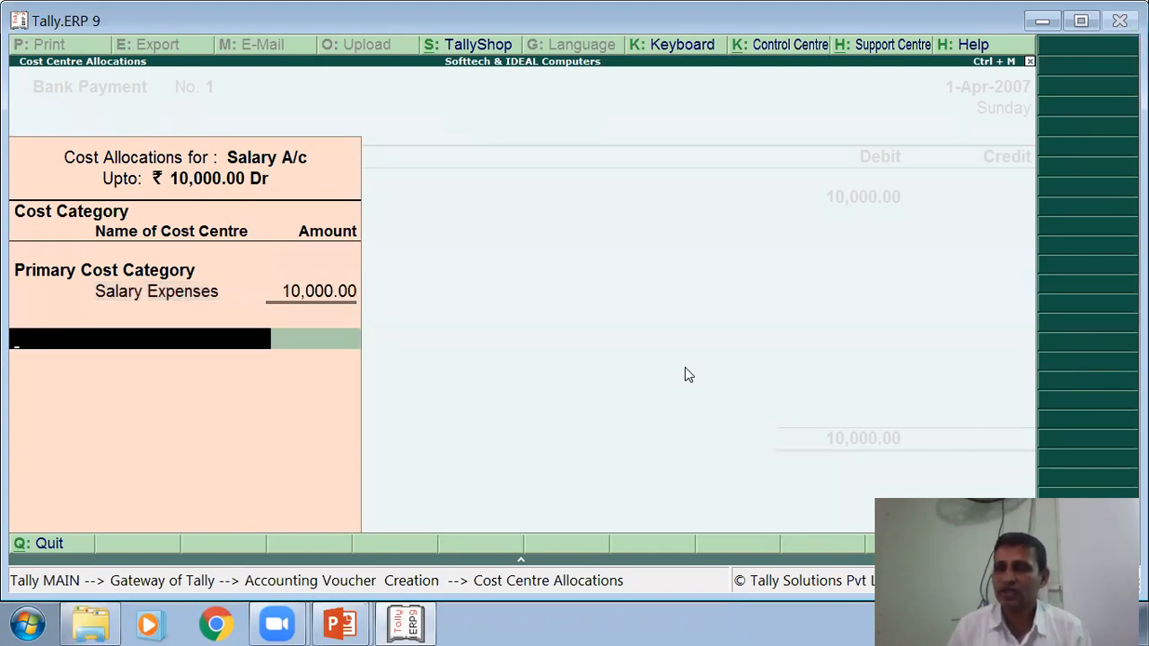
key(Return)
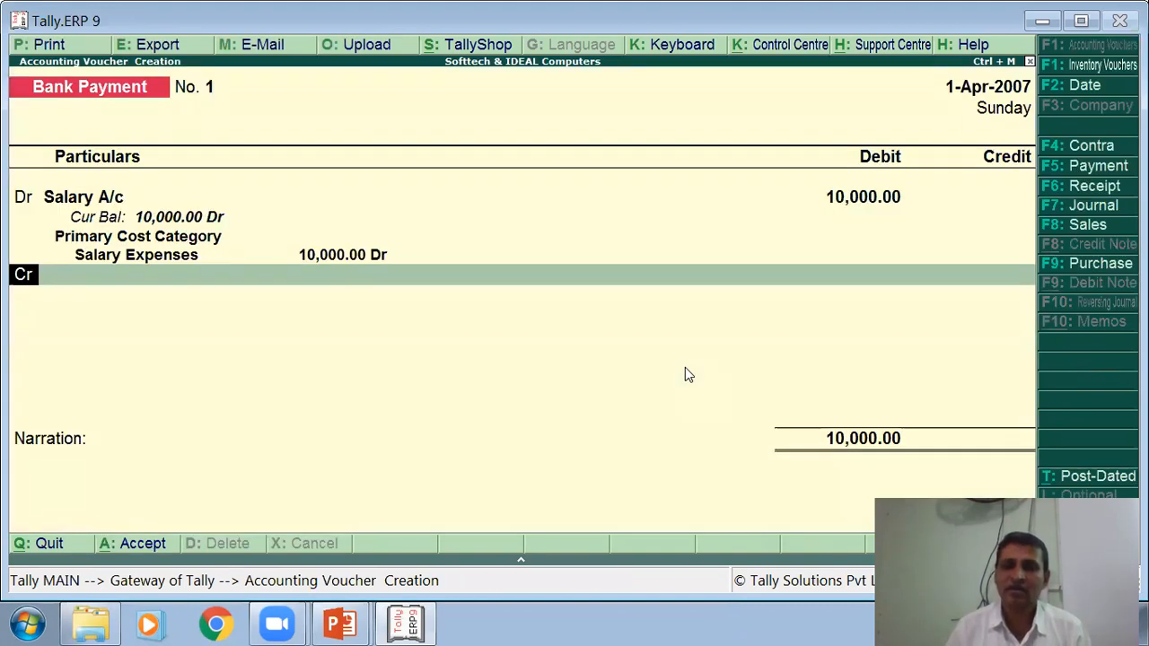
- Credit UTI Bank with 10,000.00 on the voucher's second line
key(Return)
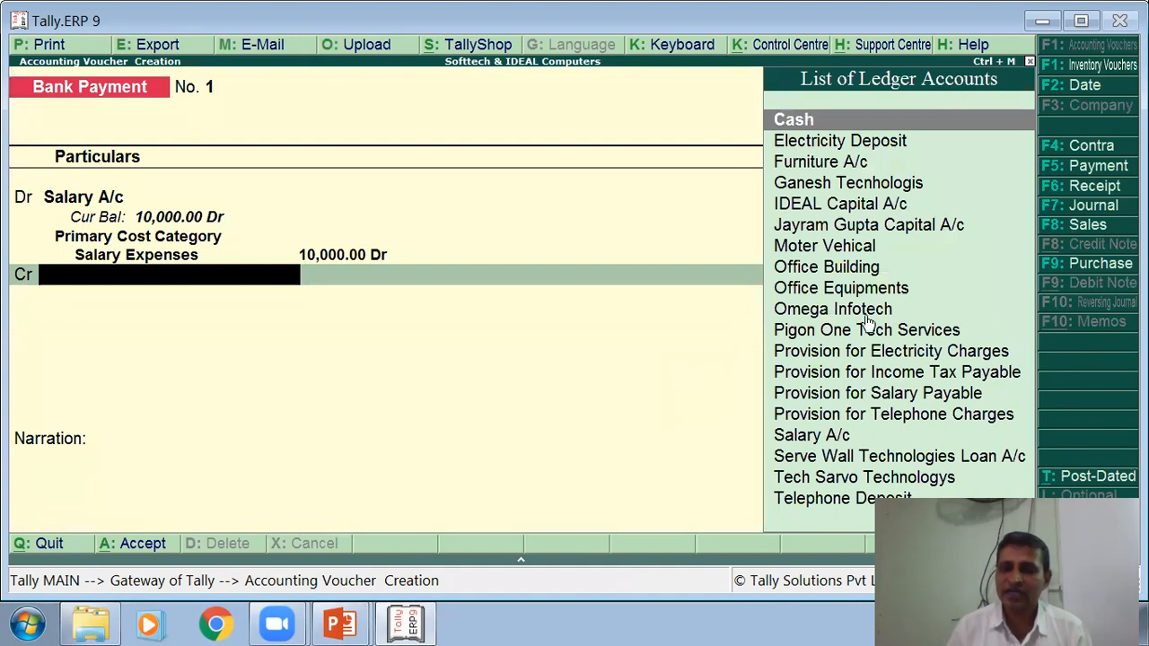
text(U)
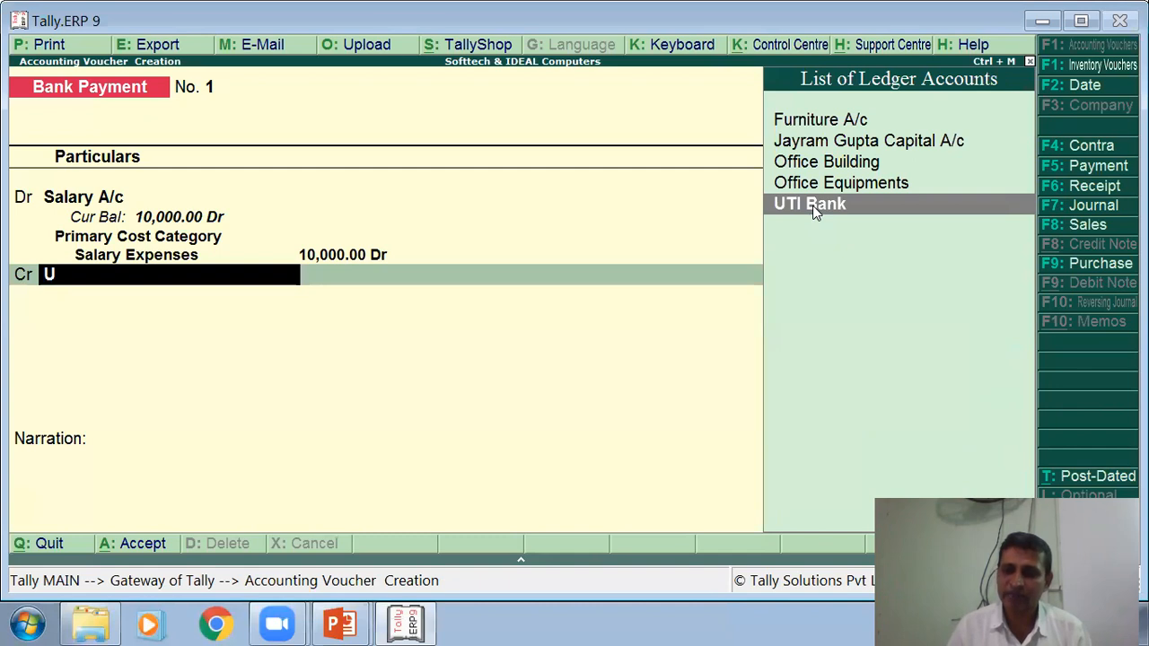
key(Return)
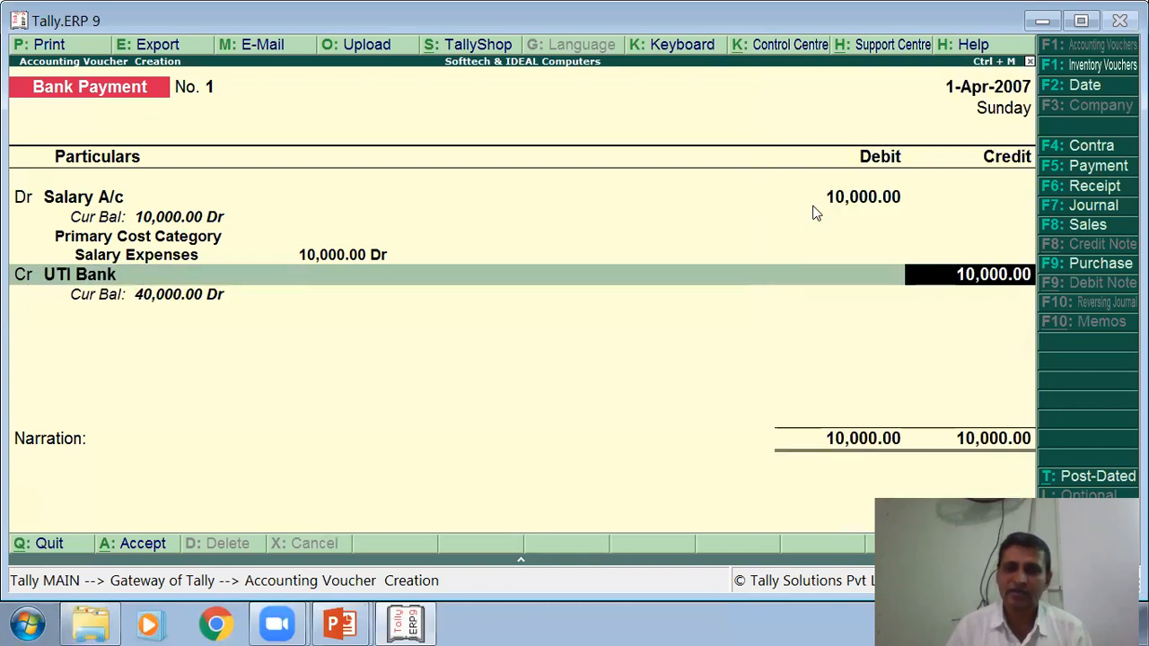
key(Return)
- Allocate the bank amount as a cheque dated 1-Apr-2007 without an instrument number, and save the voucher with an empty narration
key(Return)
key(Return)
key(Return)
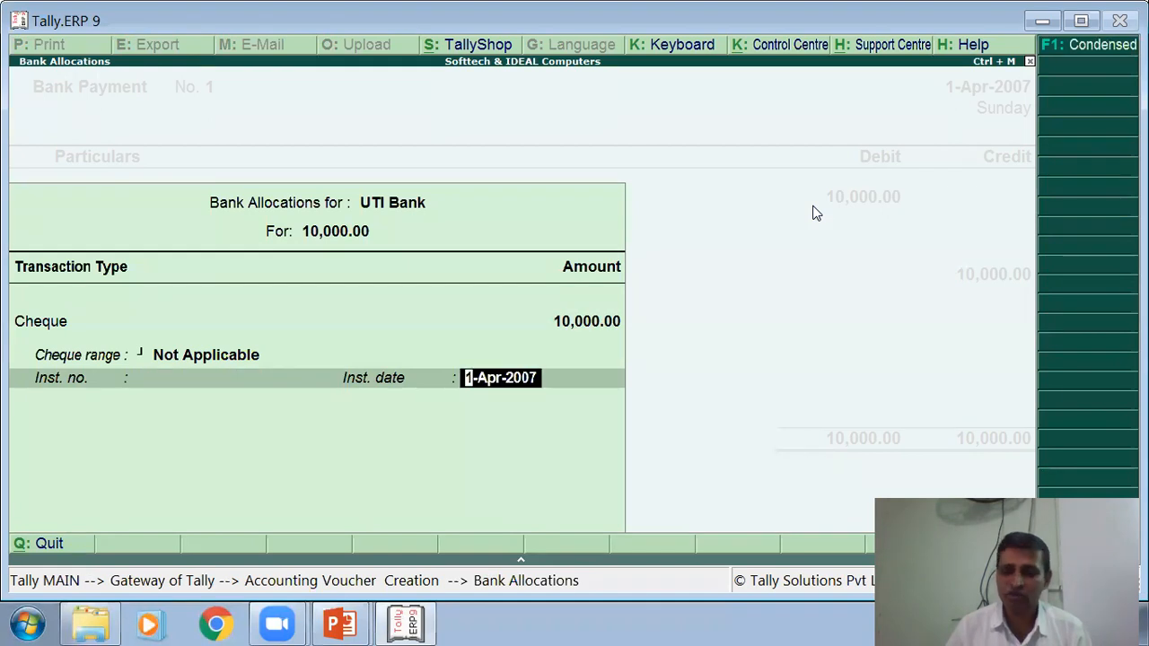
key(Return)
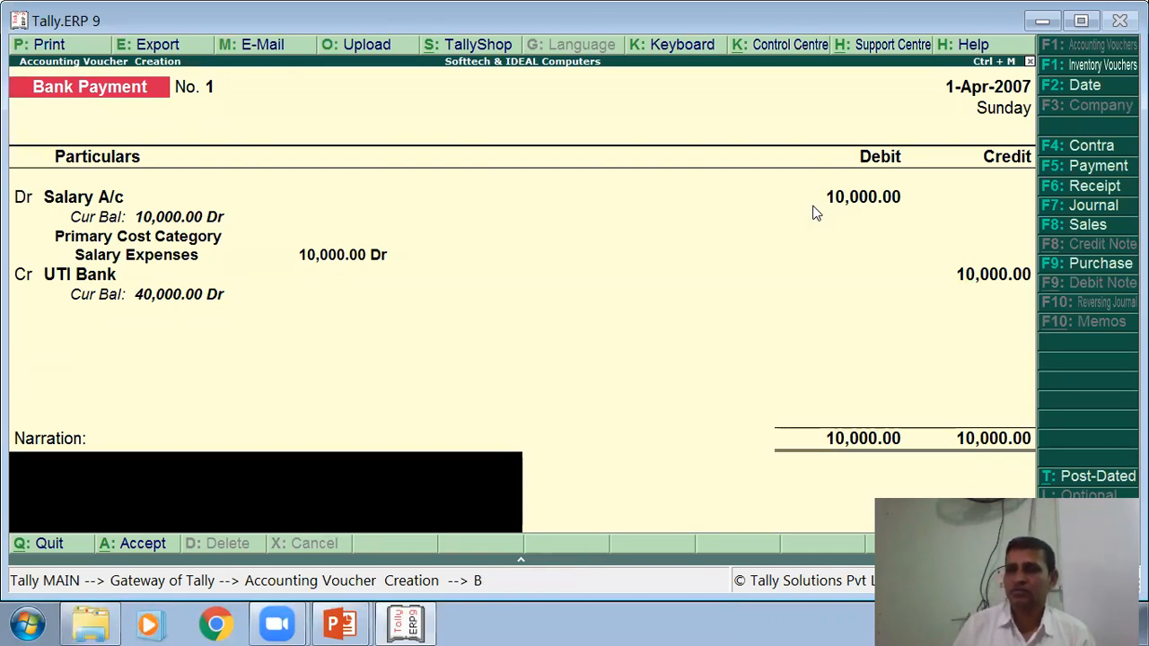
key(Return)
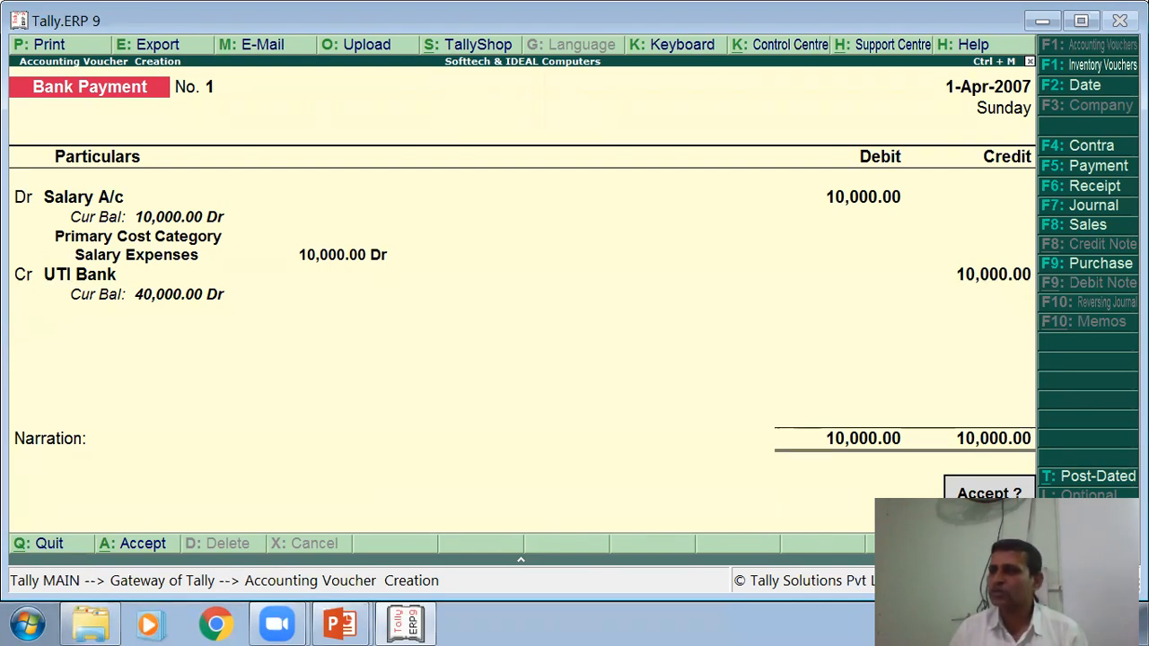
key(Return)
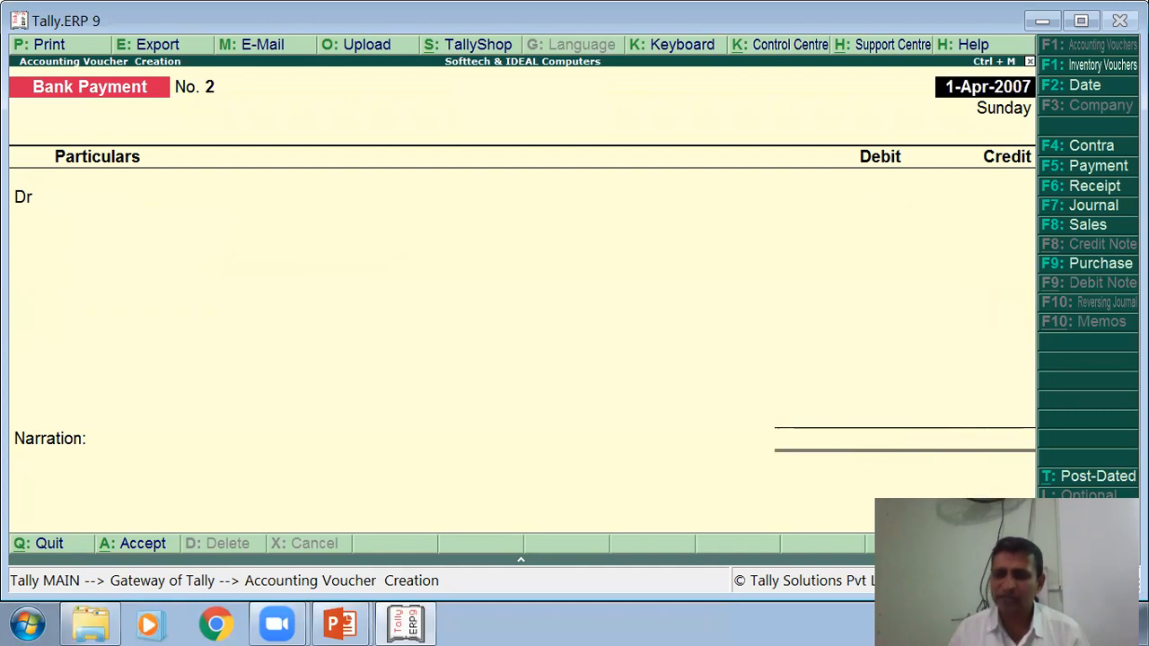
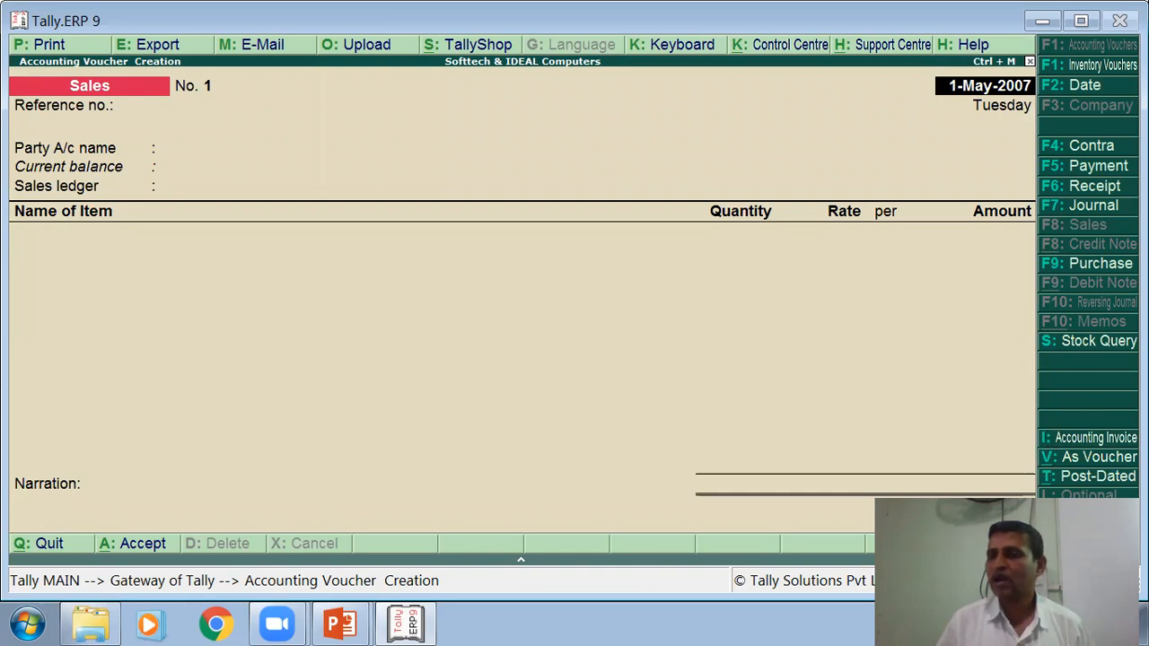
- Switch the sales voucher to accounting invoice mode and back to item invoice mode, and accept the date 1-May-2007
click(1082, 440)
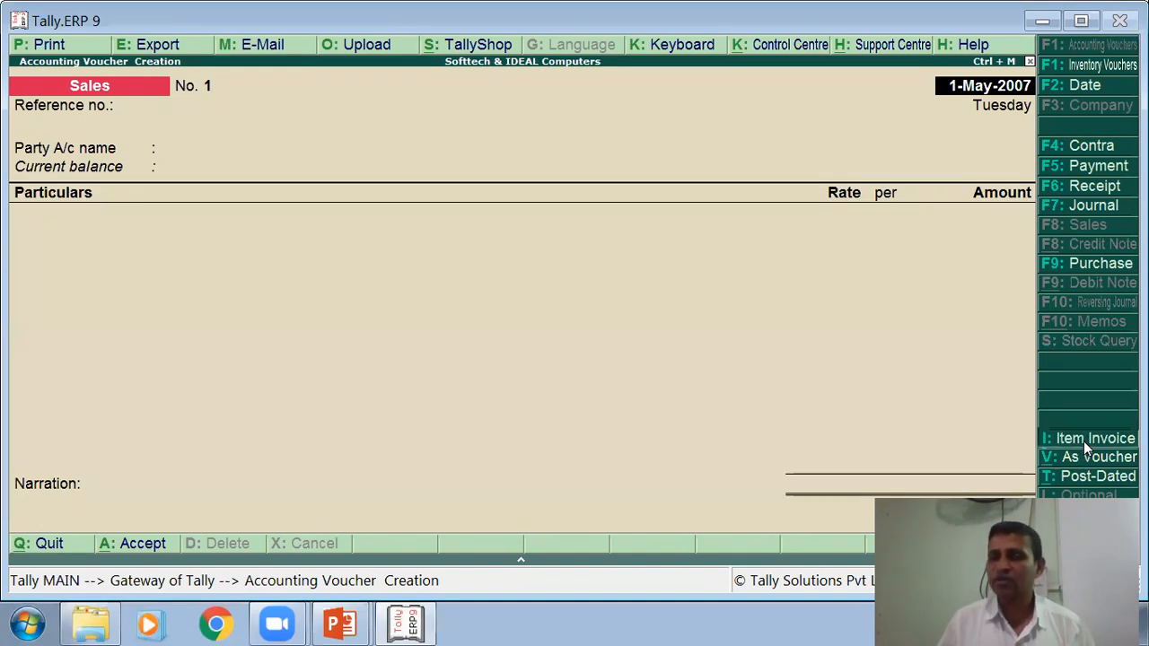
click(1084, 441)
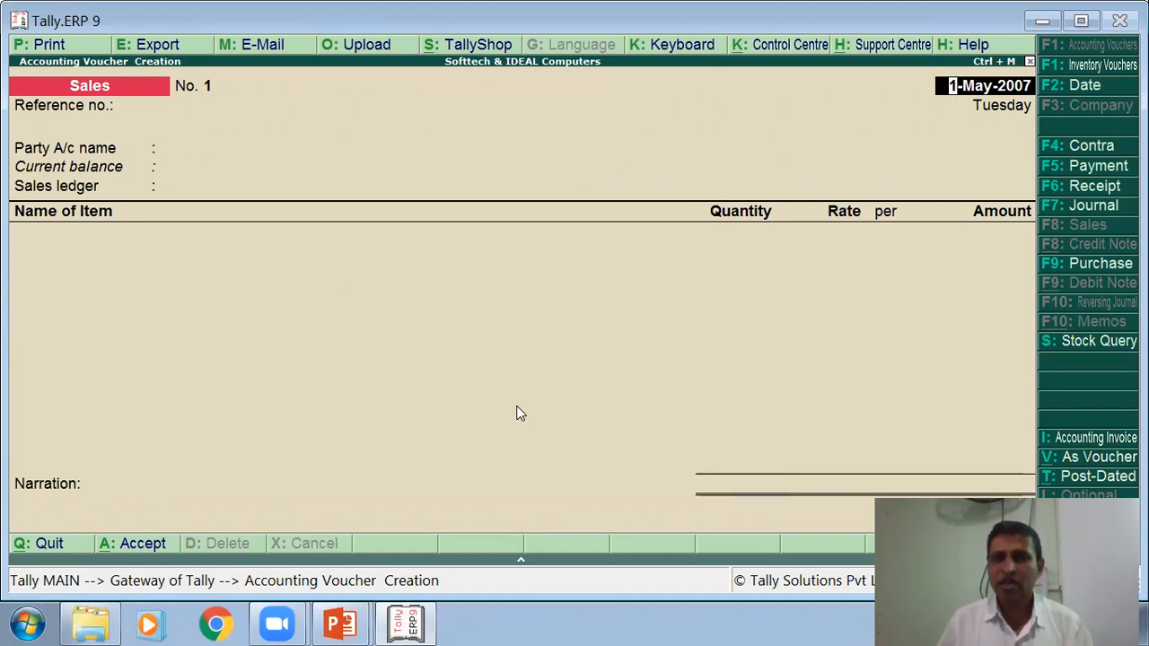
key(Return)
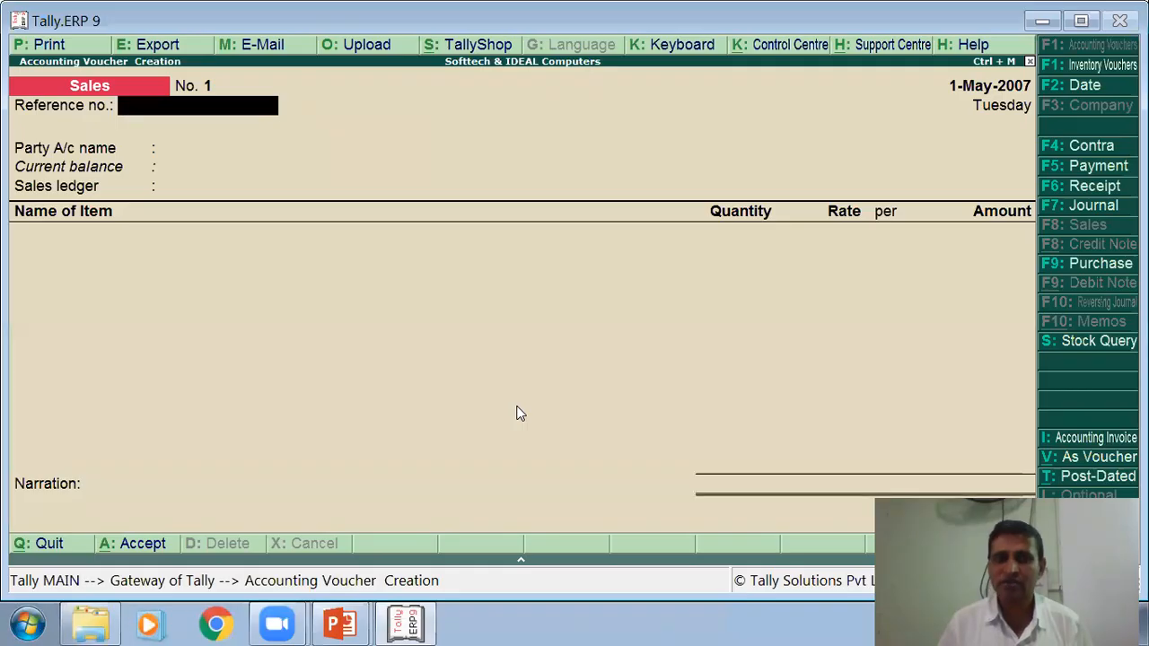
- Enter 045 as the sales voucher's reference number and select Ganesh Tecnhologis as the party account
text(045)
key(Return)
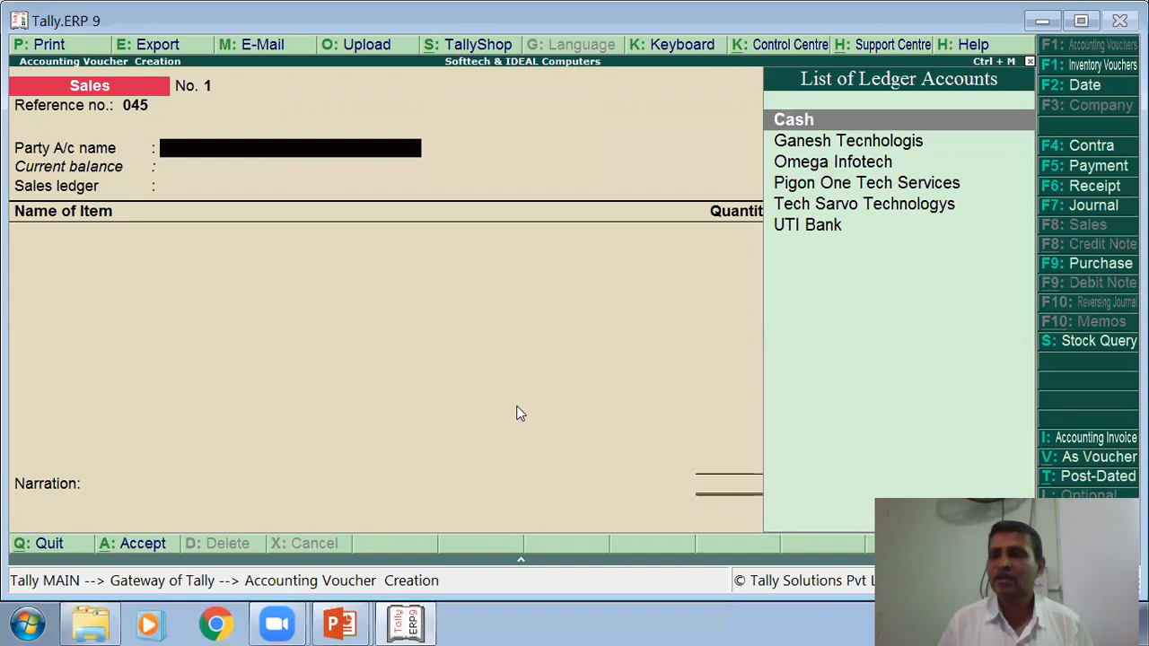
key(Down)
key(Return)
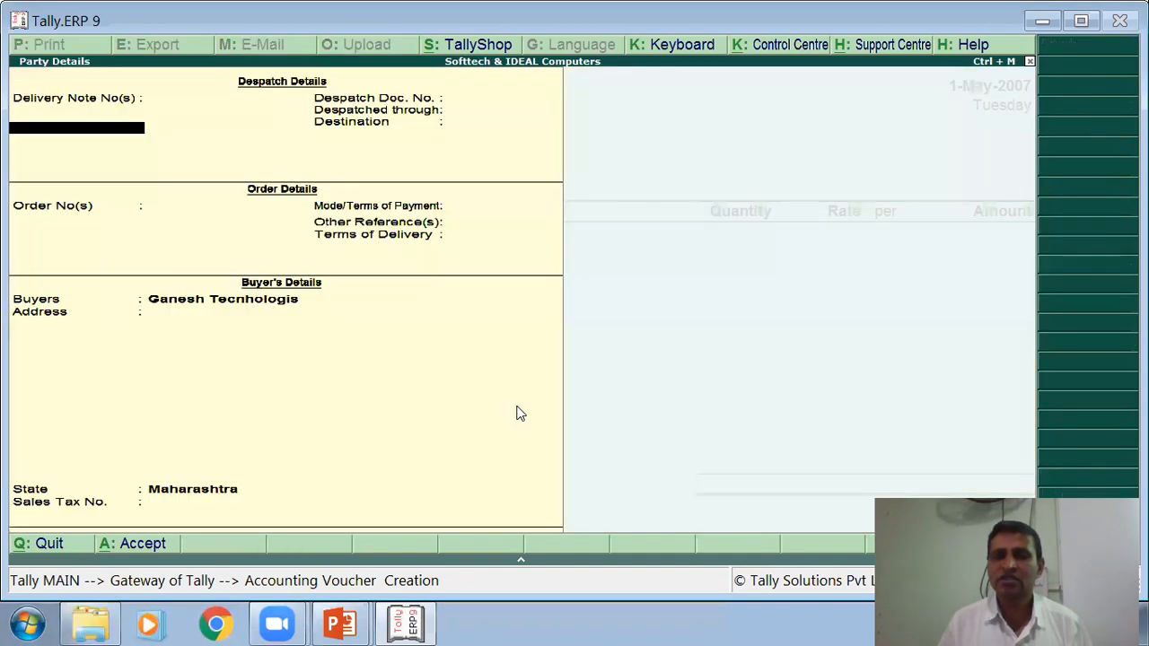
- Accept the party details for Ganesh Tecnhologis, leaving the despatch and order information blank
key(Return)
key(Return)
key(Return)
key(Return)
key(Return)
key(Return)
key(Return)
key(Return)
key(Return)
key(Return)
key(Return)
key(Return)
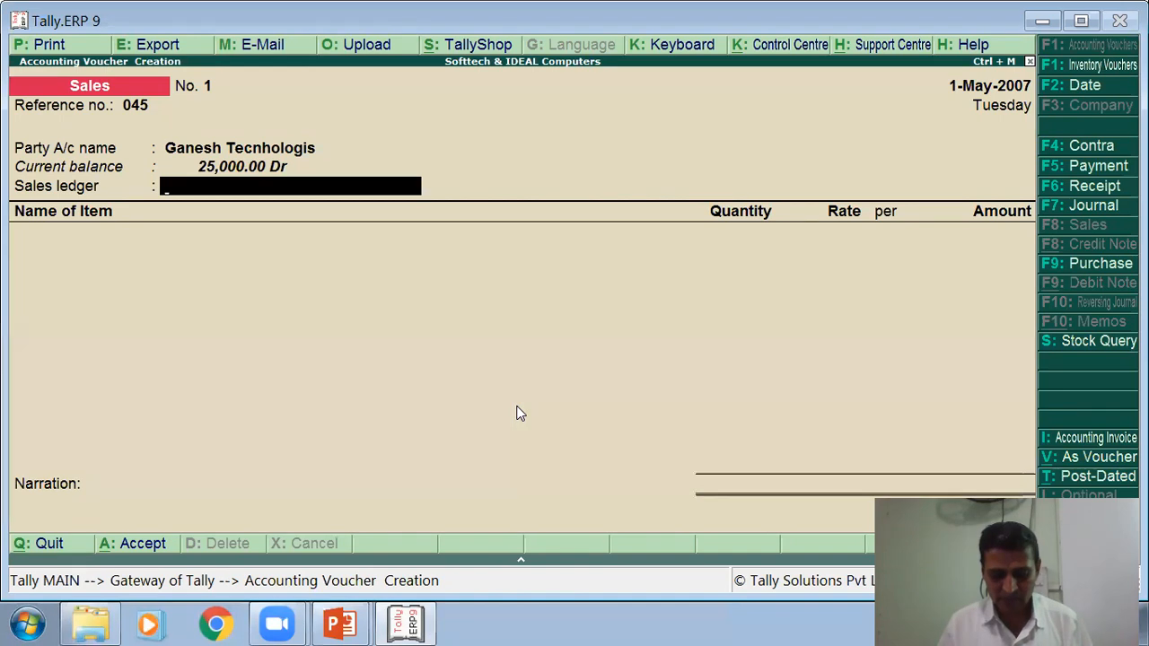
- Create a new ledger named Sales A/c under the Sales Accounts group from the voucher's sales ledger field
key(alt+c)
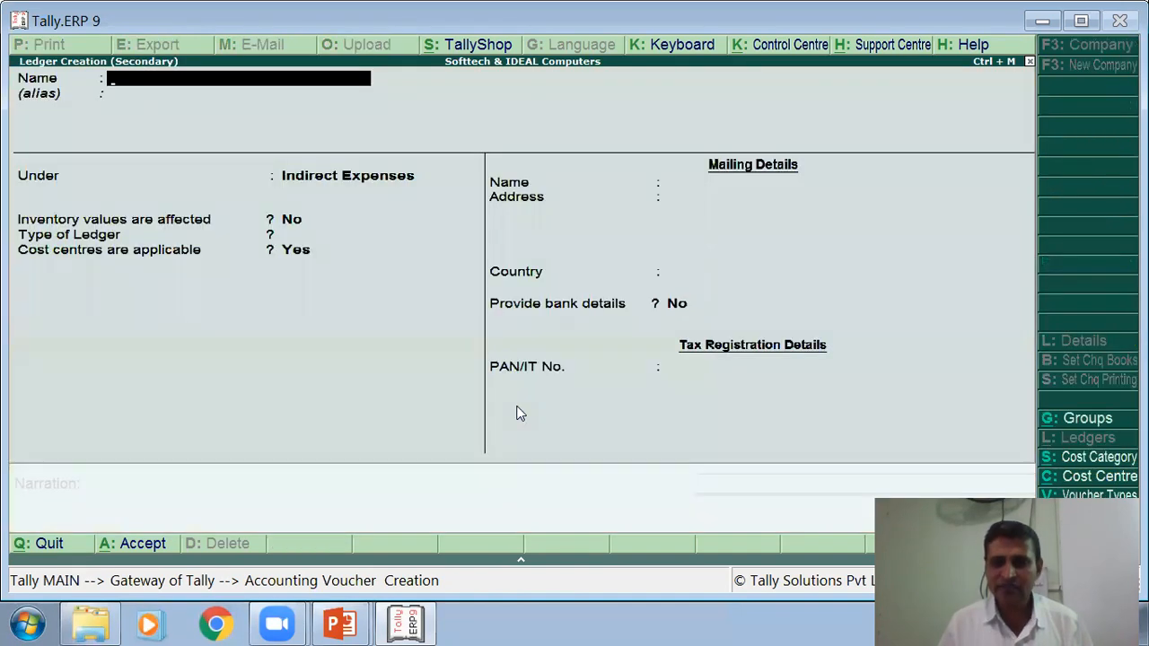
text(Sales A/c)
key(Return)
key(Return)
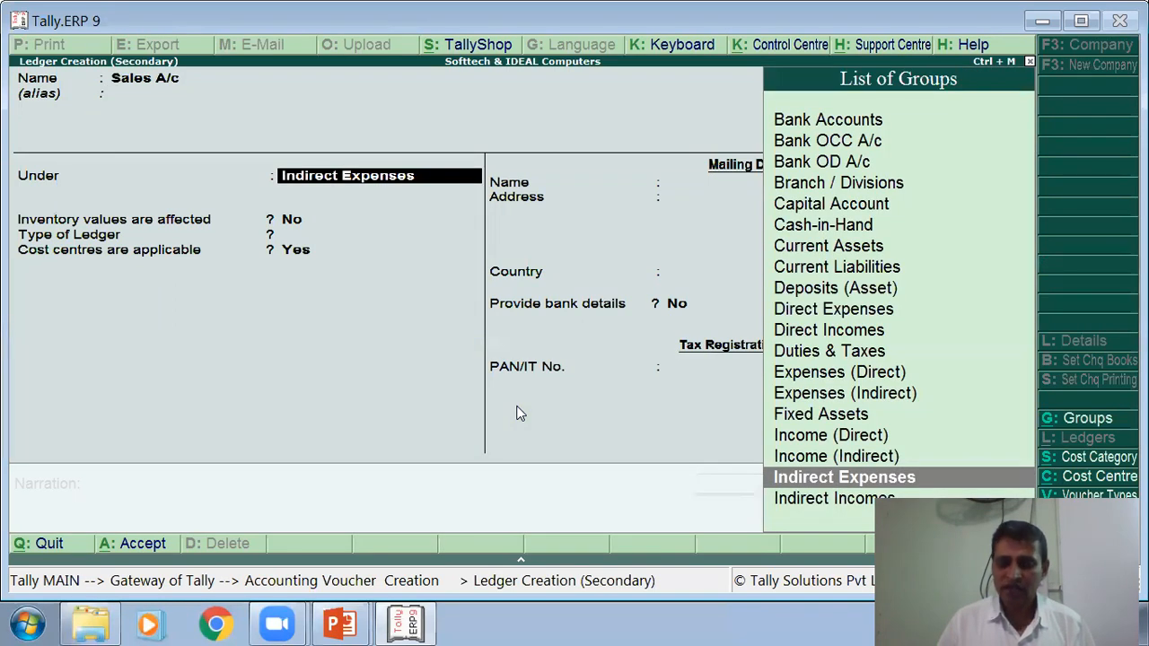
text(S)
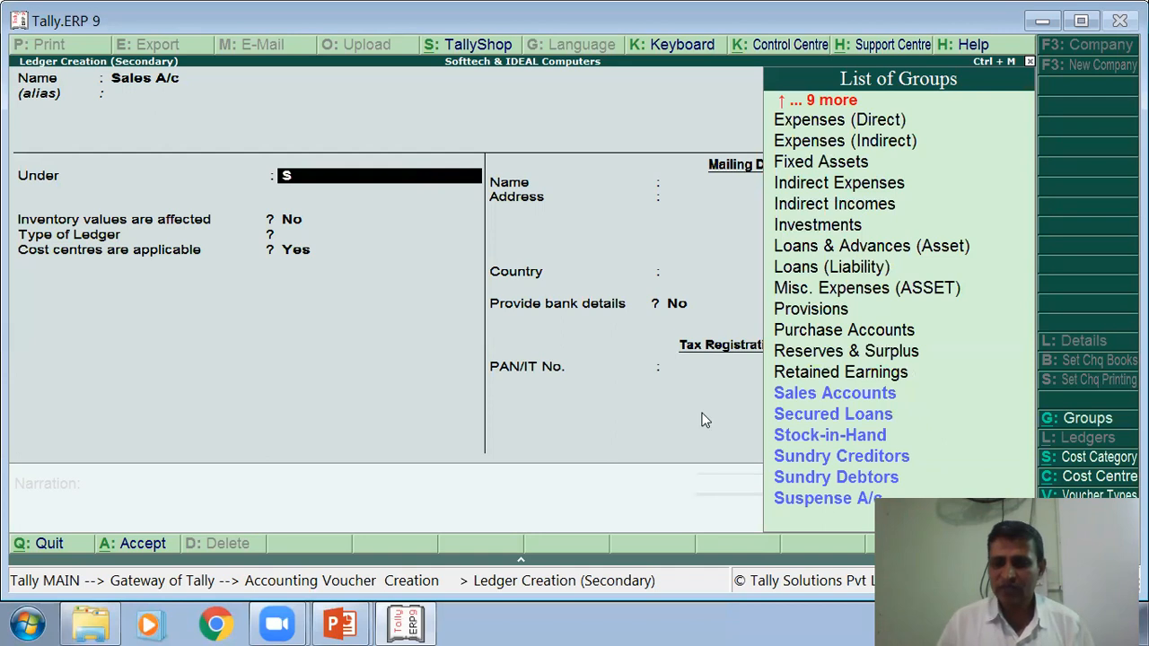
click(824, 395)
key(Return)
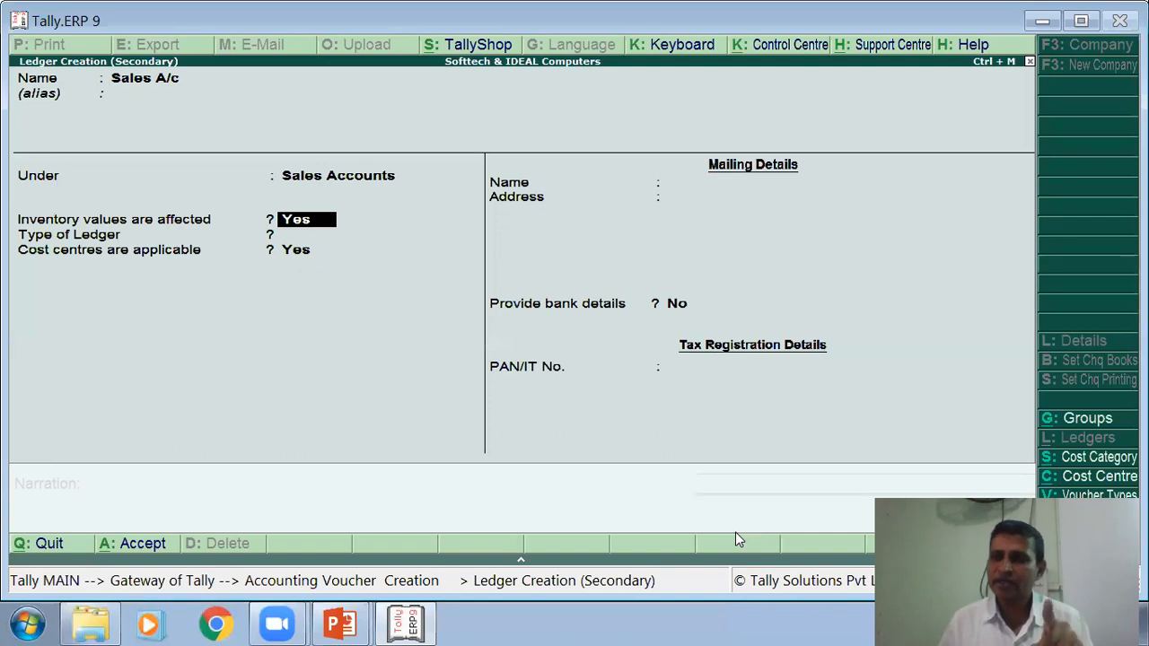
- Keep inventory values affected as Yes and ledger type Not Applicable, set cost centres applicable to No, and save the Sales A/c ledger
key(Return)
key(Return)
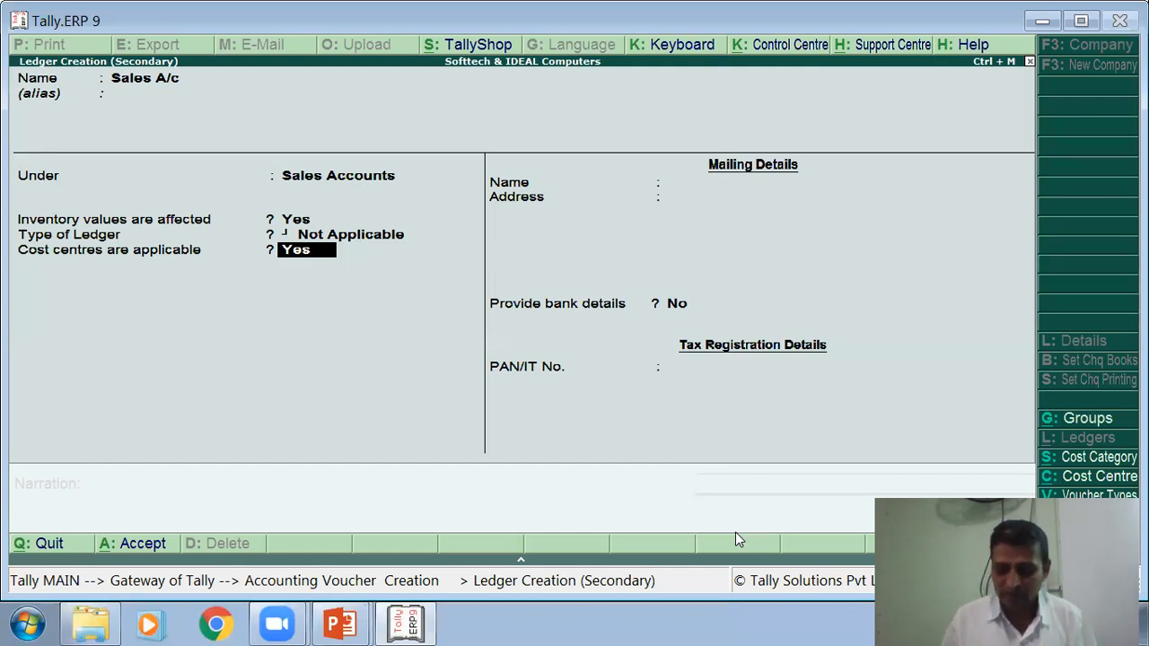
text(n)
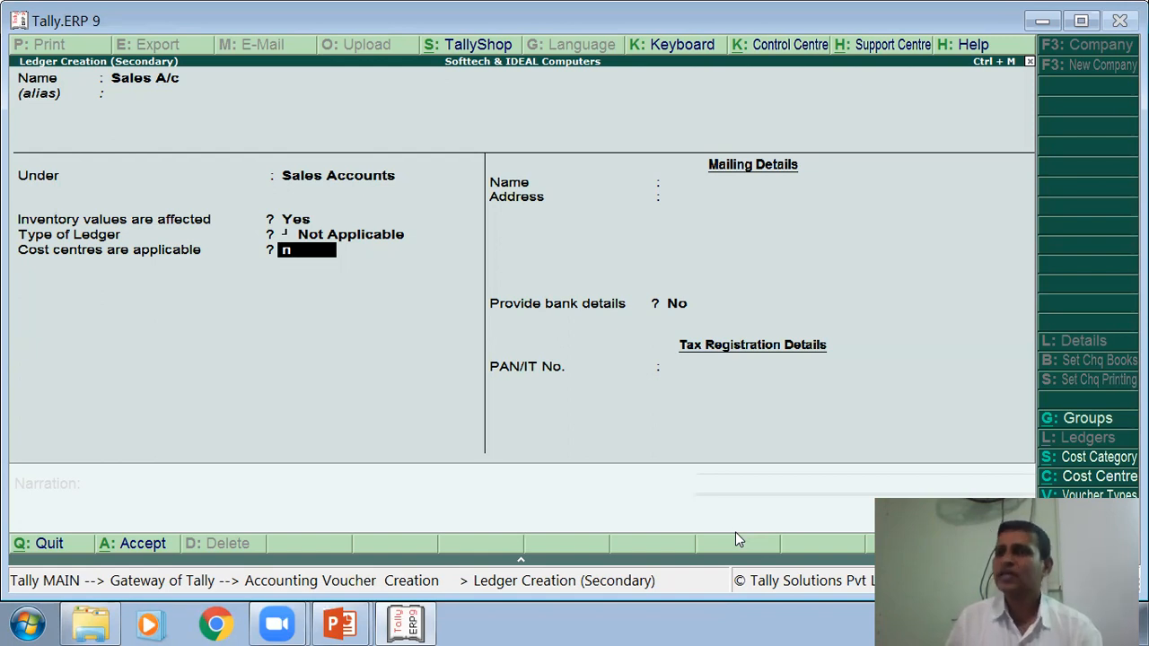
key(Return)
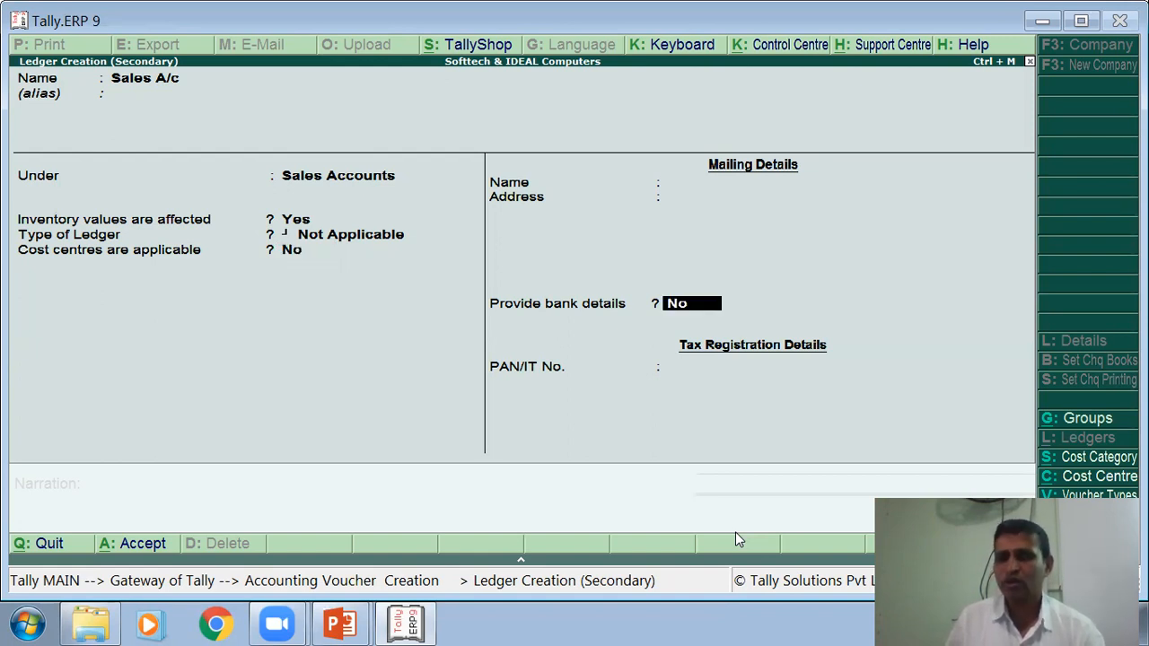
key(Return)
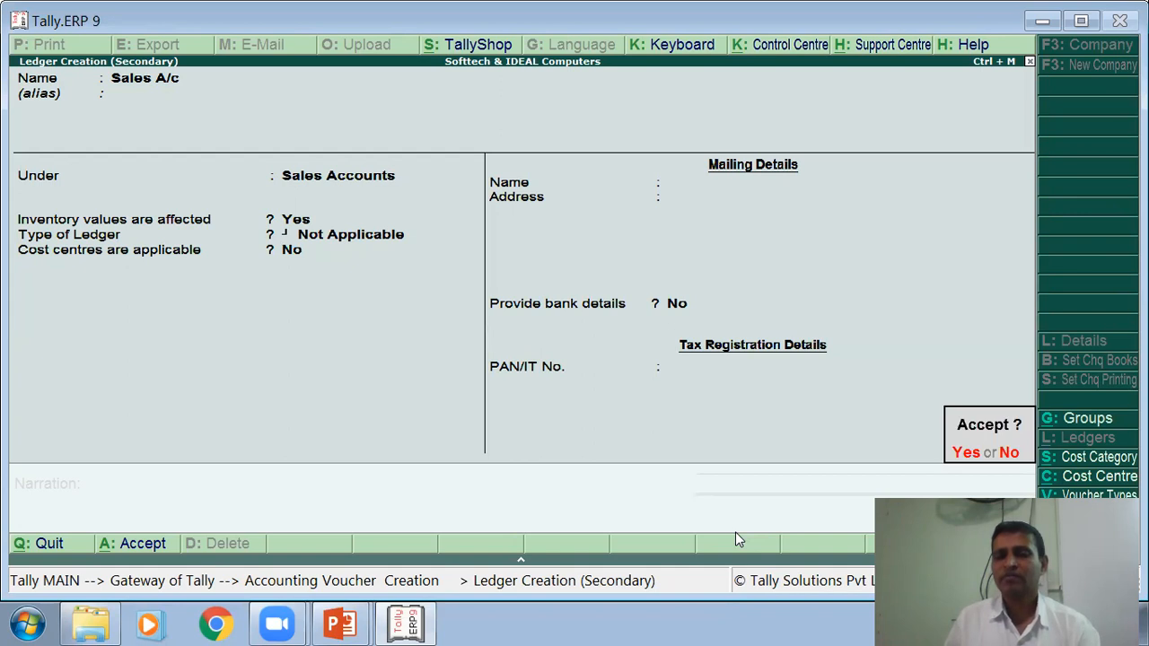
key(Return)
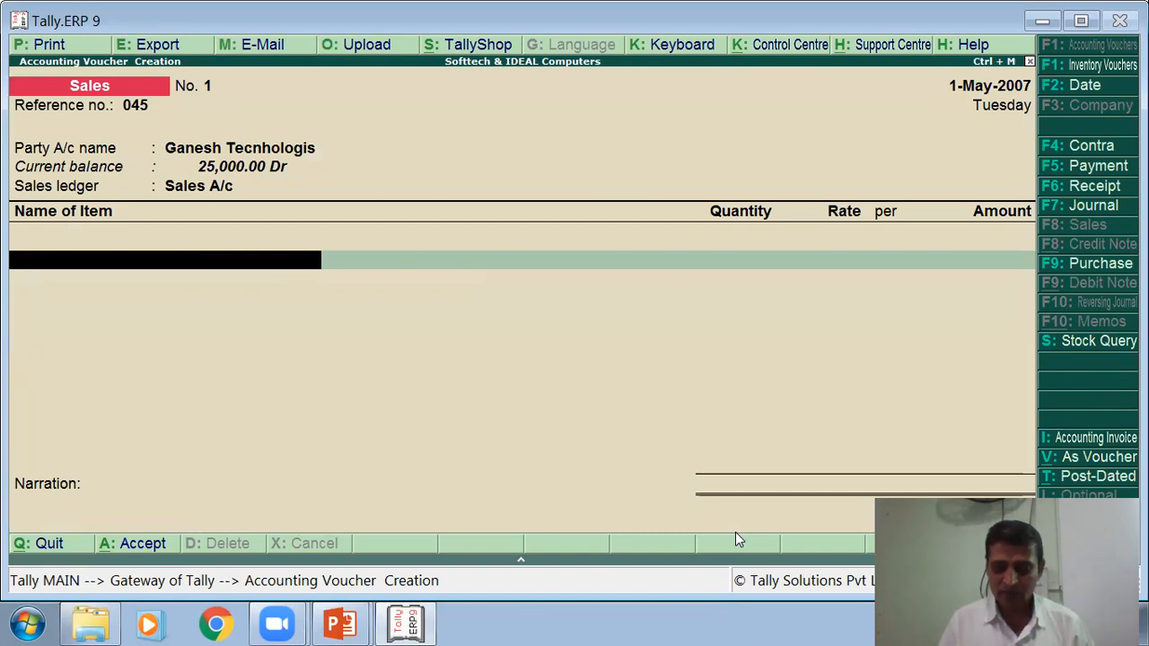
- Add Processor as the first sales item with a quantity of 6 Nos. at a rate of 7,000
text(P)
key(Down)
key(Return)
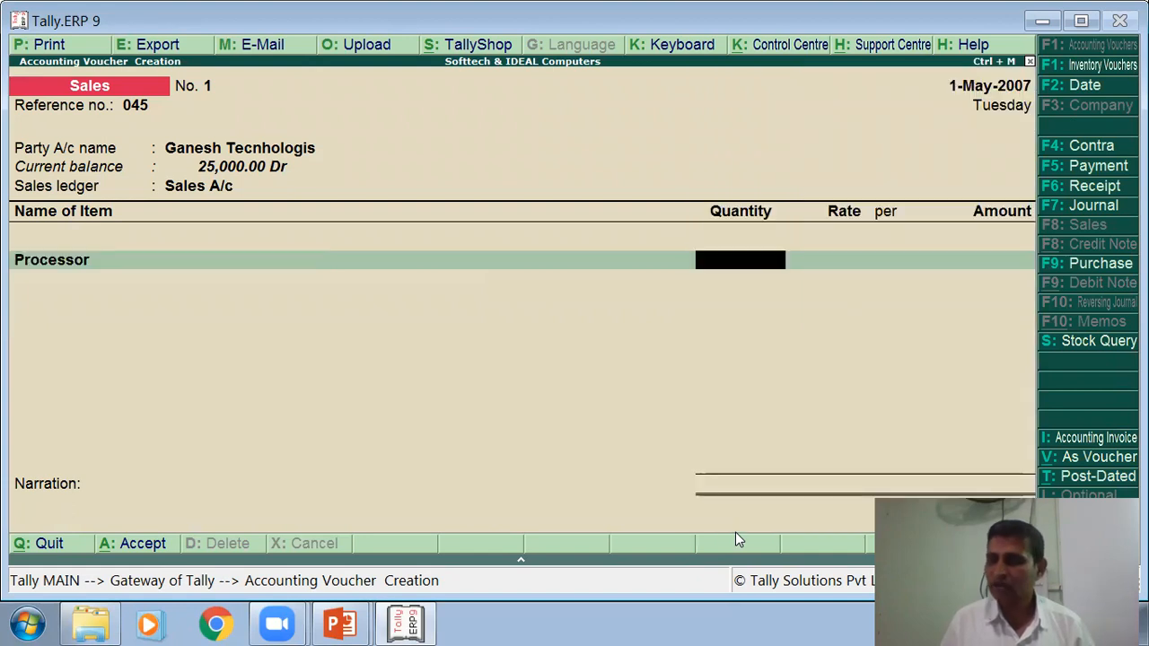
text(6)
key(Return)
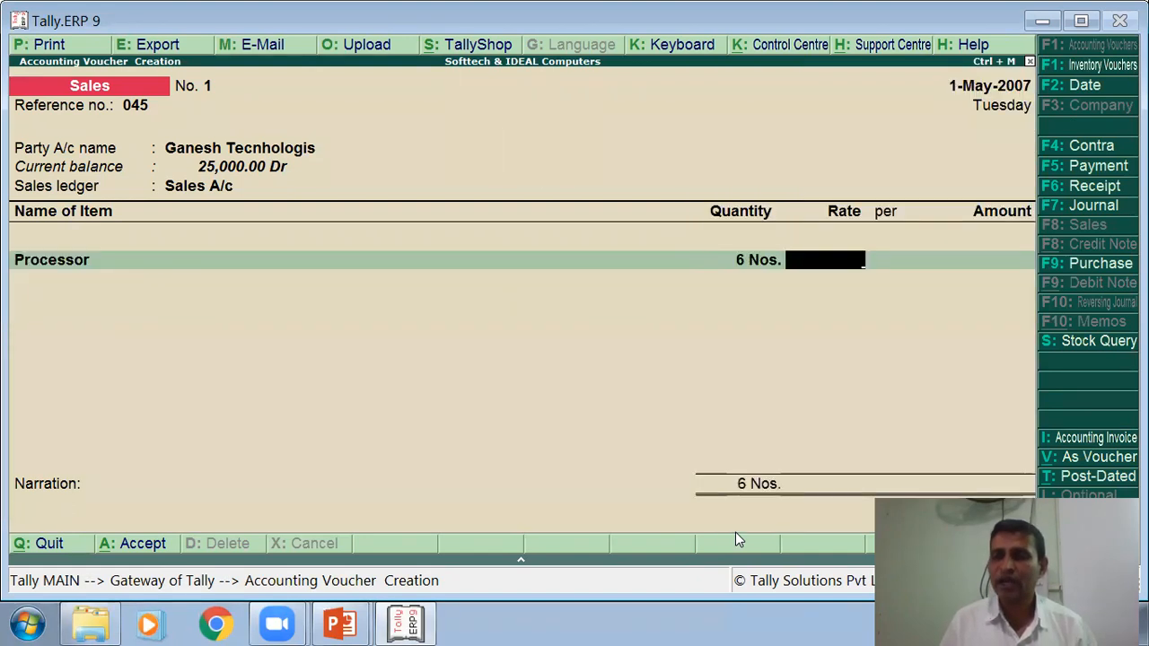
text(4)
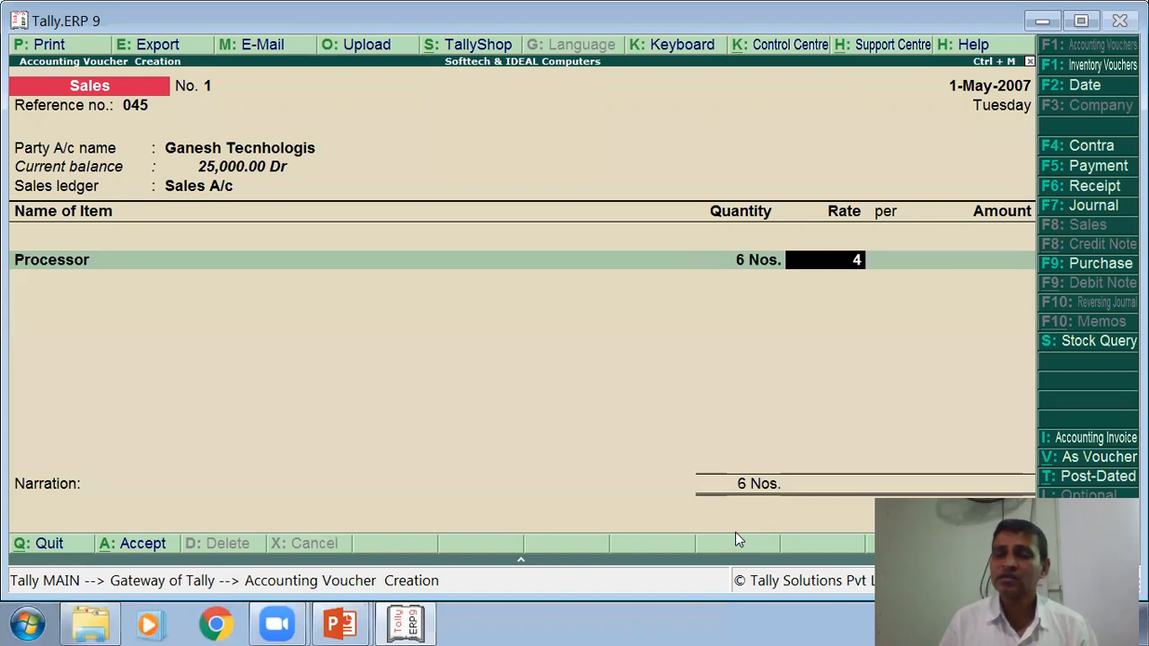
key(BackSpace)
text(7,000)
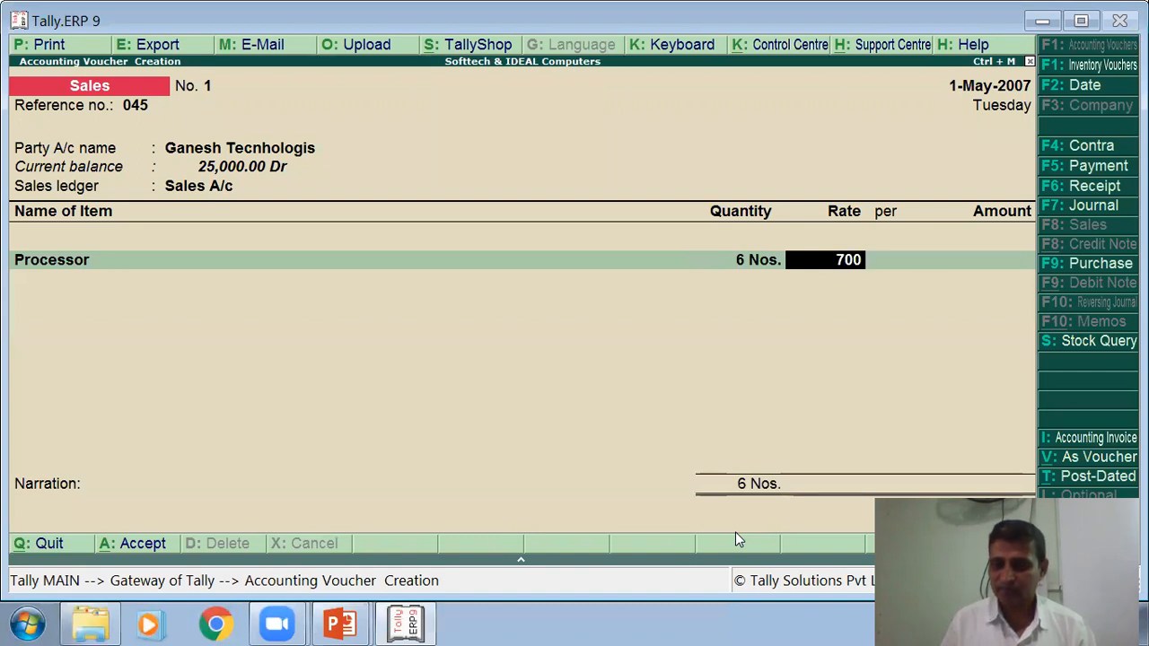
key(Return)
key(Return)
key(Return)
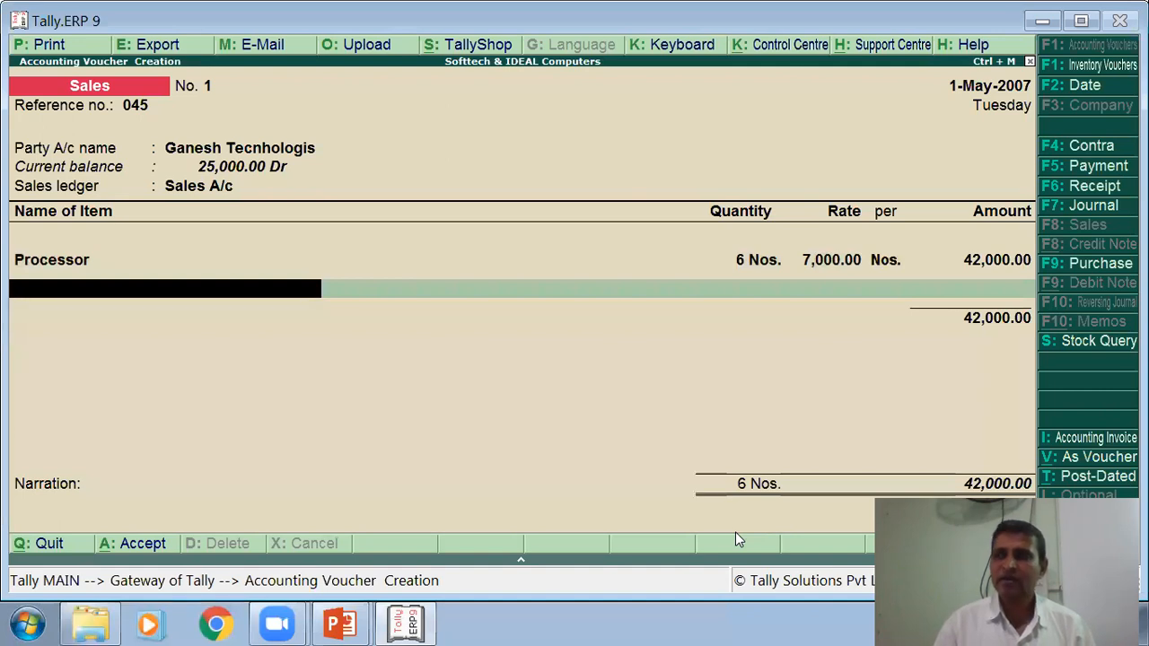
- Add UPS as the second sales item with a quantity of 5 Nos. at a rate of 2,500
text(U)
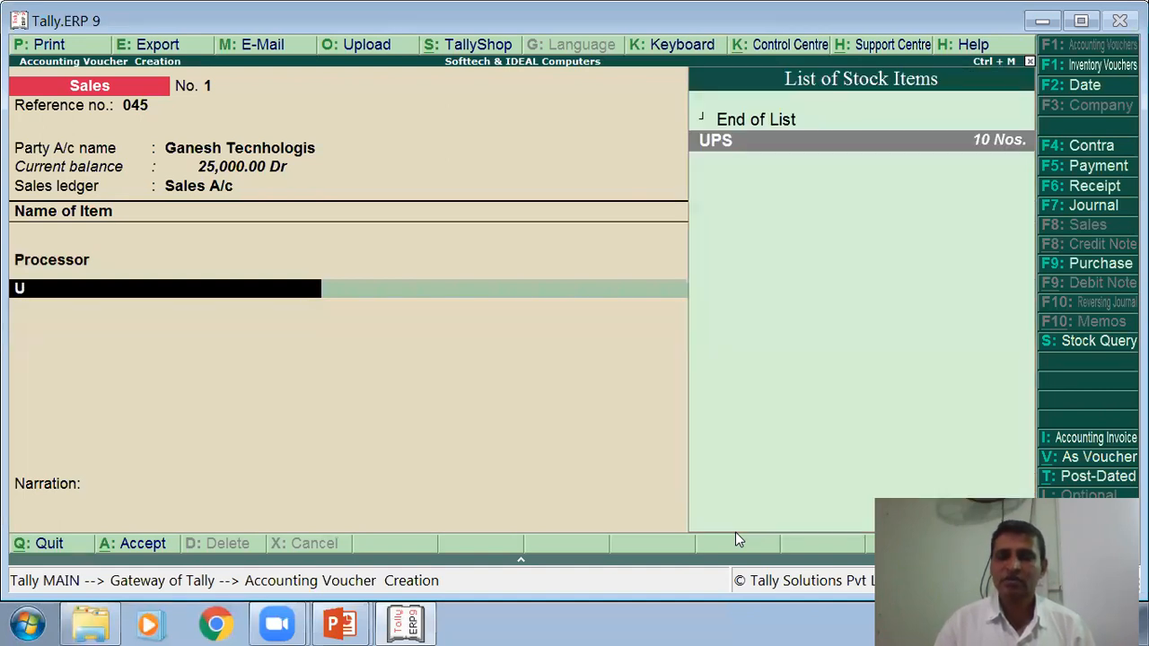
key(Return)
text(5)
key(Return)
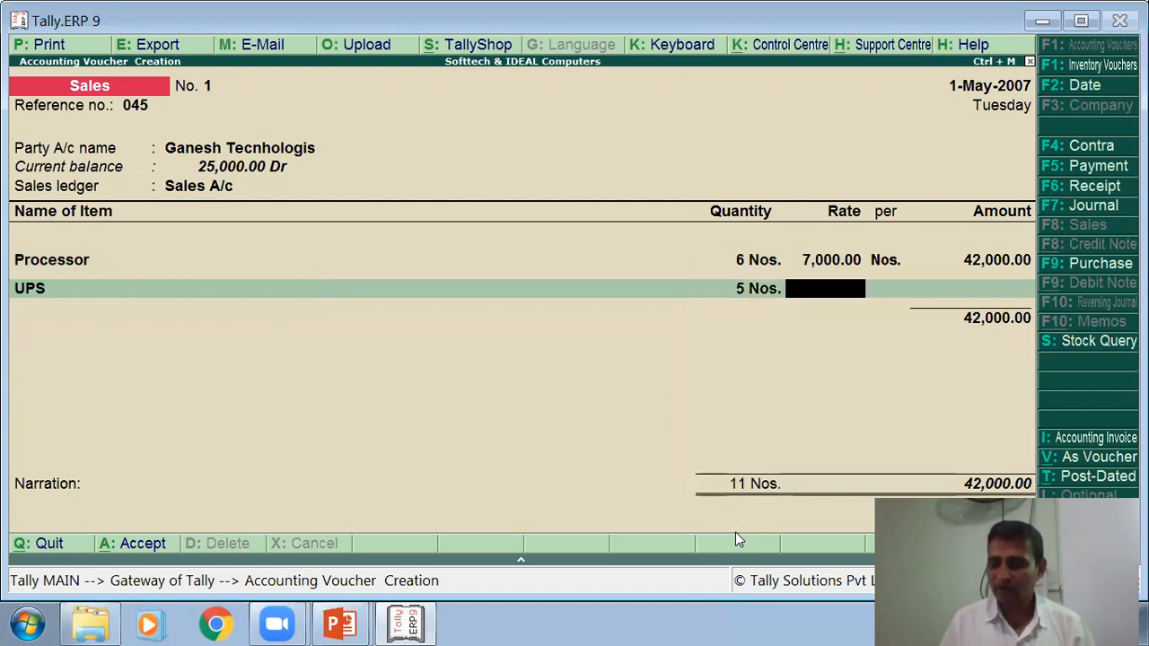
text(2500)
key(Return)
key(Return)
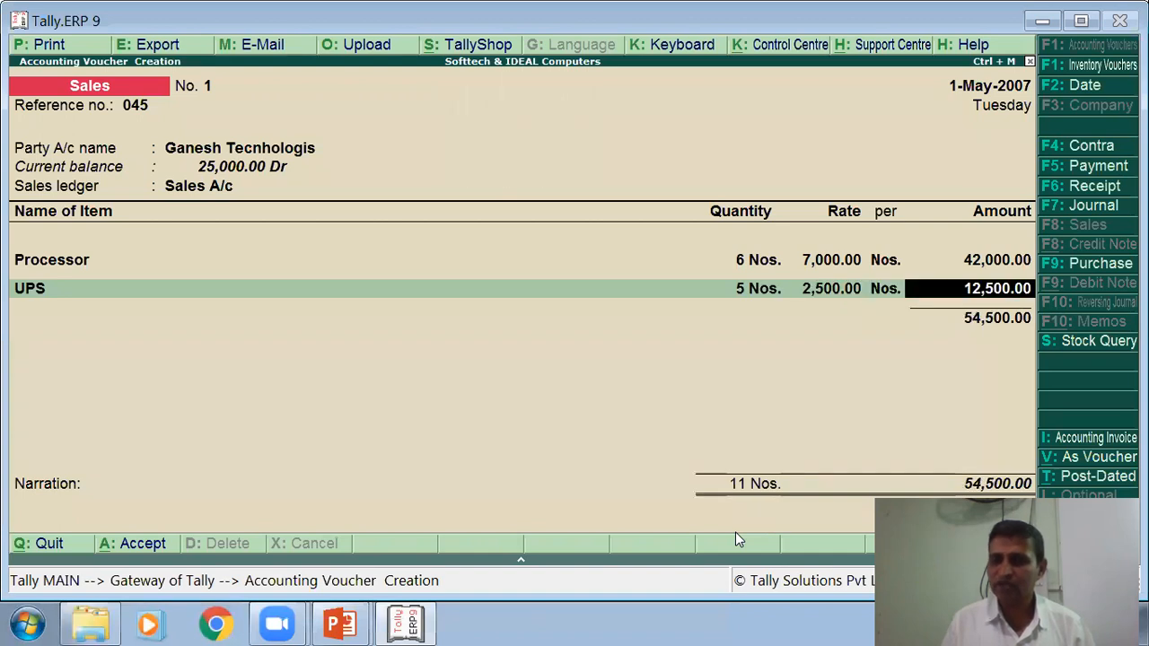
key(Return)
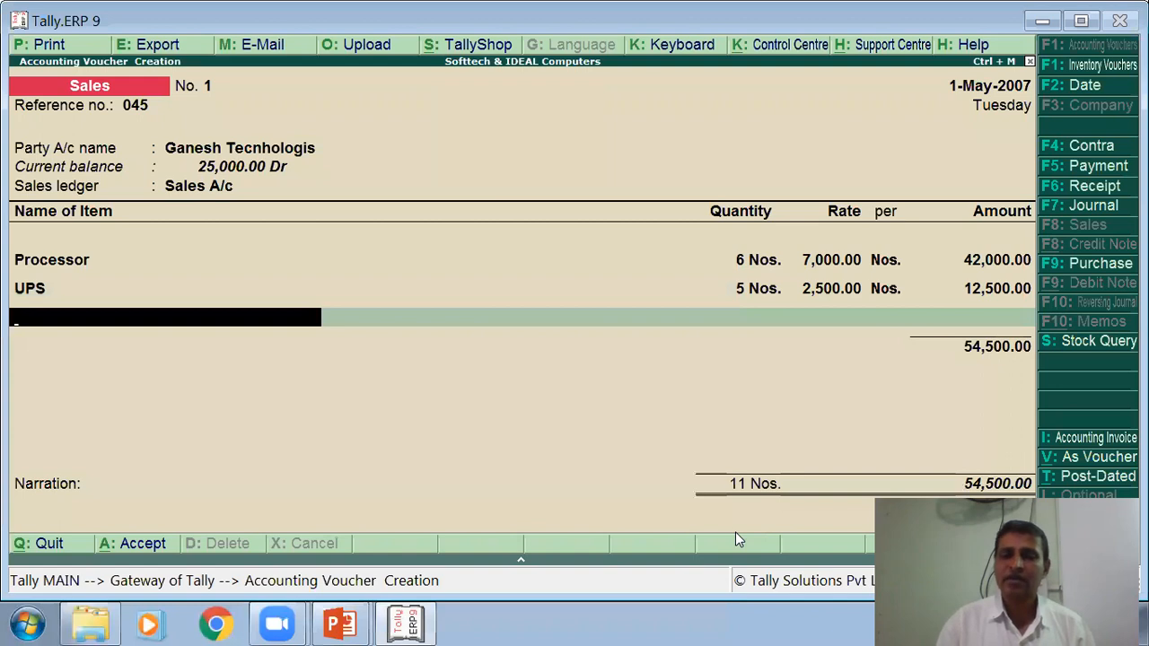
- Add Printer as the third sales item with a quantity of 5 Nos. at a rate of 6,500
text(Pr)
key(Down)
key(Up)
key(Return)
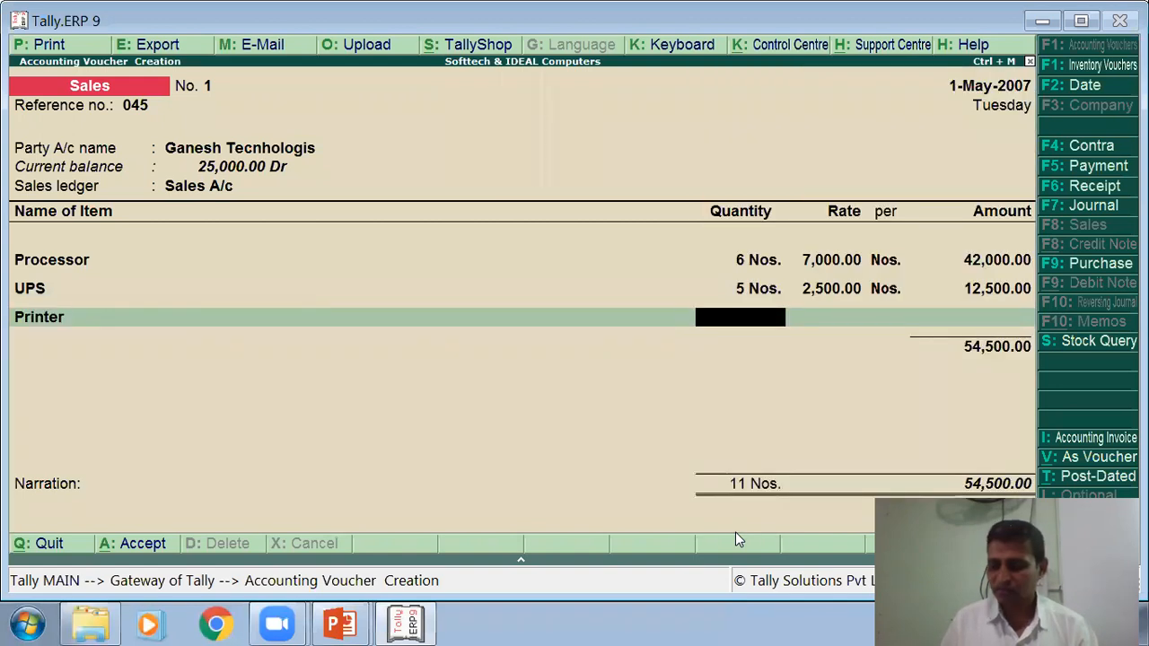
text(5)
key(Return)
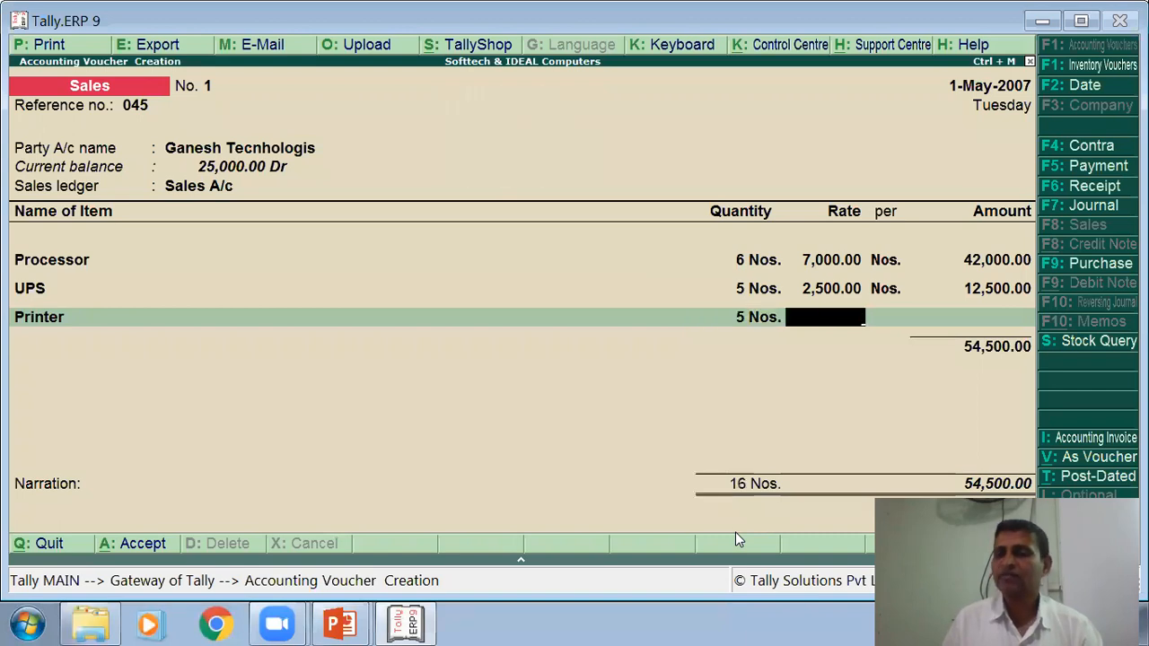
text(6,500)
key(Return)
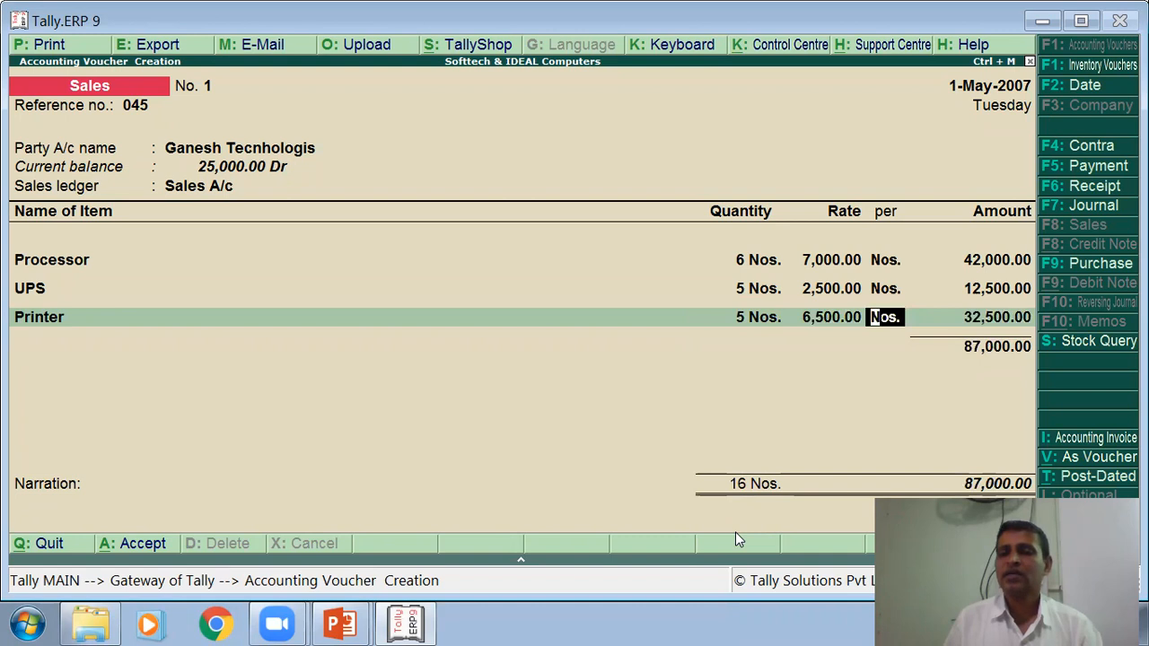
key(Return)
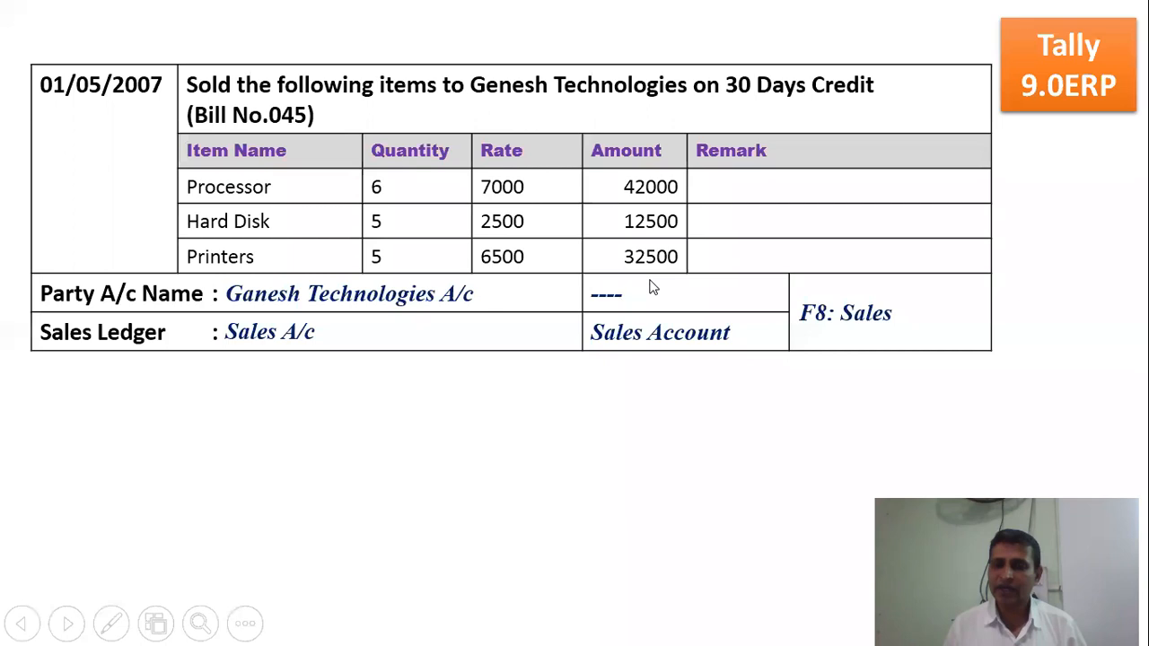
- Switch back to Tally.ERP 9 from the slide and finish the voucher's item and additional ledger entries without adding more lines
key(alt+Tab)
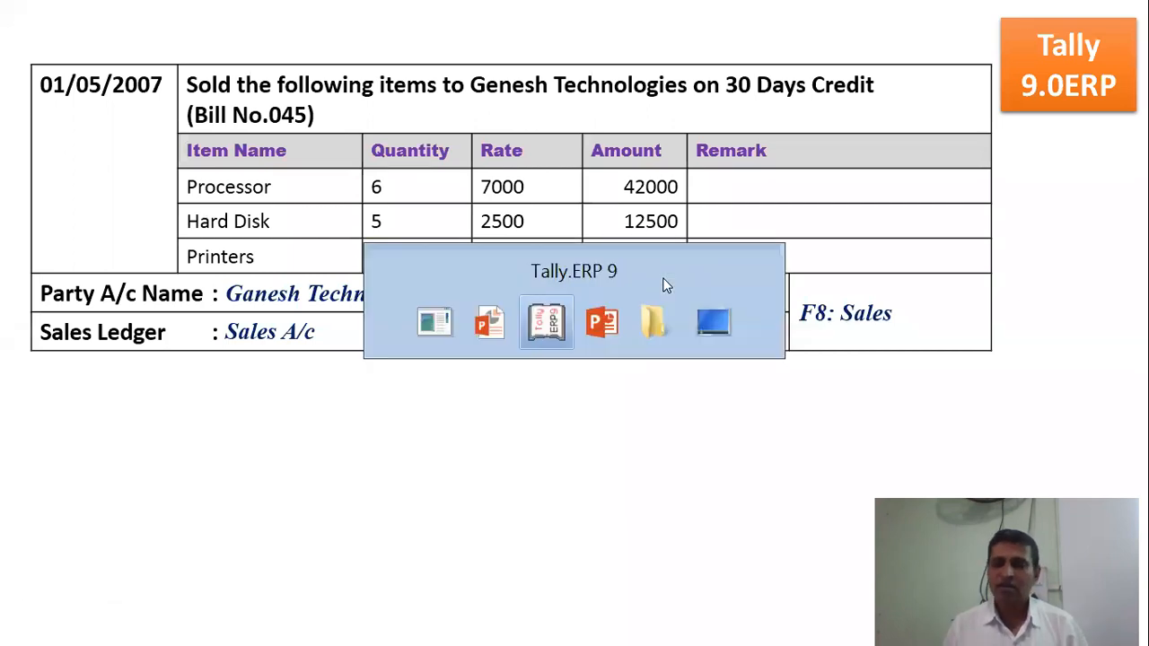
key(Return)
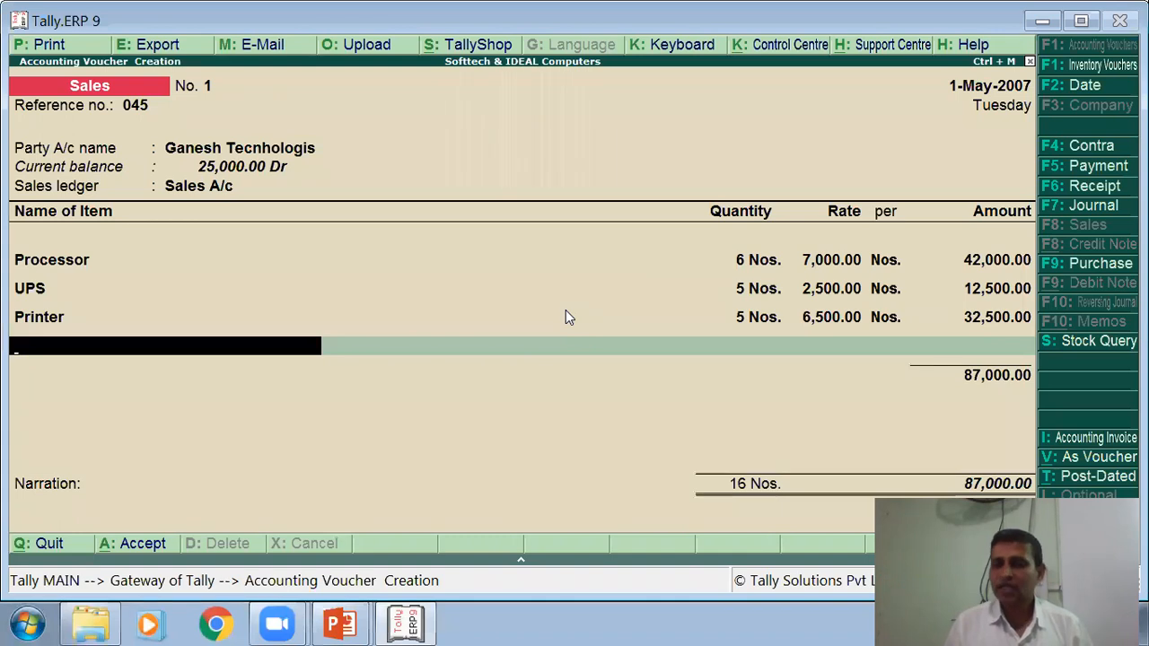
key(Return)
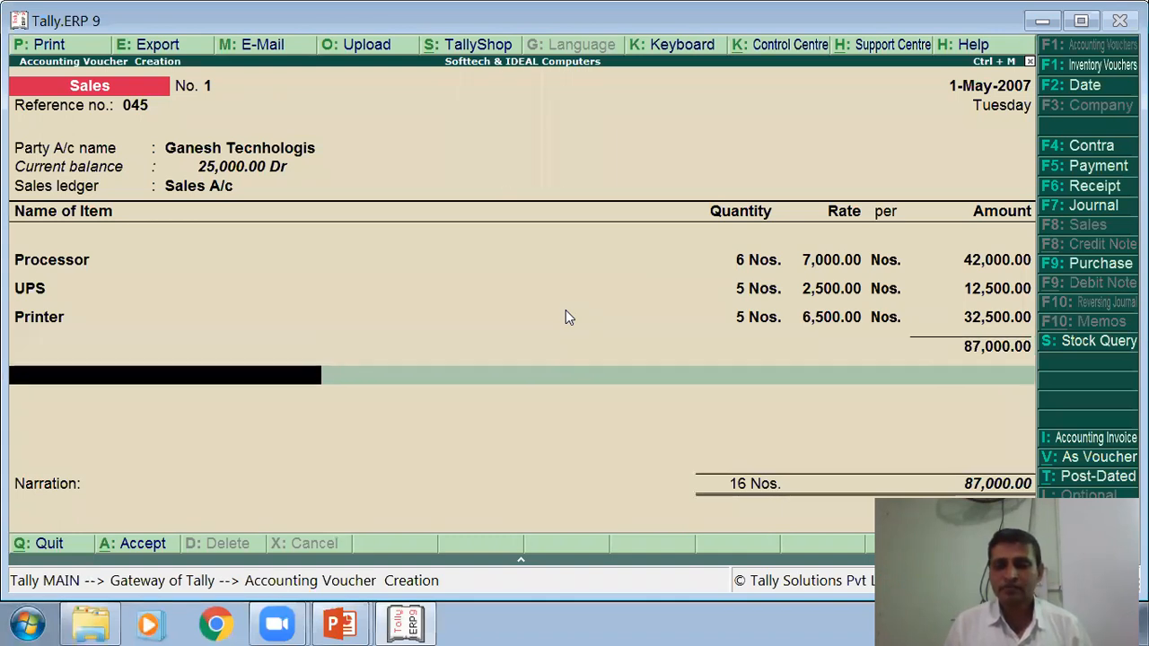
key(Return)
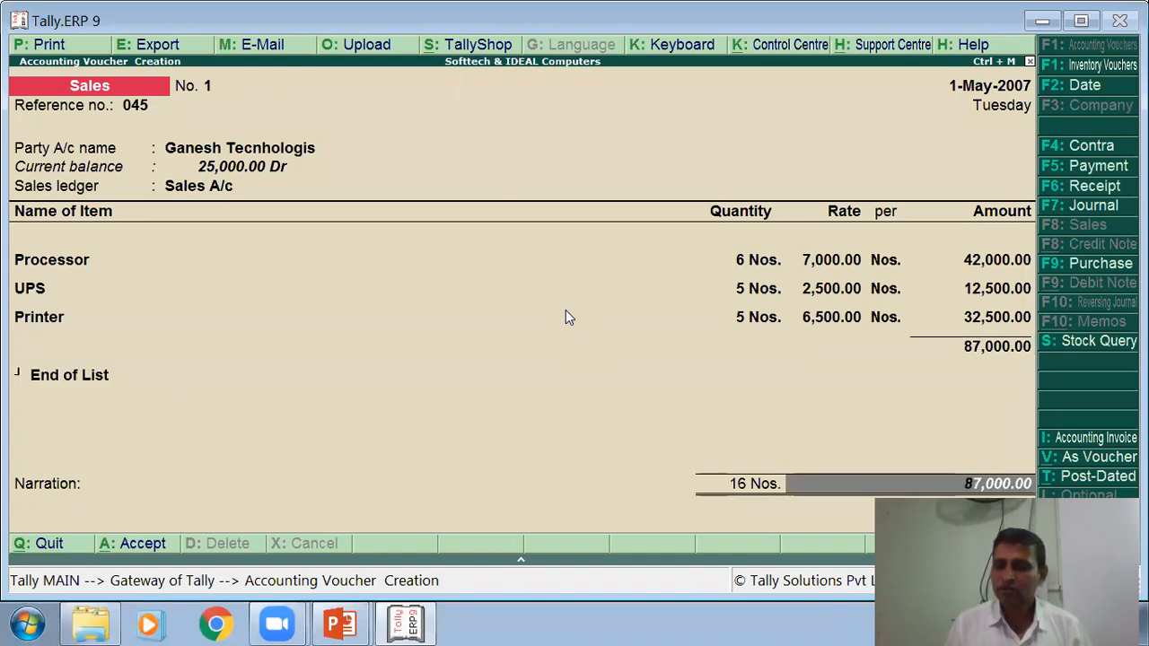
key(Return)
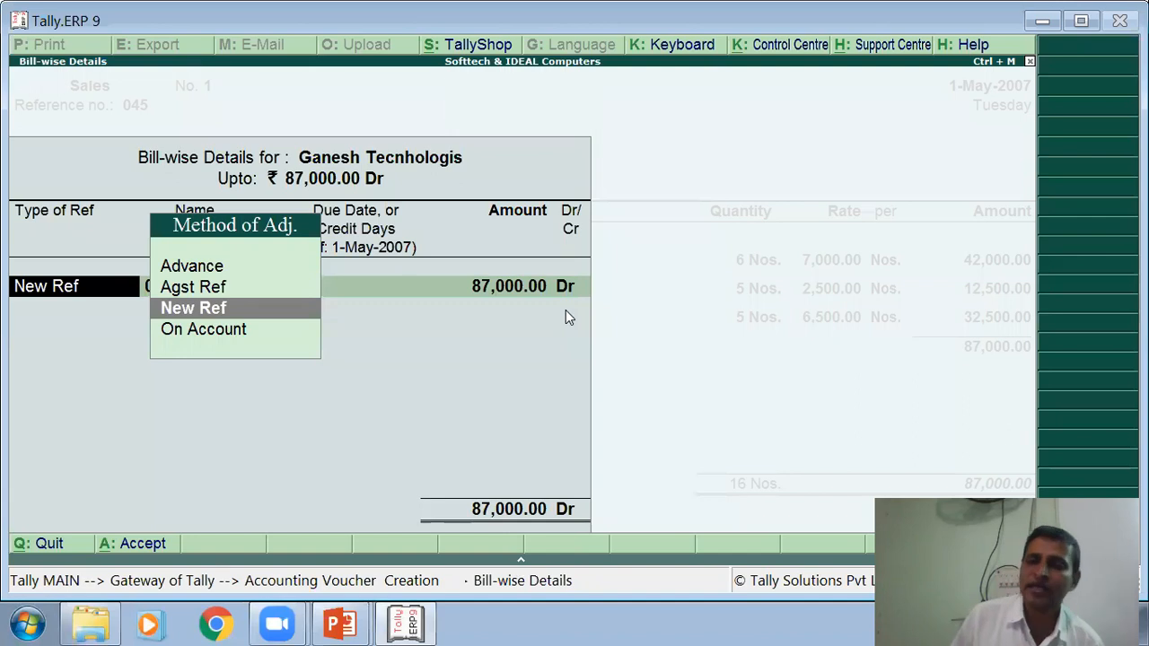
- Allocate the full 87,000 Dr for Ganesh Tecnhologis to new reference 045 with 30 credit days
key(Return)
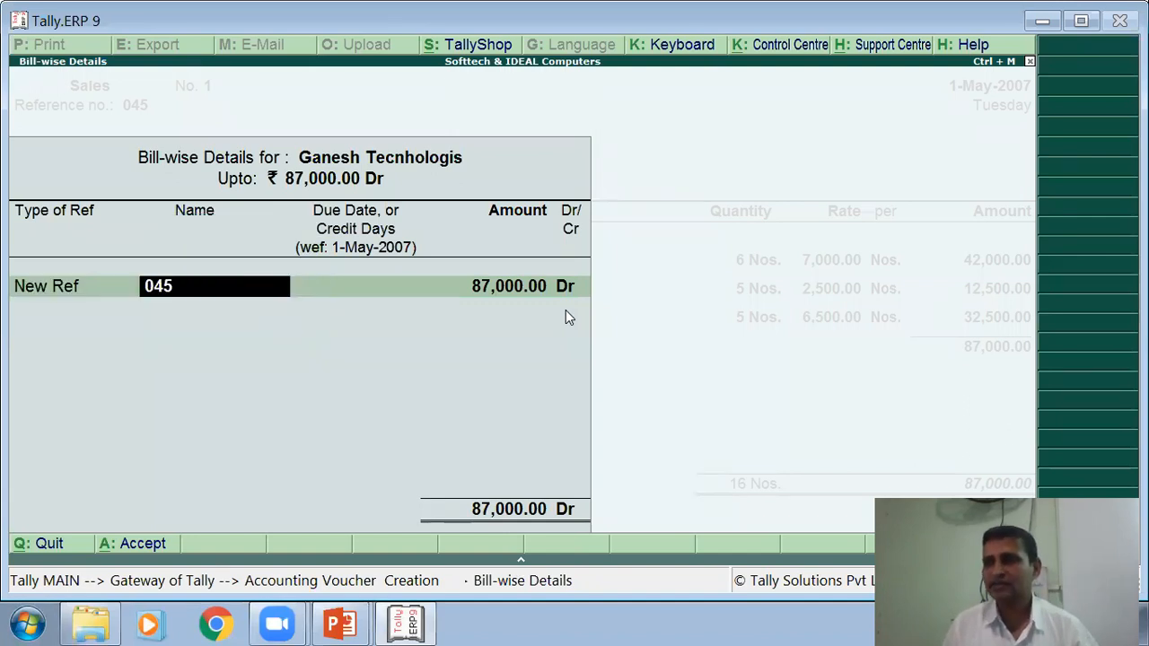
key(Return)
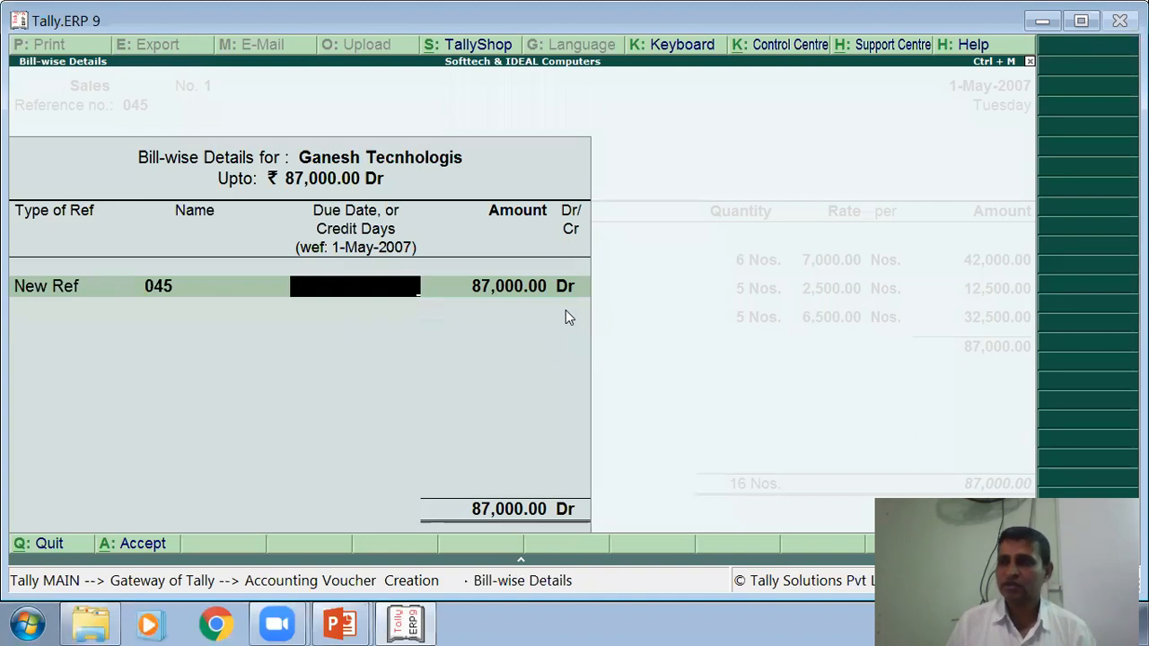
text(30)
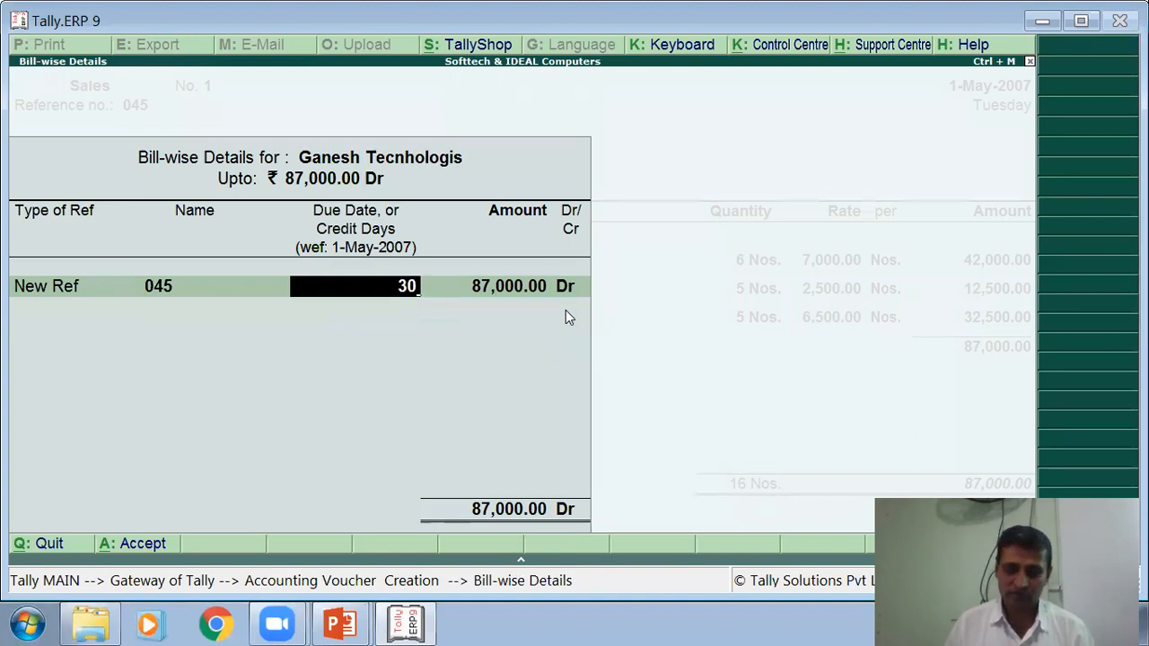
key(Return)
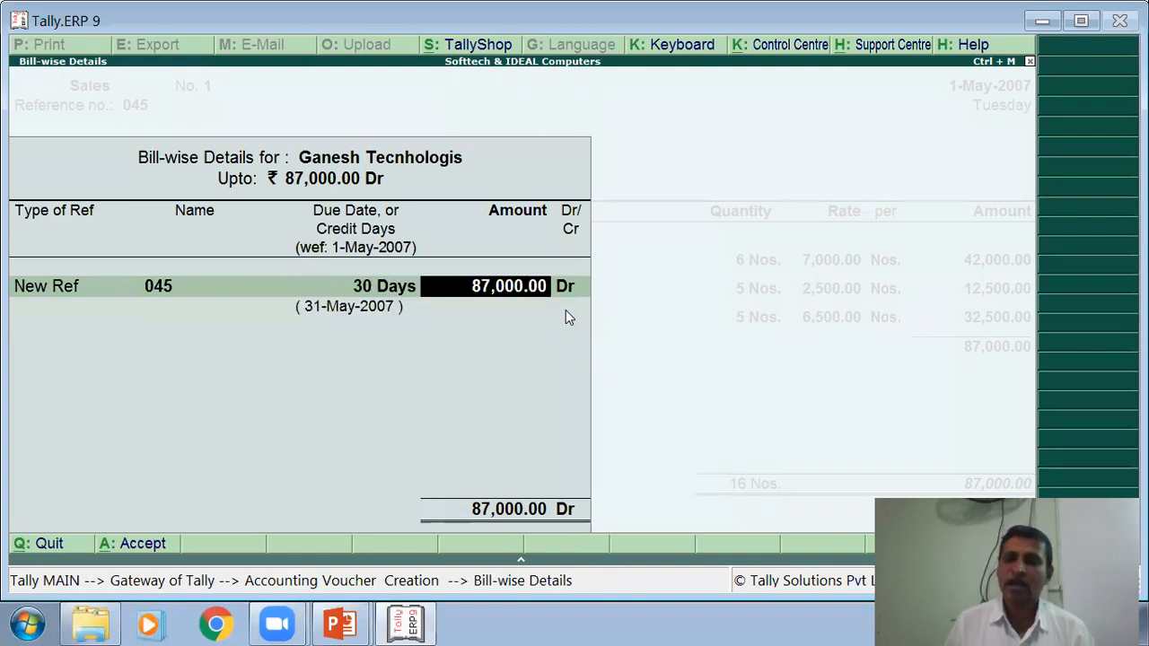
key(Return)
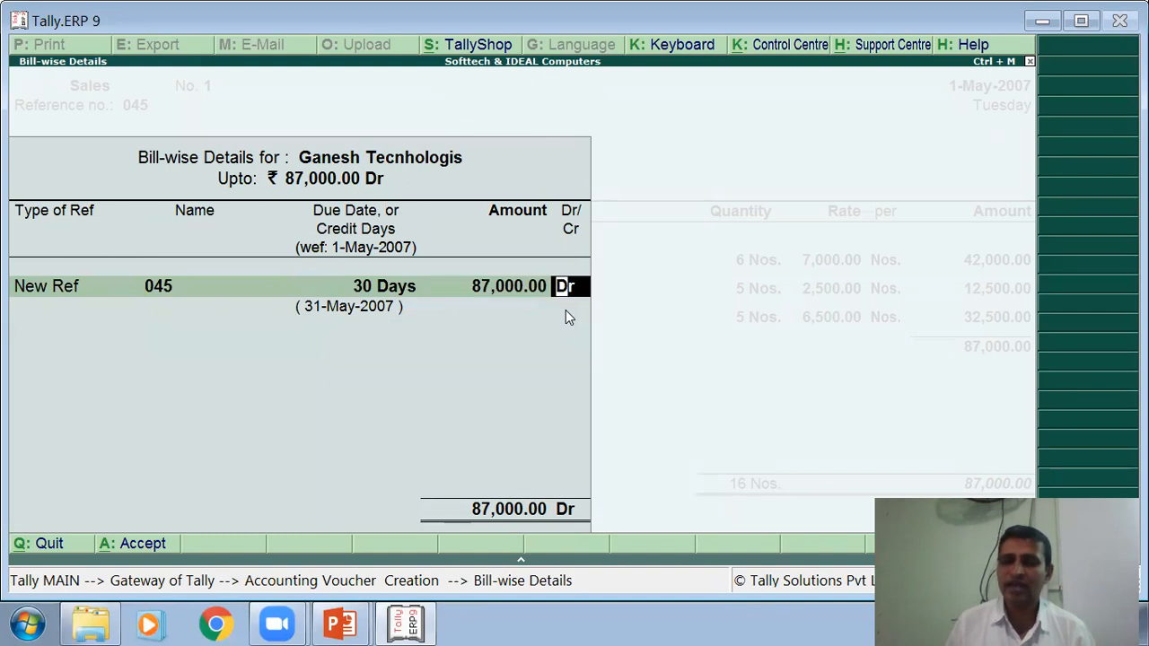
key(Return)
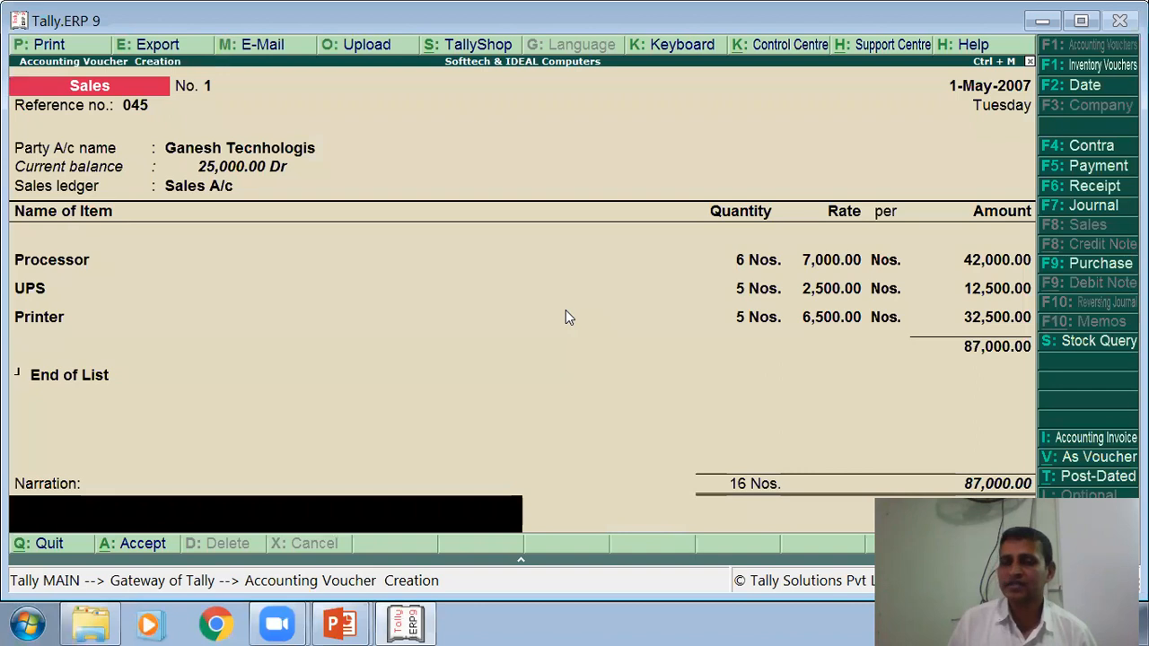
- Save the sales voucher without a narration and switch to the transactions slide
key(Return)
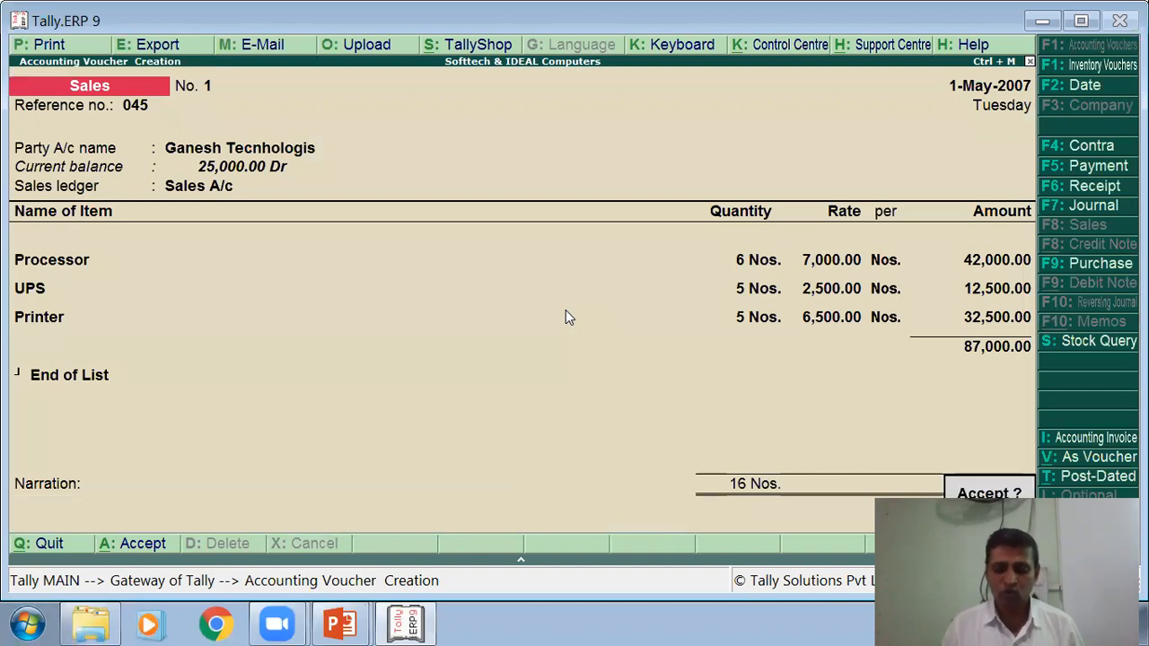
key(Return)
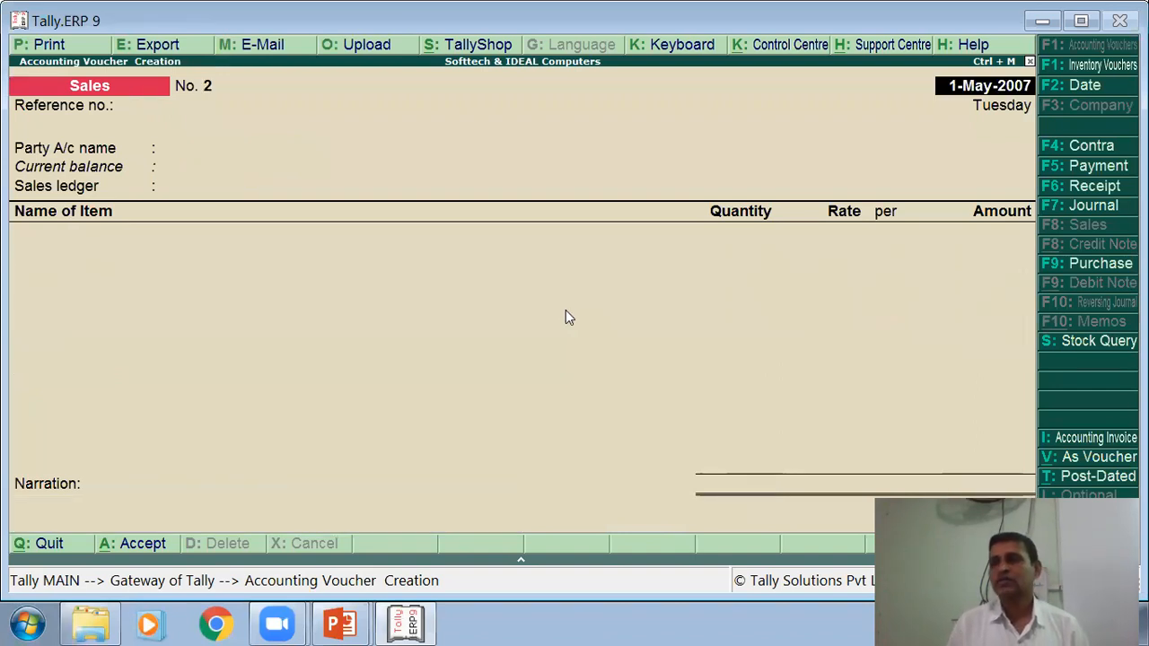
key(alt+Tab)
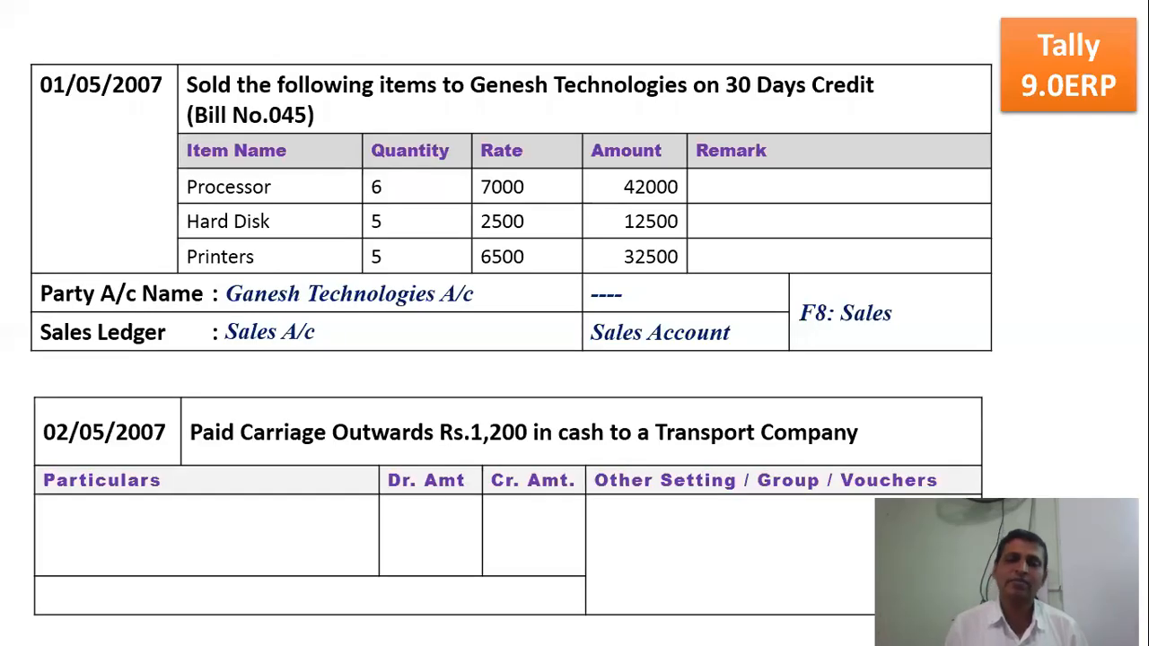
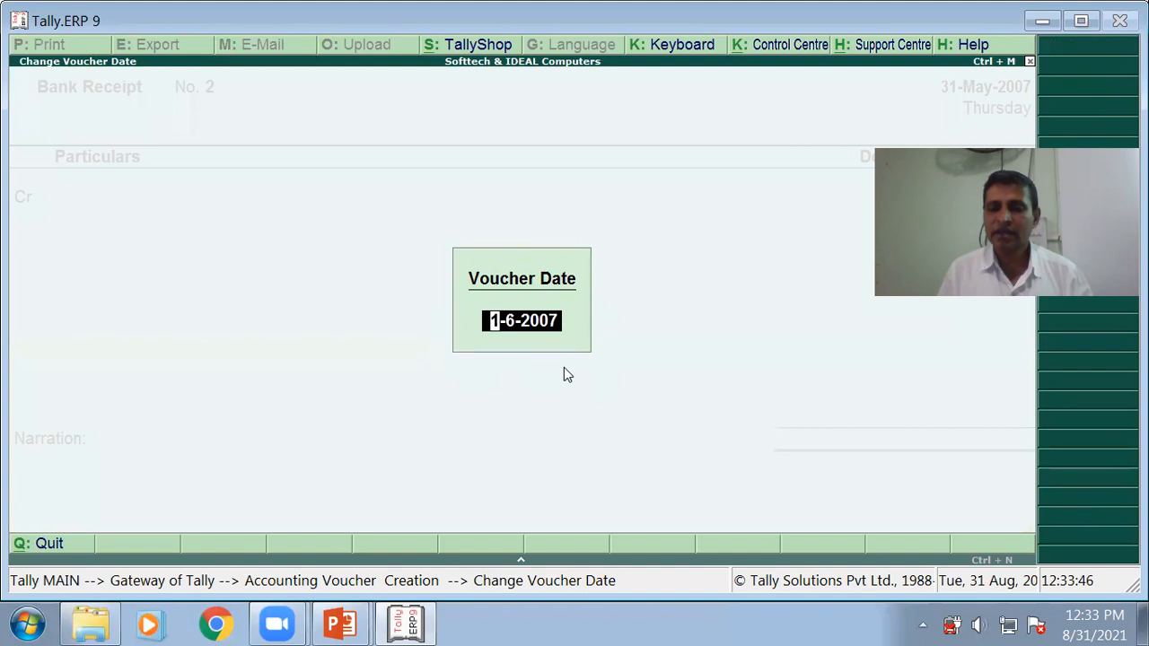
- Set the voucher date to 1-Jul-2007 and change the voucher type to Purchase
text(1/7)
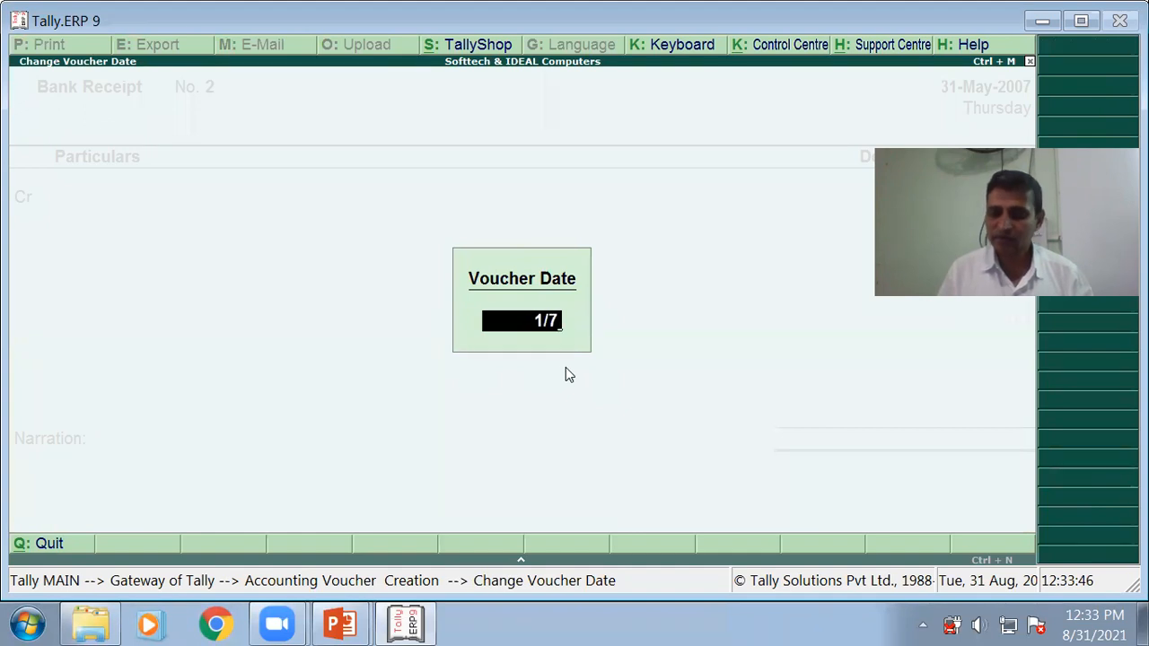
key(Return)
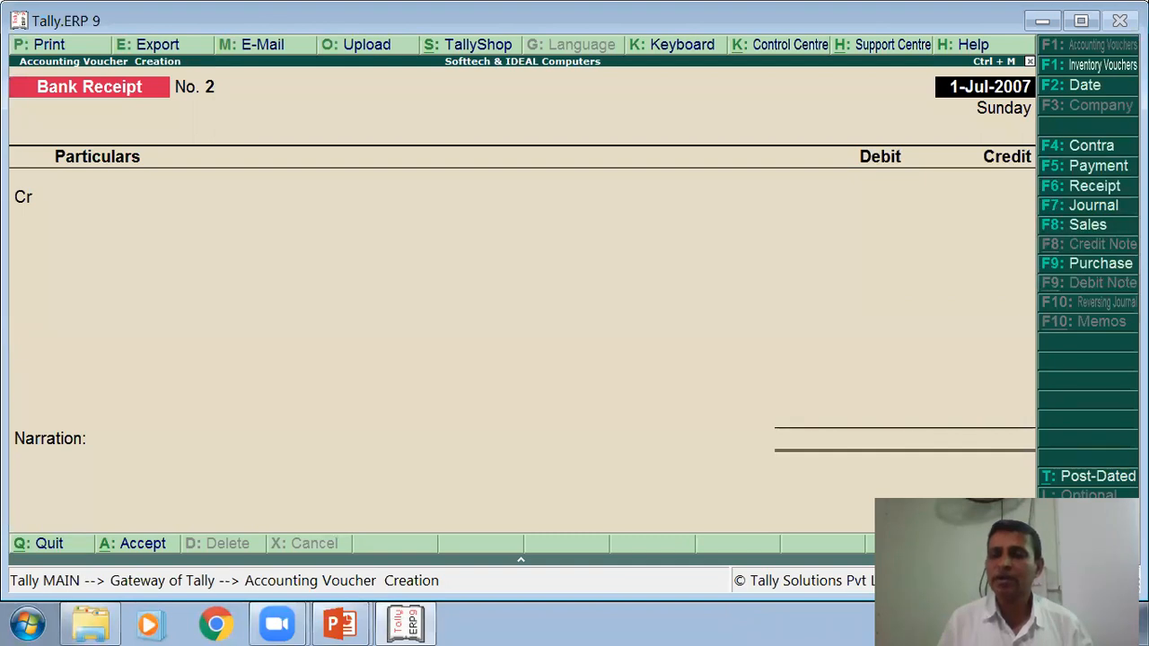
click(1087, 263)
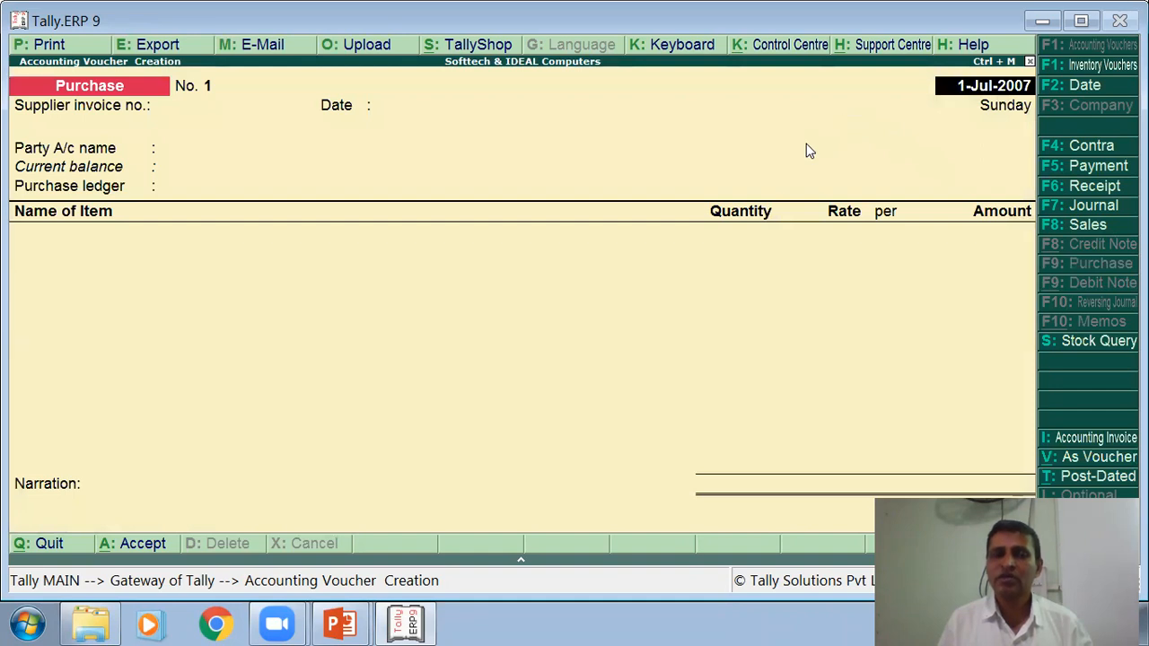
- Enter P-014 as the supplier invoice number and keep 1-Jul-2007 as its date
key(Return)
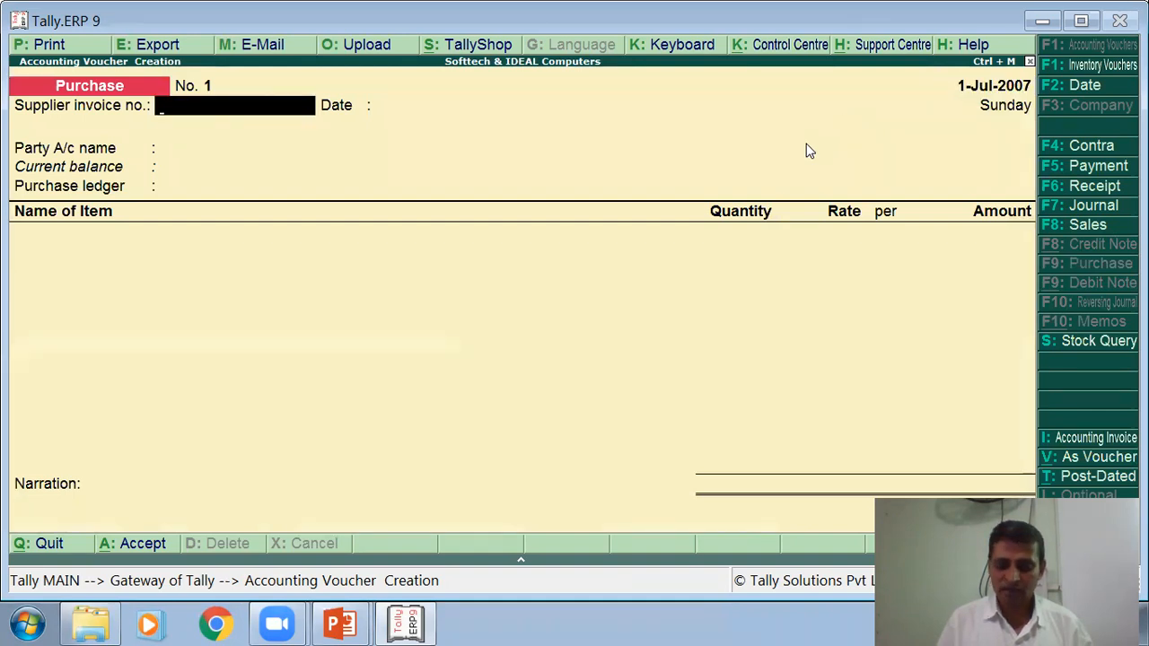
text(P-0)
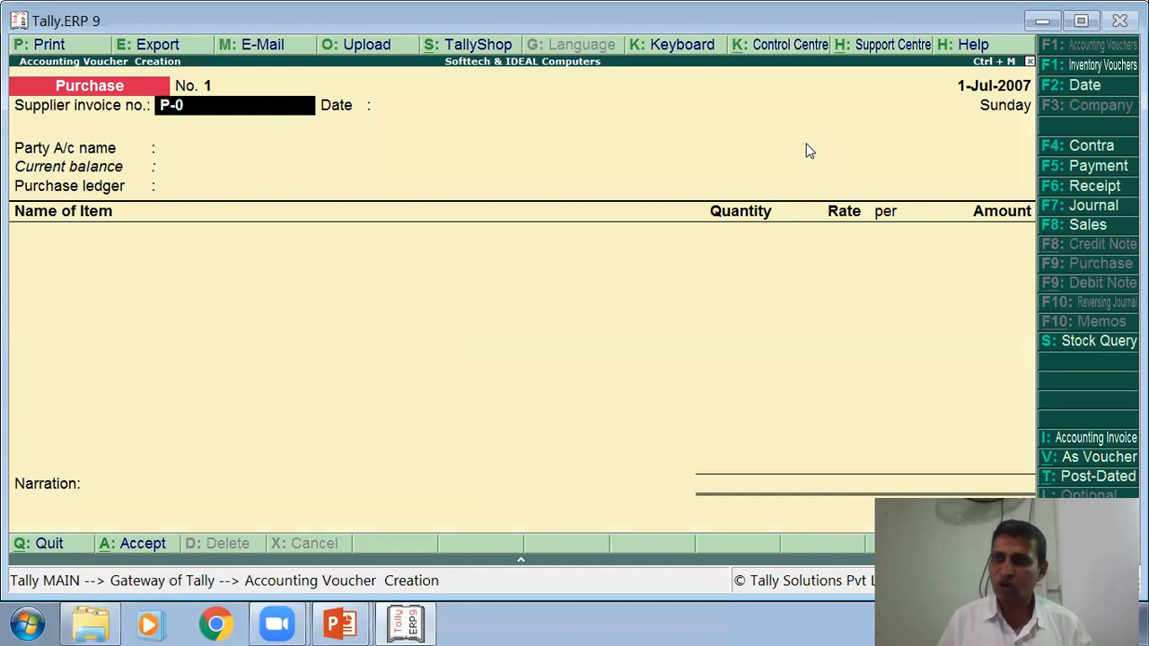
text(14)
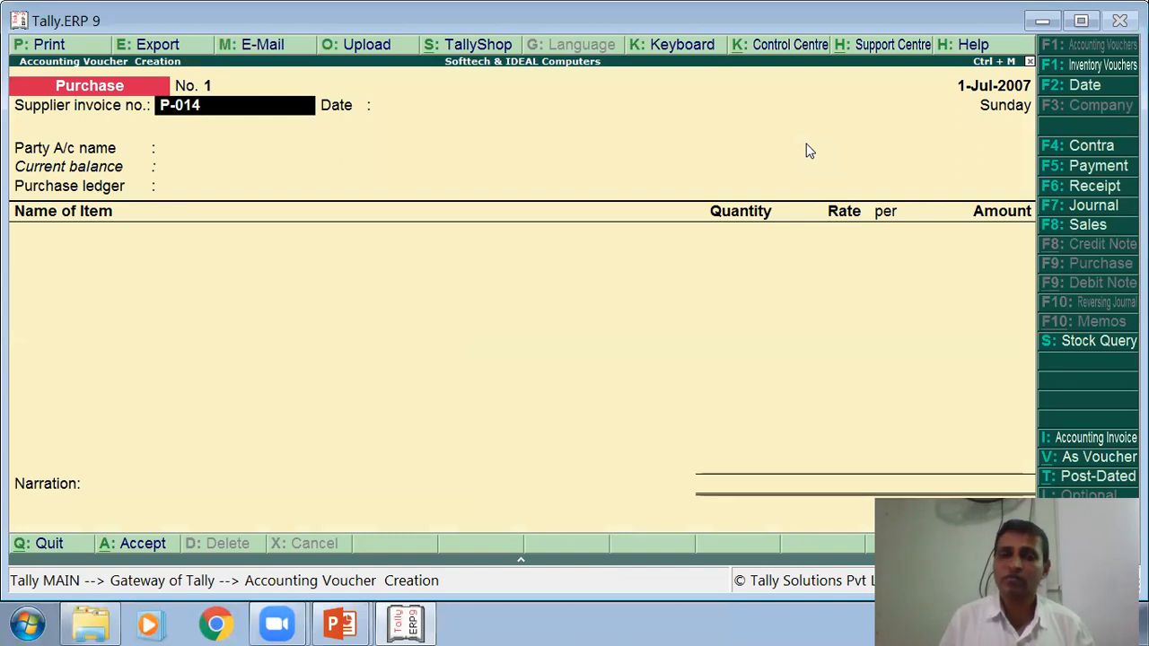
key(Return)
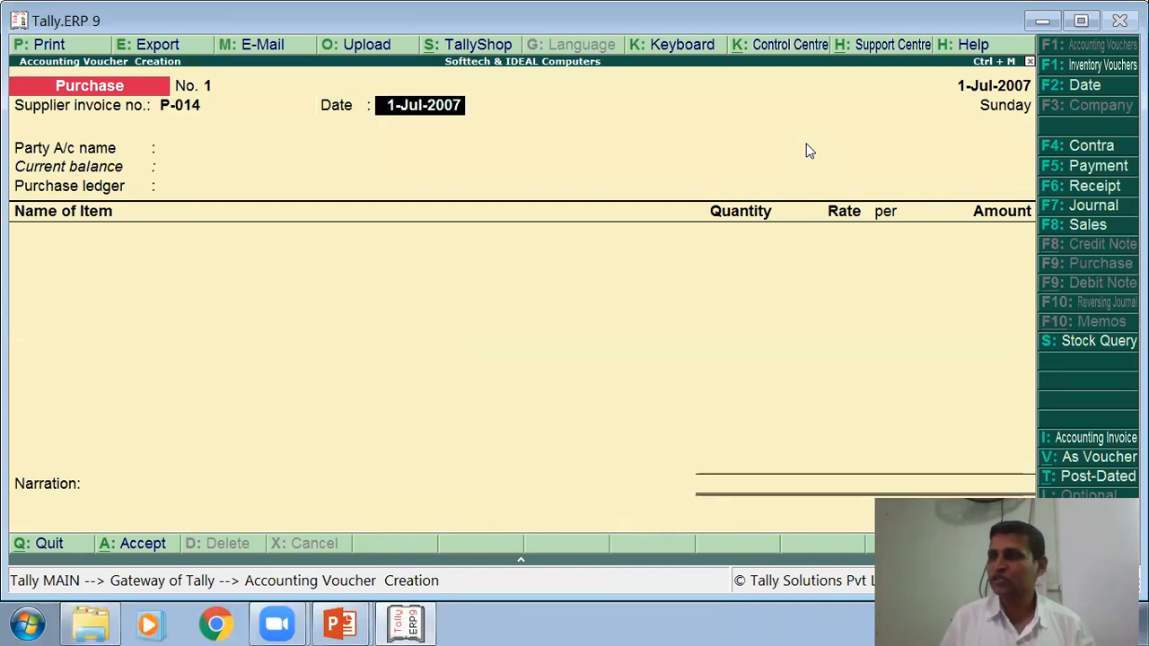
key(Return)
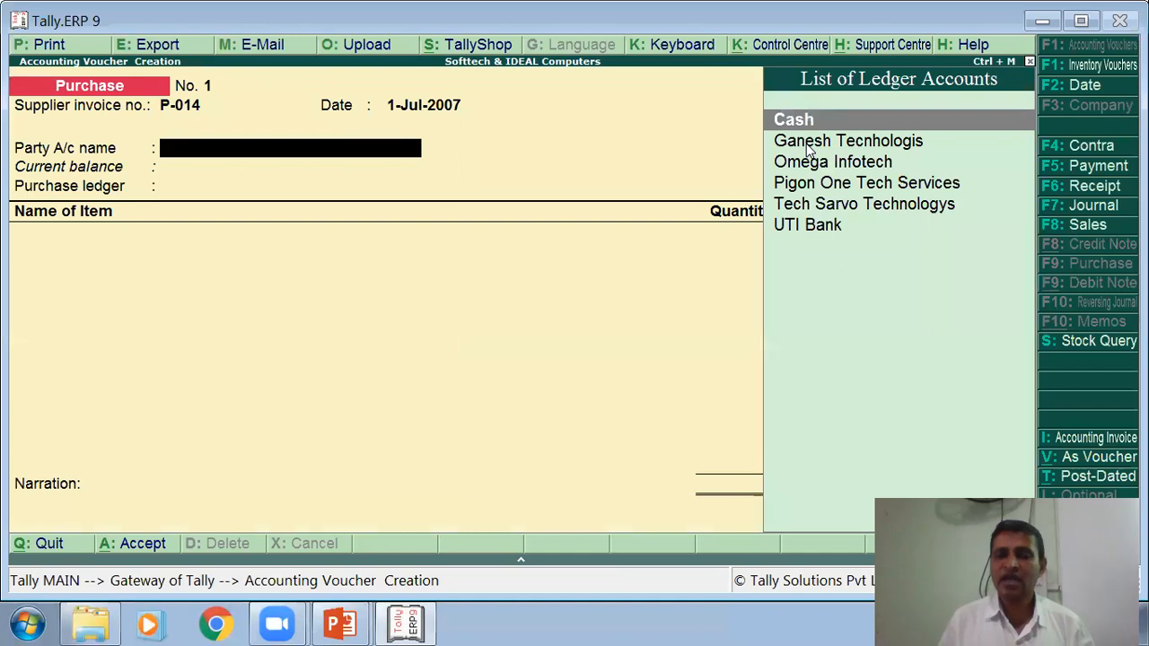
- Check the supplier on the slide, return to Tally.ERP 9, and start a party ledger named Bonafide Para. & Sys. under Sundry Creditors
key(alt+Tab)
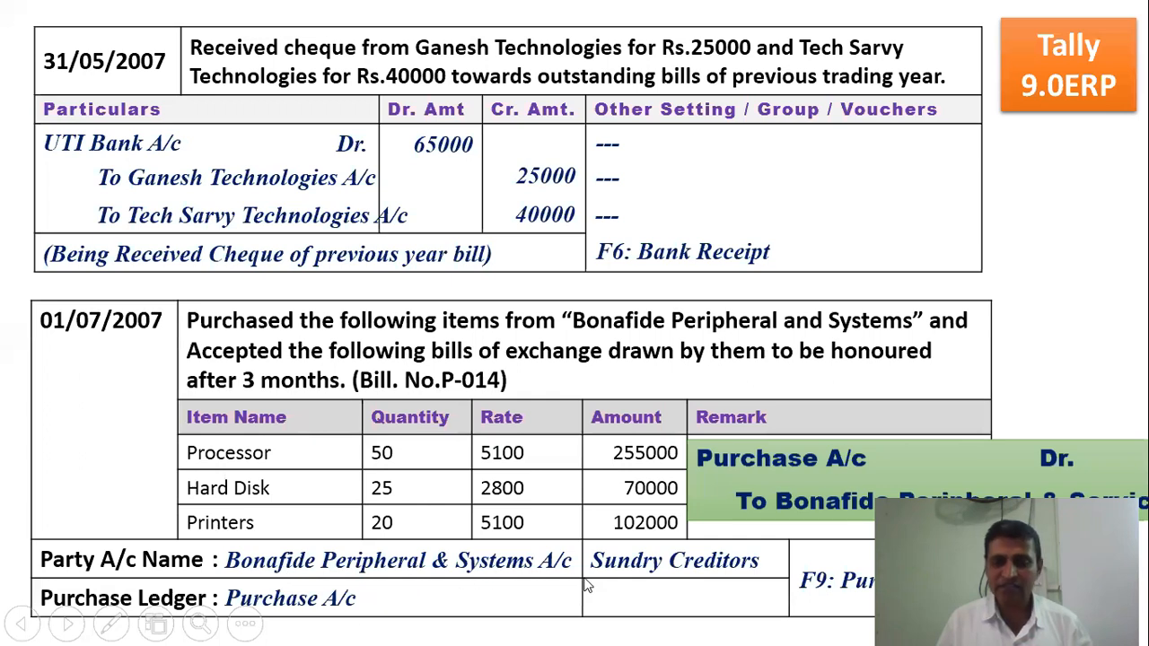
key(alt+Tab)
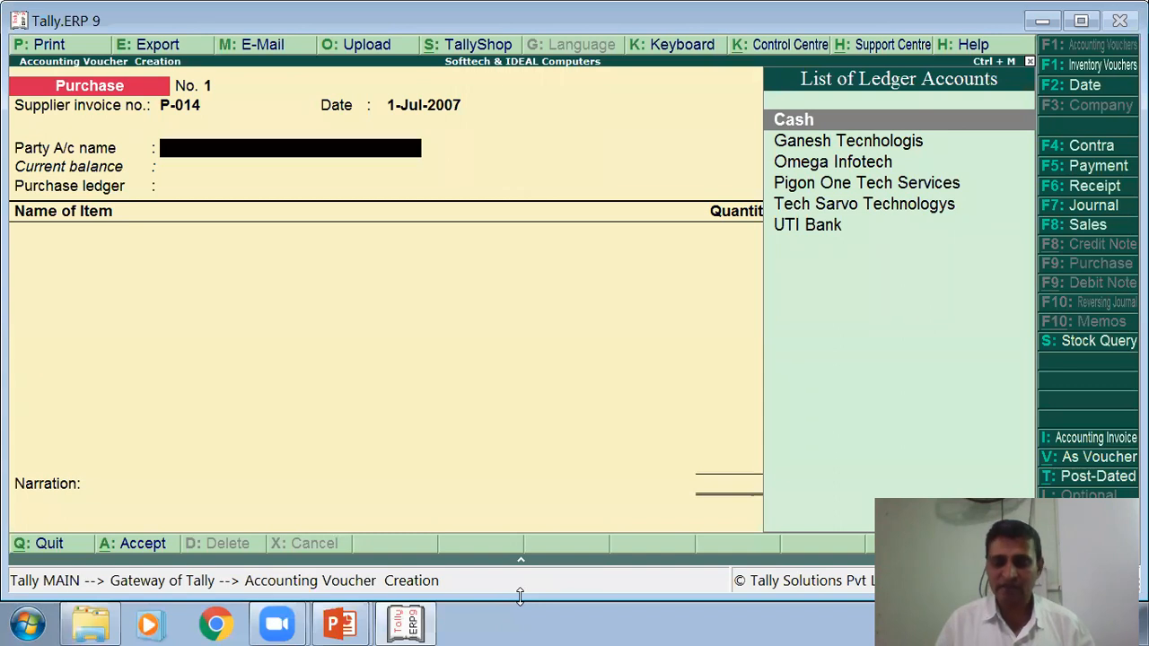
key(alt+c)
text(Bonafide Pari)
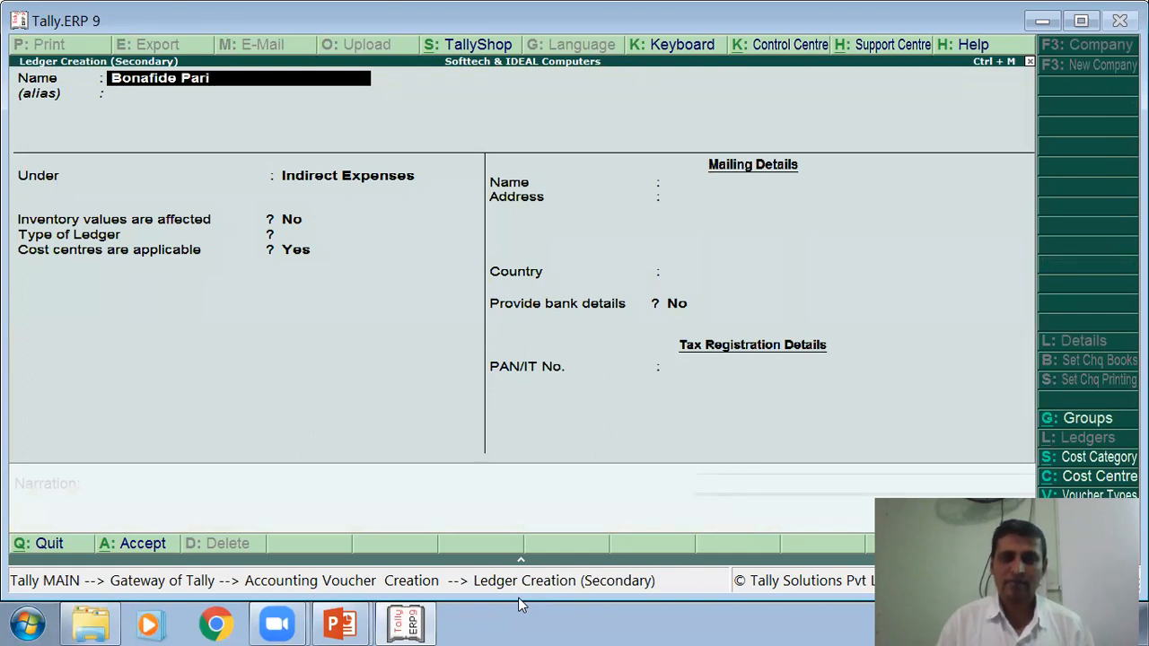
key(BackSpace)
text(a. &)
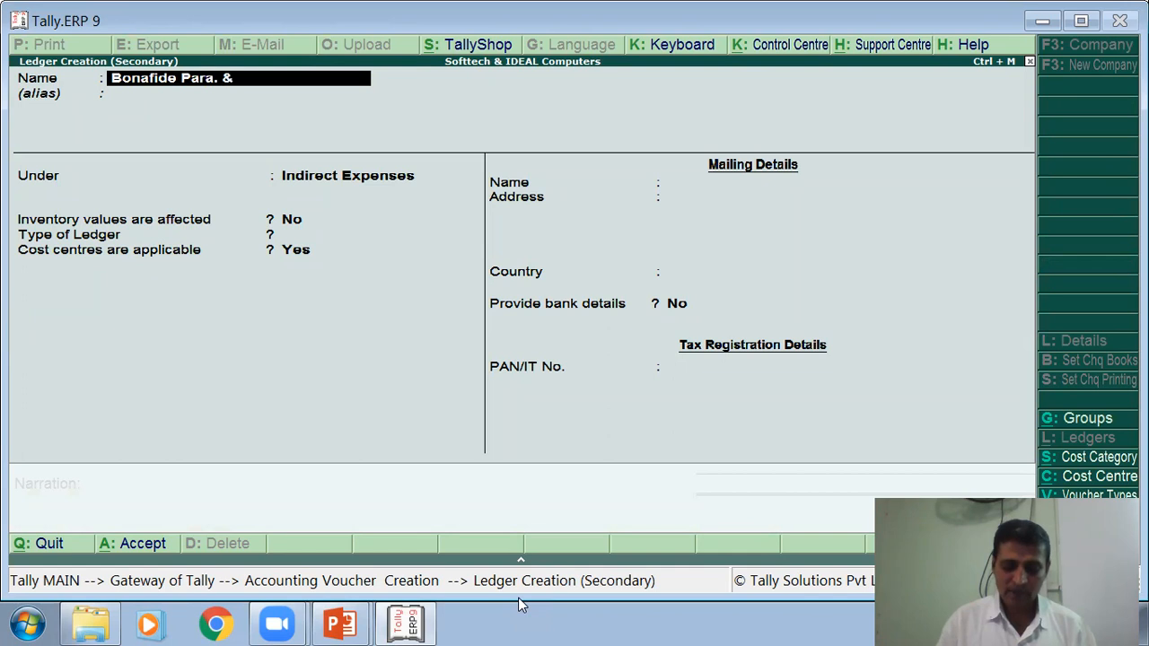
text( Sys.)
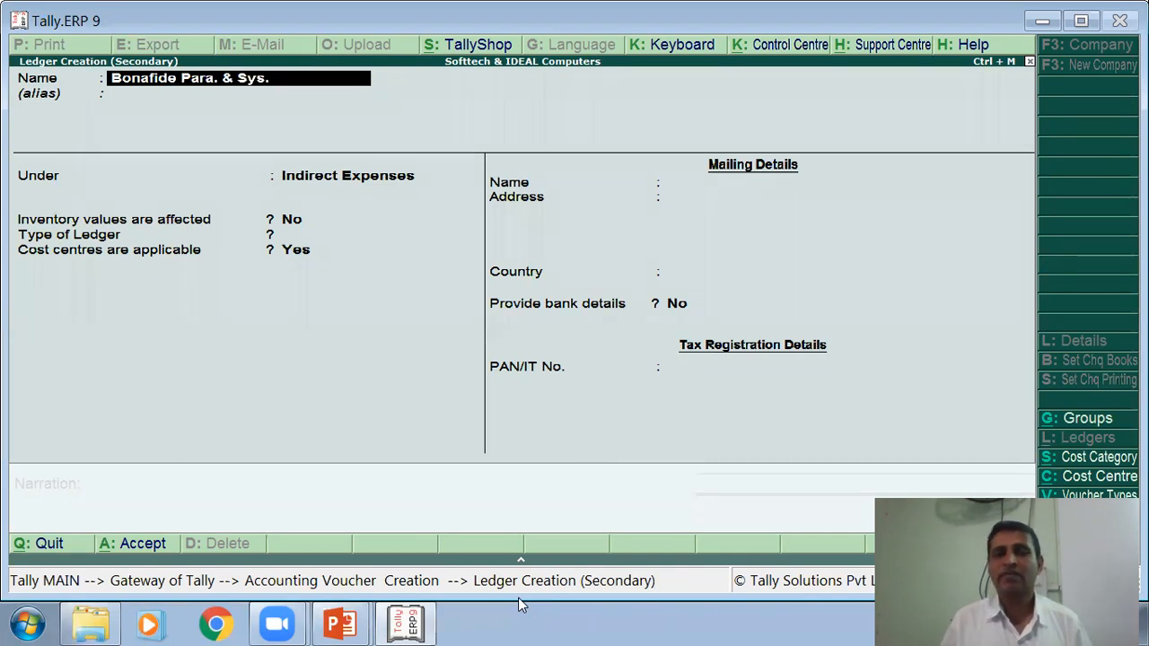
key(Return)
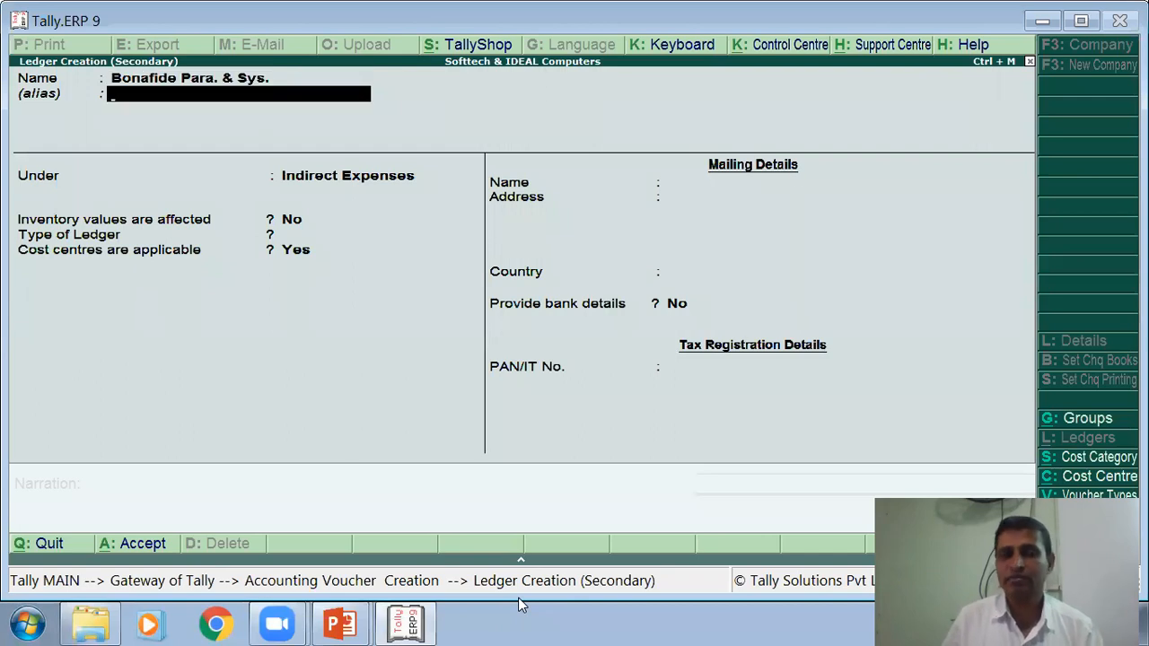
key(Return)
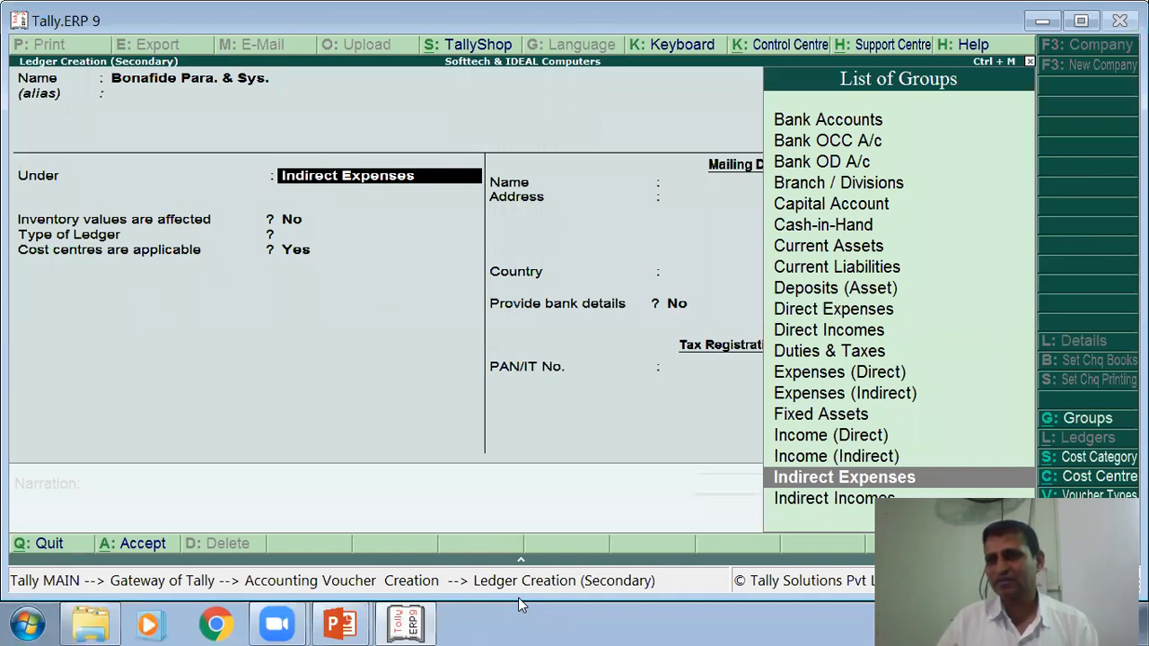
text(S)
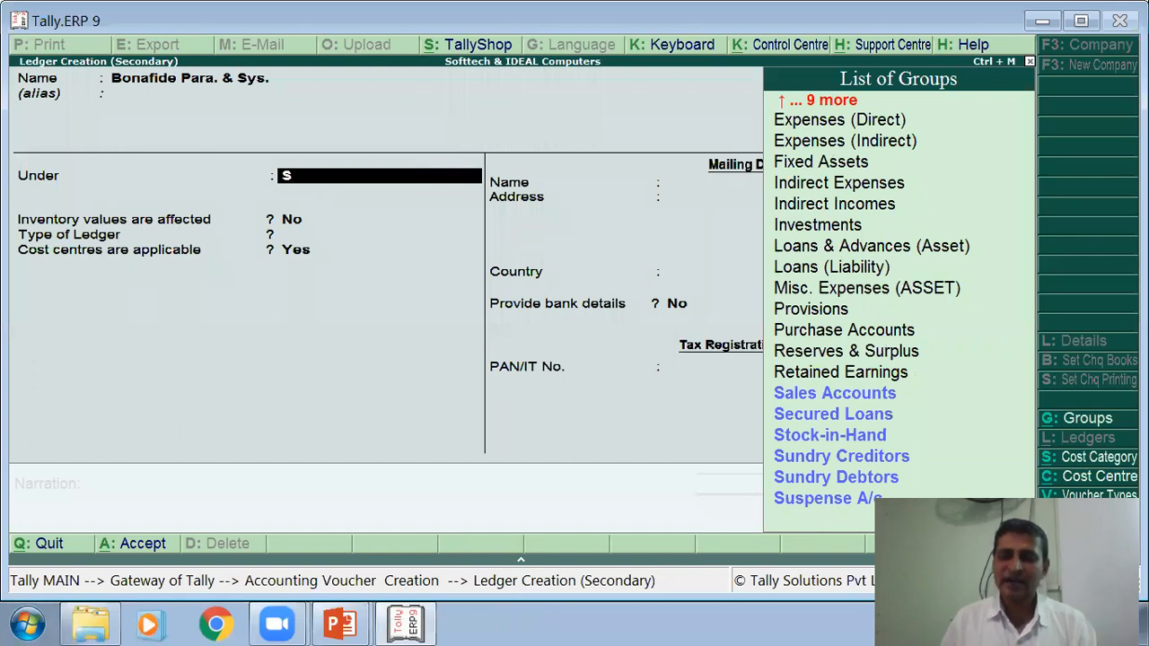
click(836, 457)
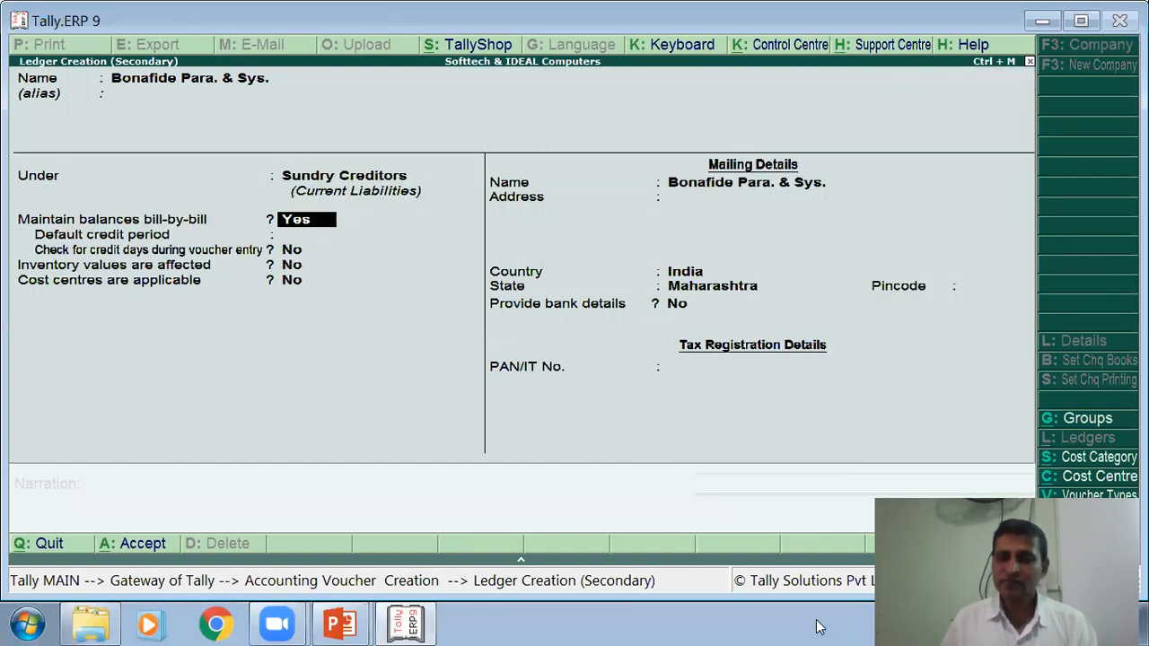
- Keep bill-by-bill balances and the remaining default settings and mailing details for the supplier ledger, and save it
key(Return)
key(Return)
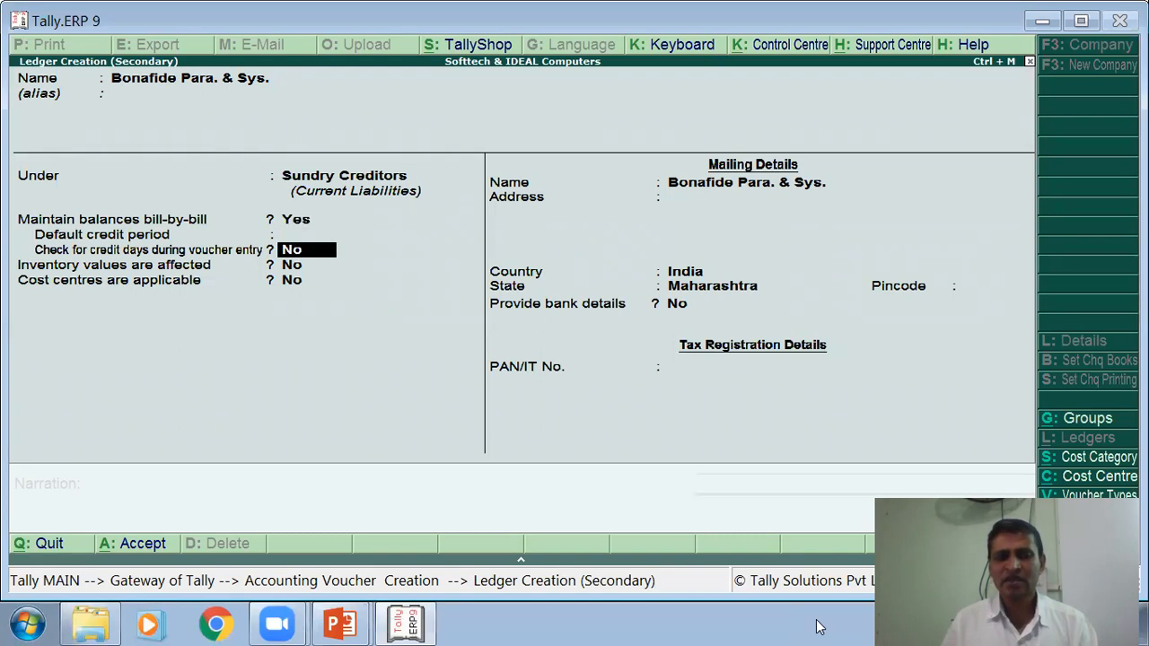
key(Return)
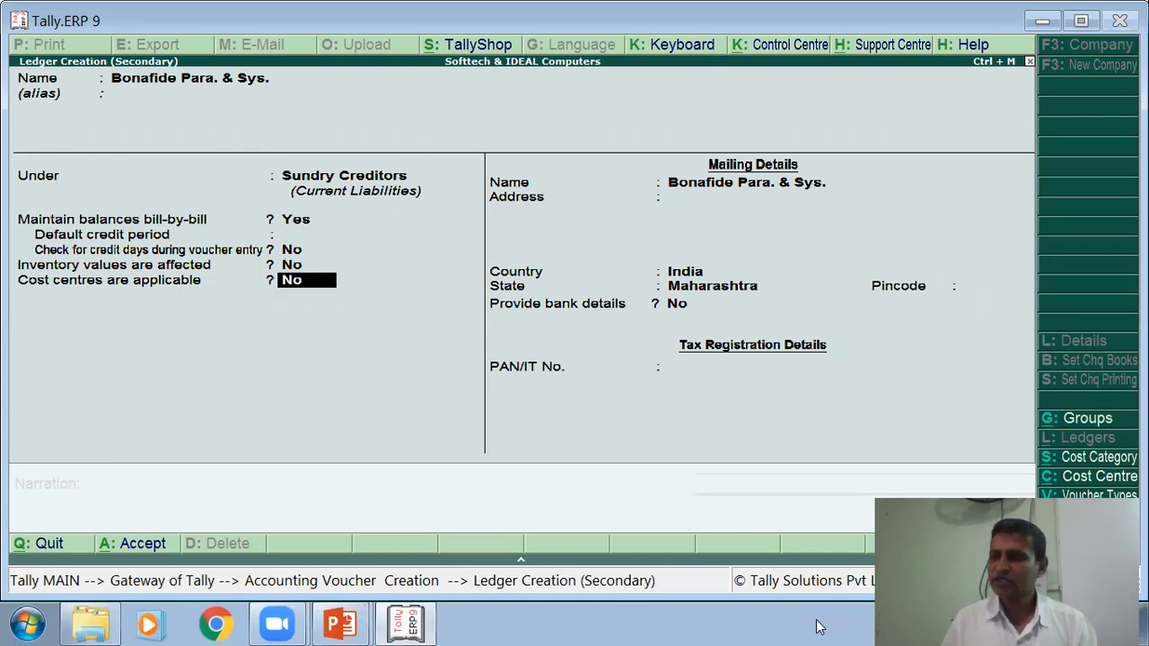
key(Return)
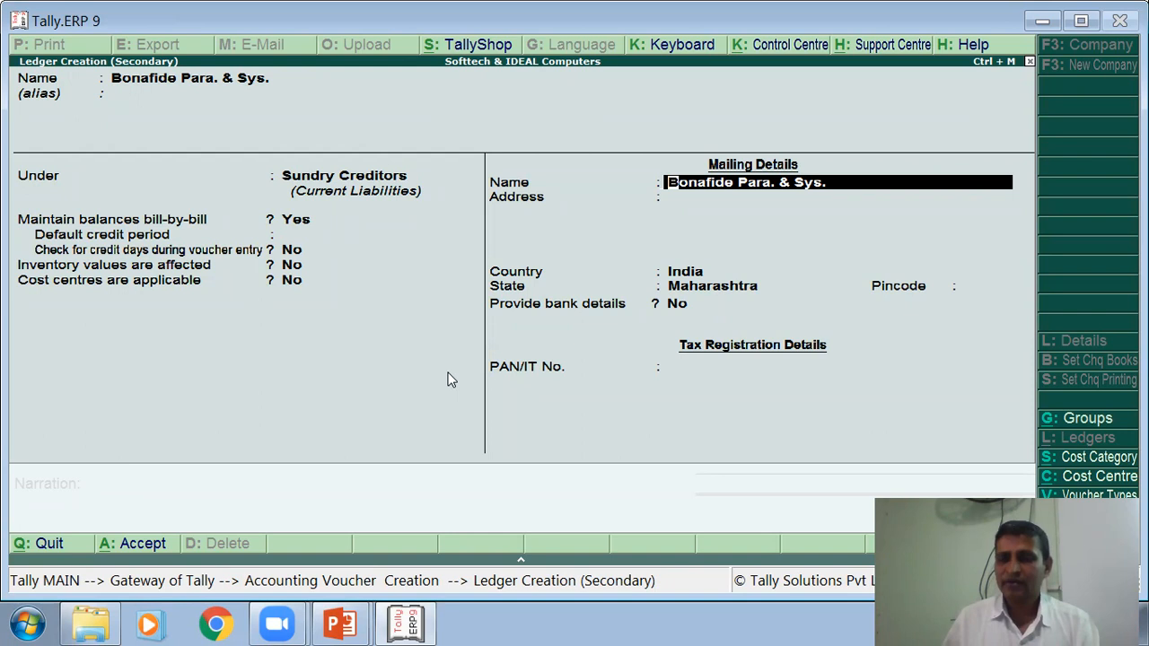
key(Return)
key(Return)
key(Return)
key(Return)
key(Return)
key(Return)
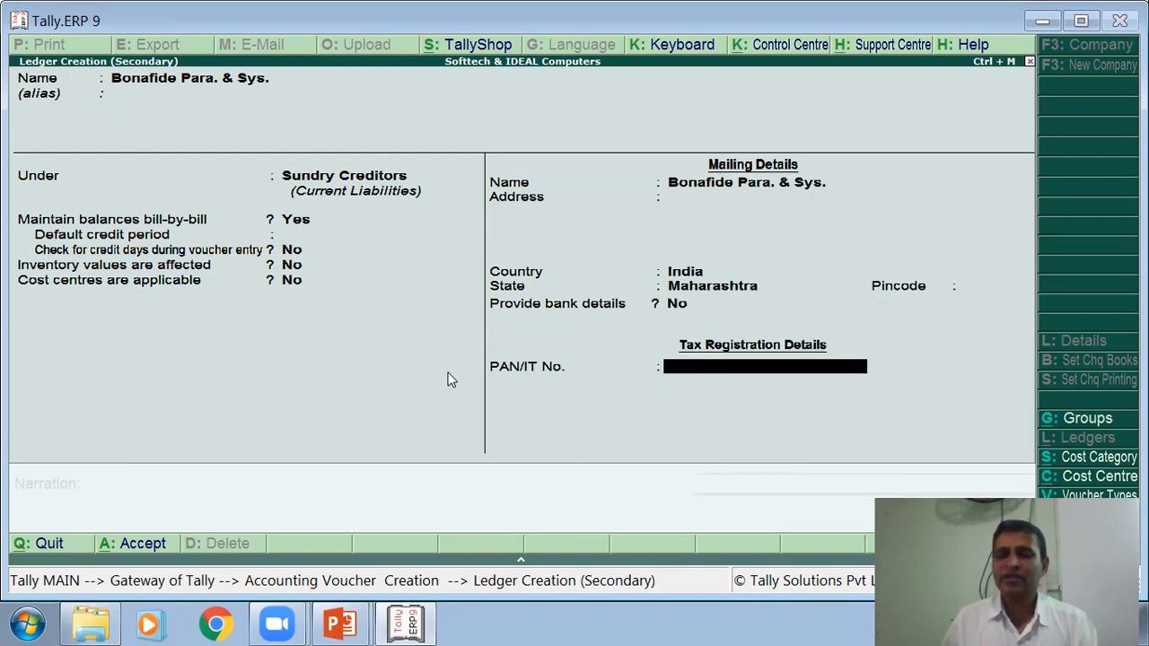
key(Return)
key(Return)
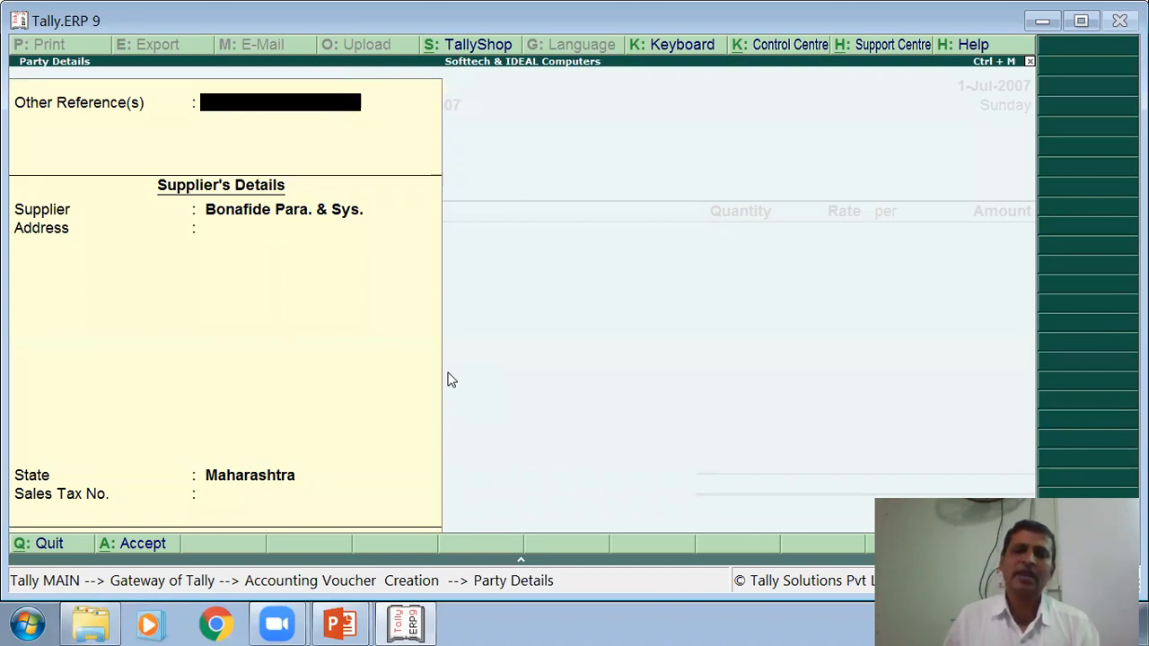
- Accept the purchase voucher's party details with Maharashtra as the state, leaving other references, address and sales tax number blank
key(Return)
key(Return)
key(Return)
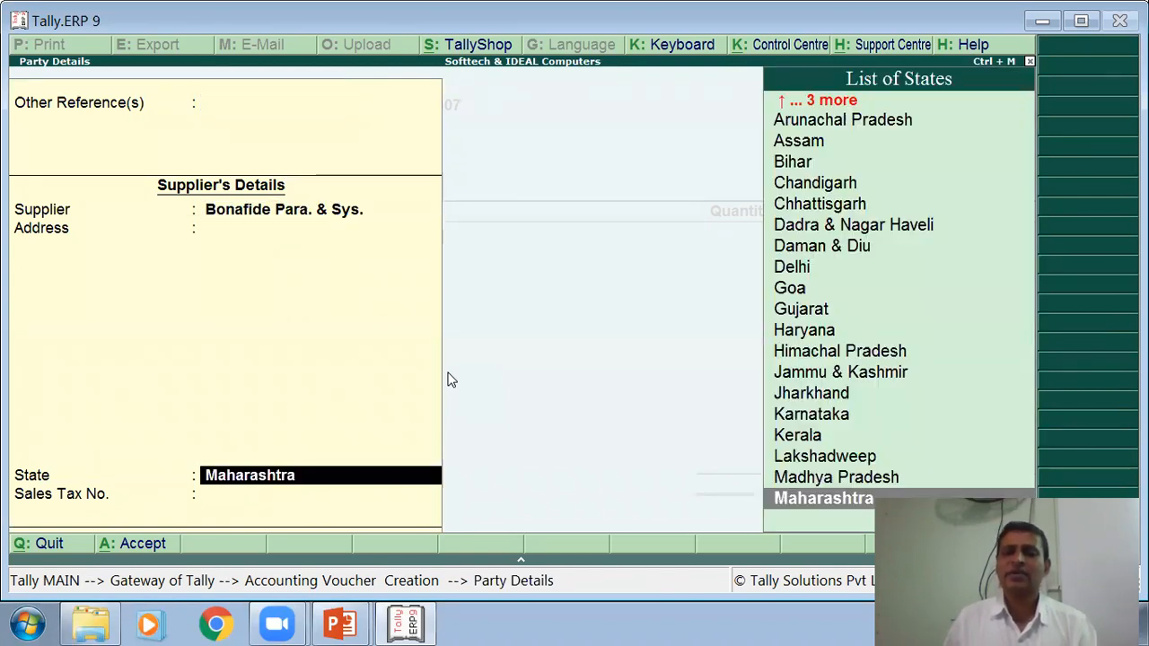
key(Return)
key(Return)
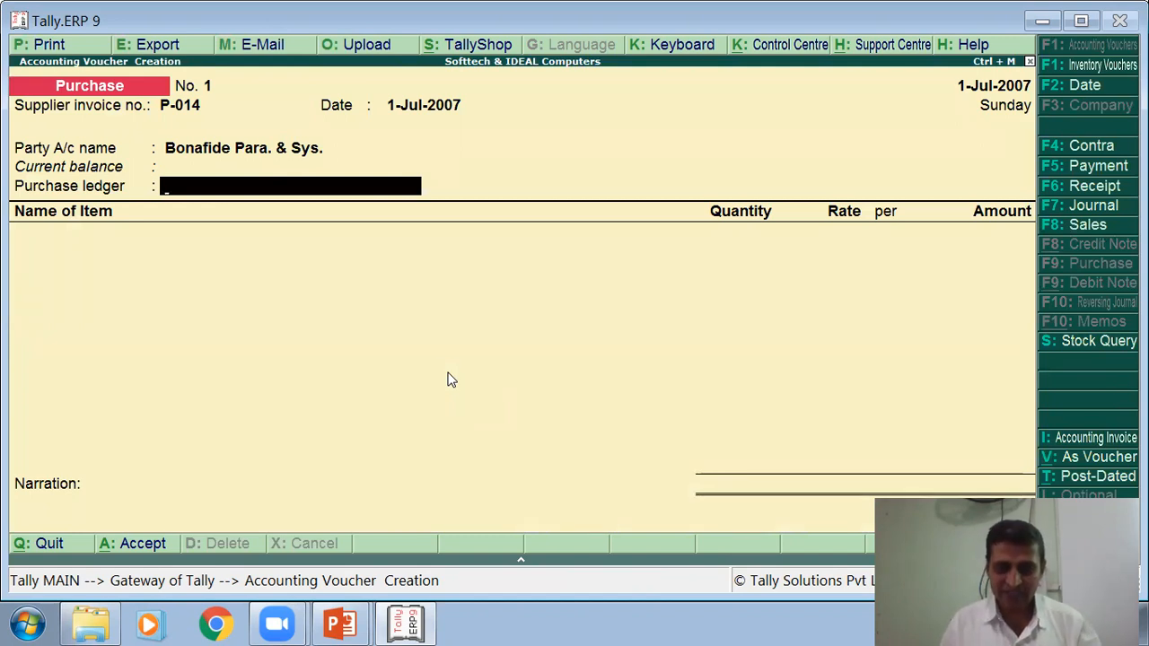
- Create a ledger named Purchase A/c under Purchase Accounts for the voucher's purchase ledger
key(alt+c)
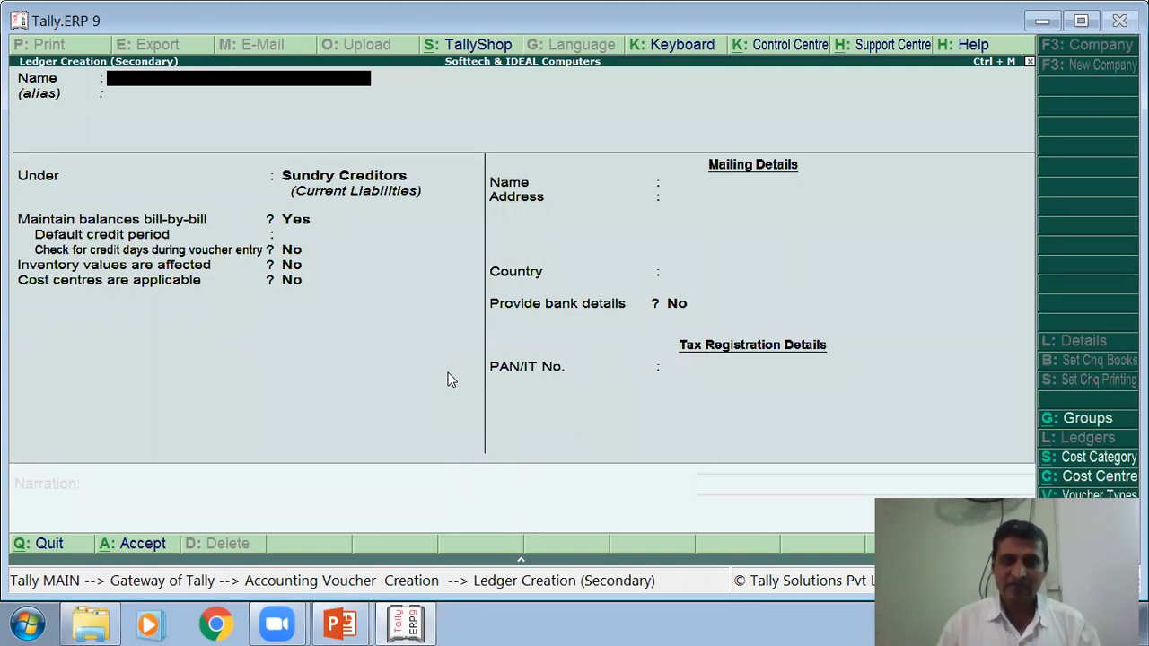
text(Purchase A/c)
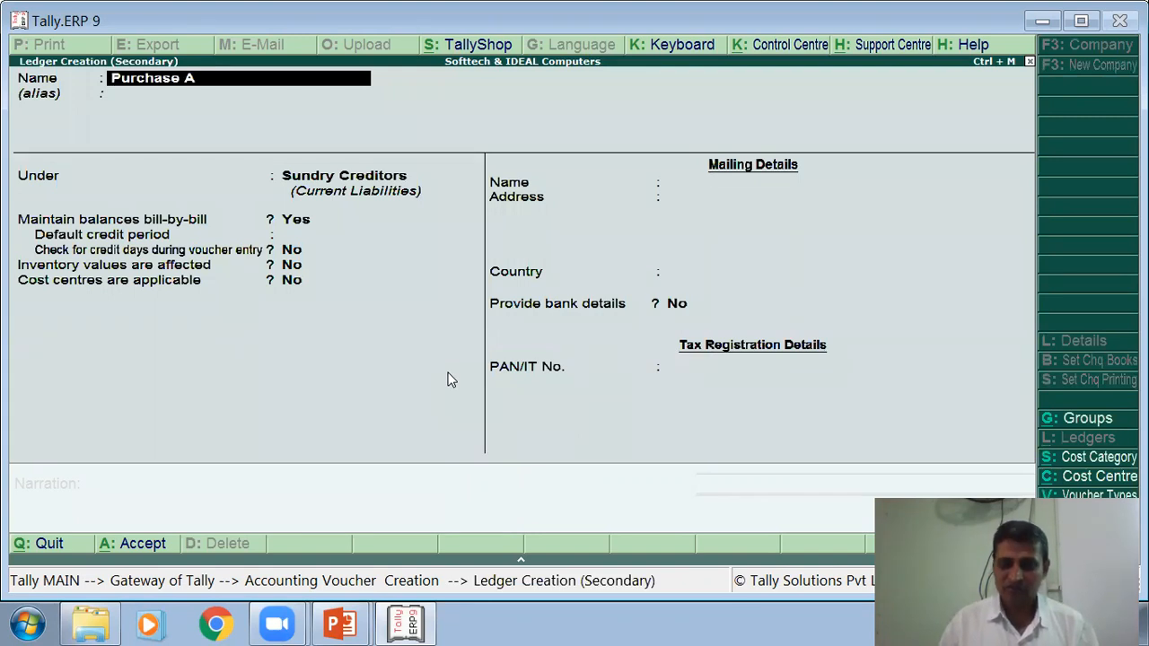
key(Return)
key(Return)
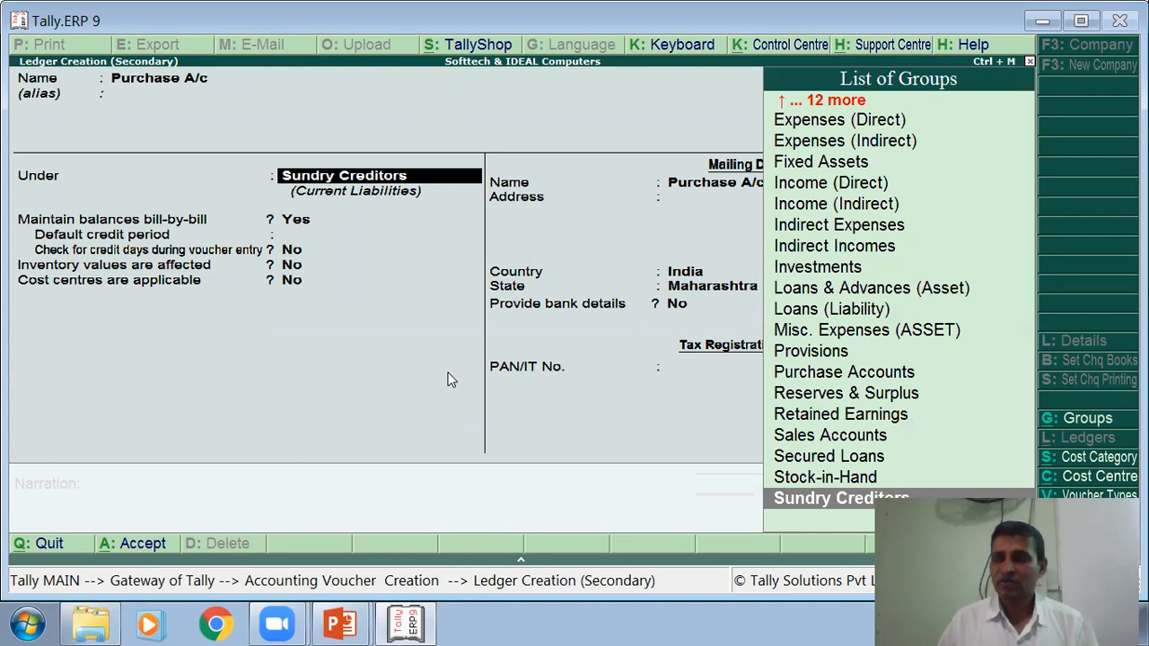
text(P)
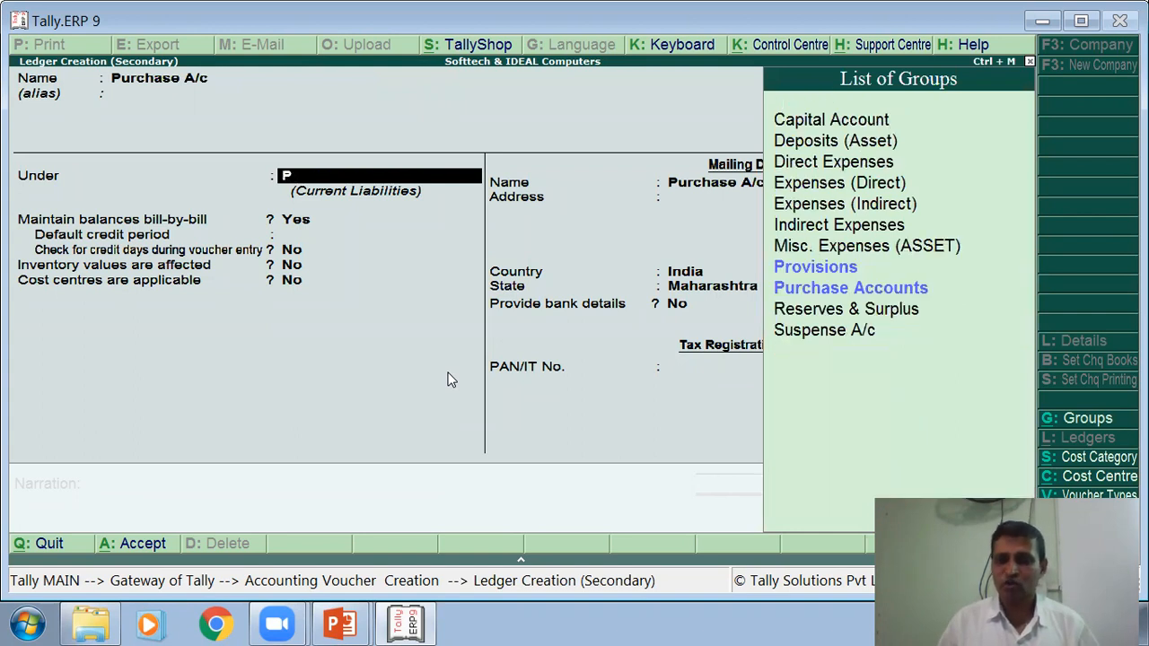
text(u)
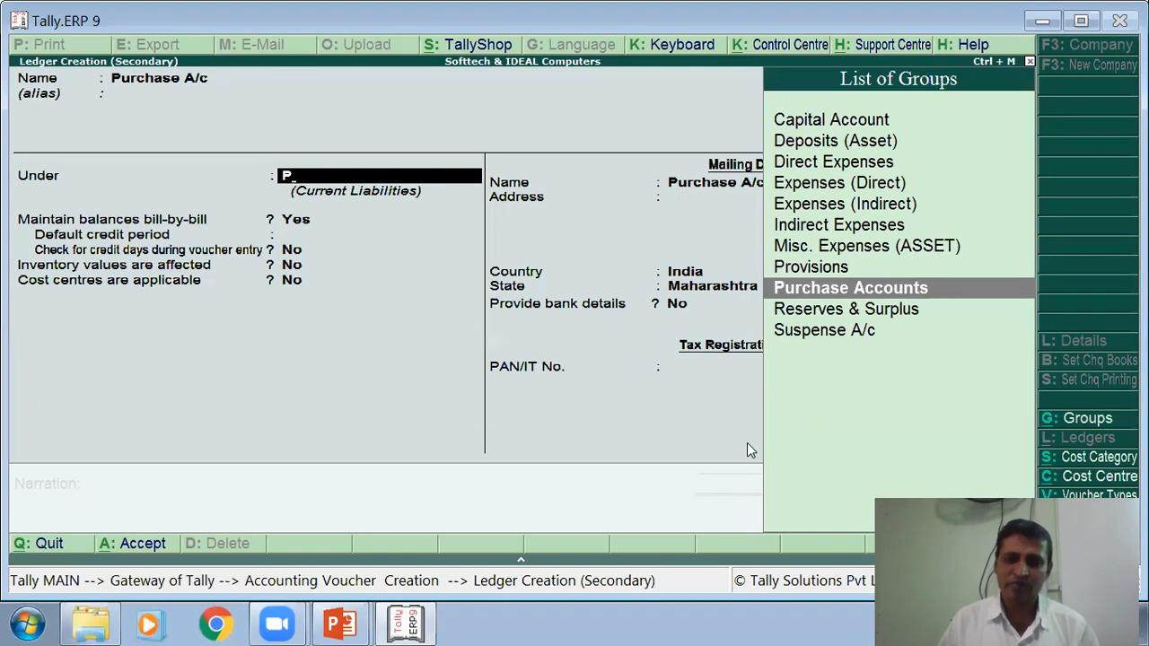
key(Return)
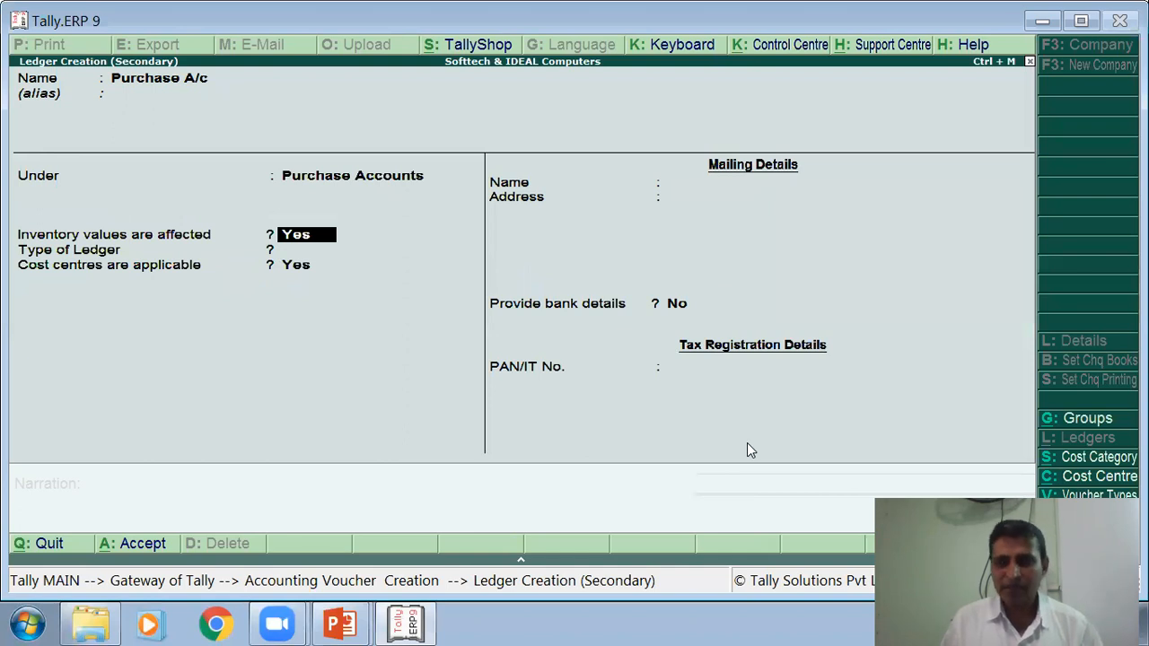
- Keep inventory values affected and ledger type Not Applicable, set cost centres applicable to No, omit bank details, and save the ledger
key(Return)
key(Return)
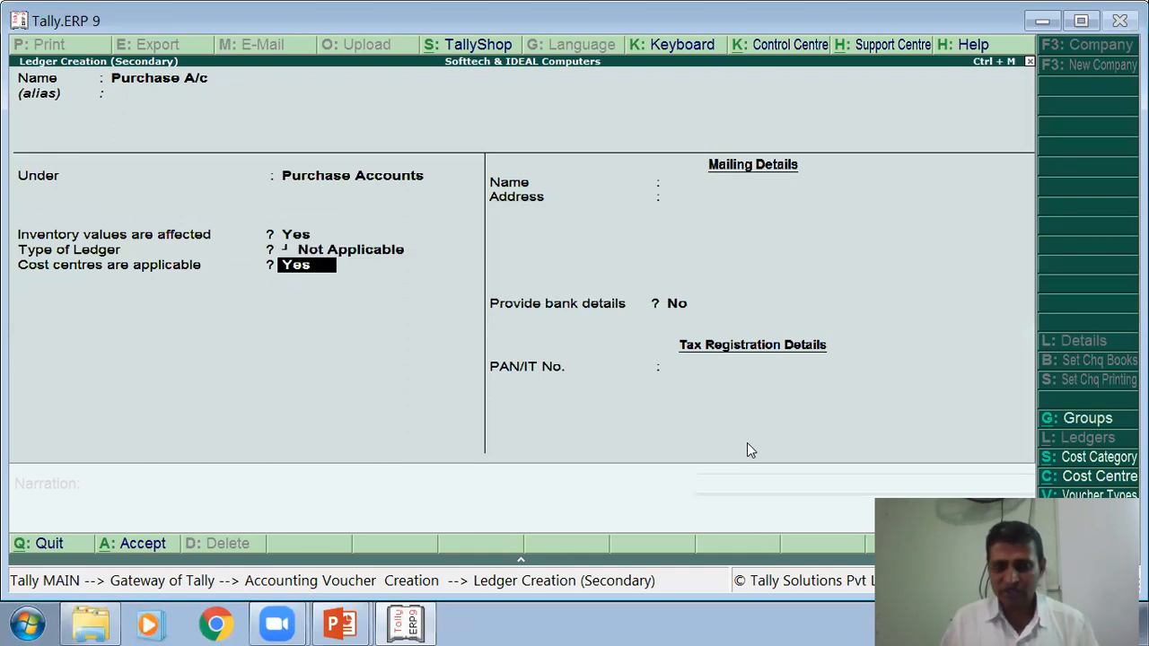
text(n)
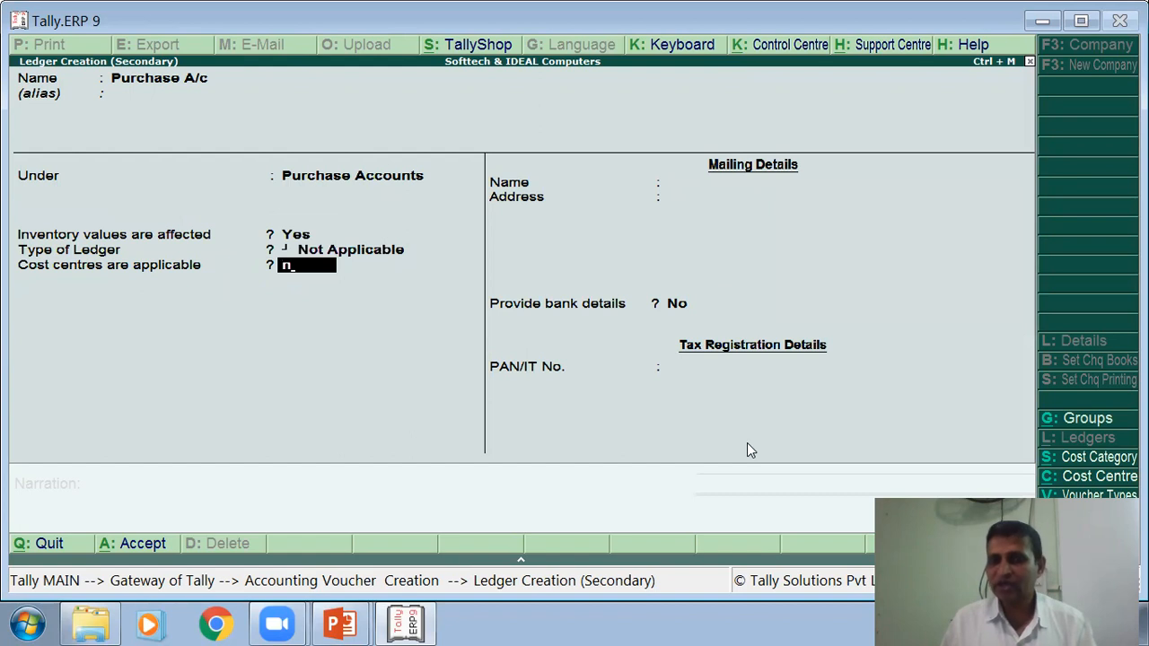
key(Return)
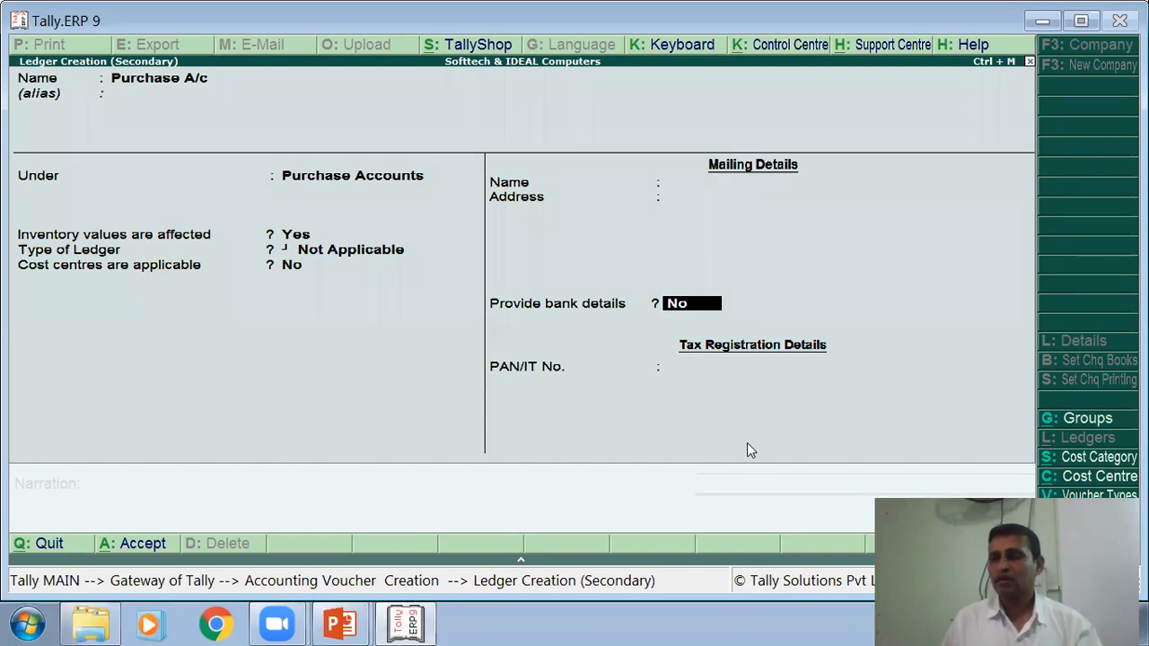
key(Return)
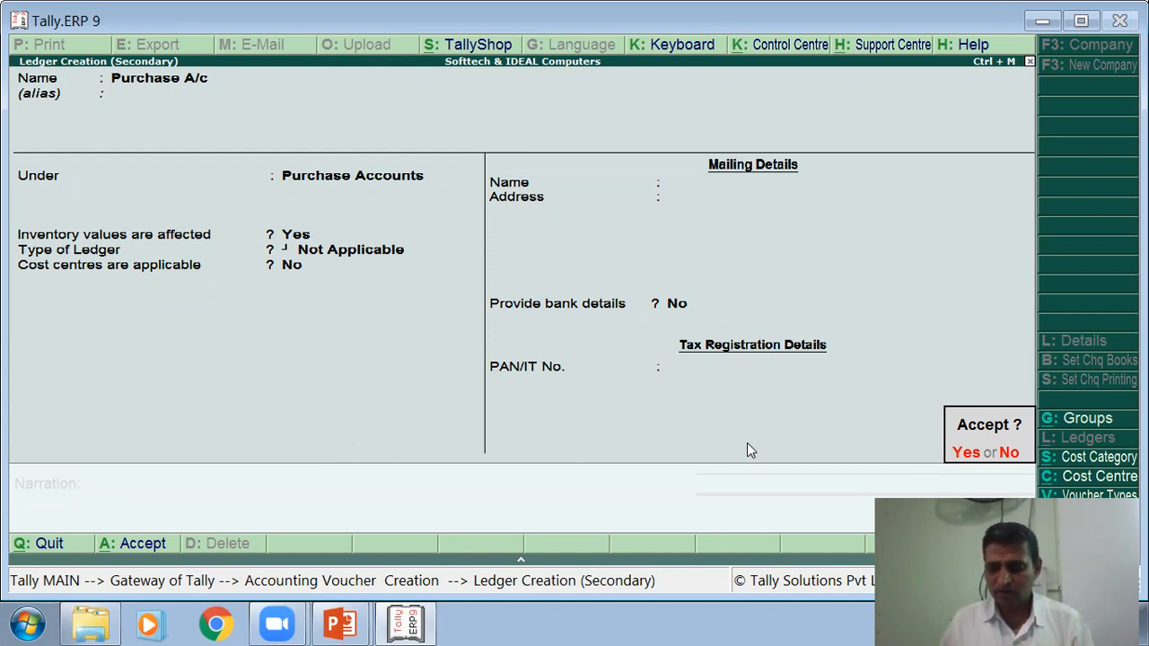
key(Return)
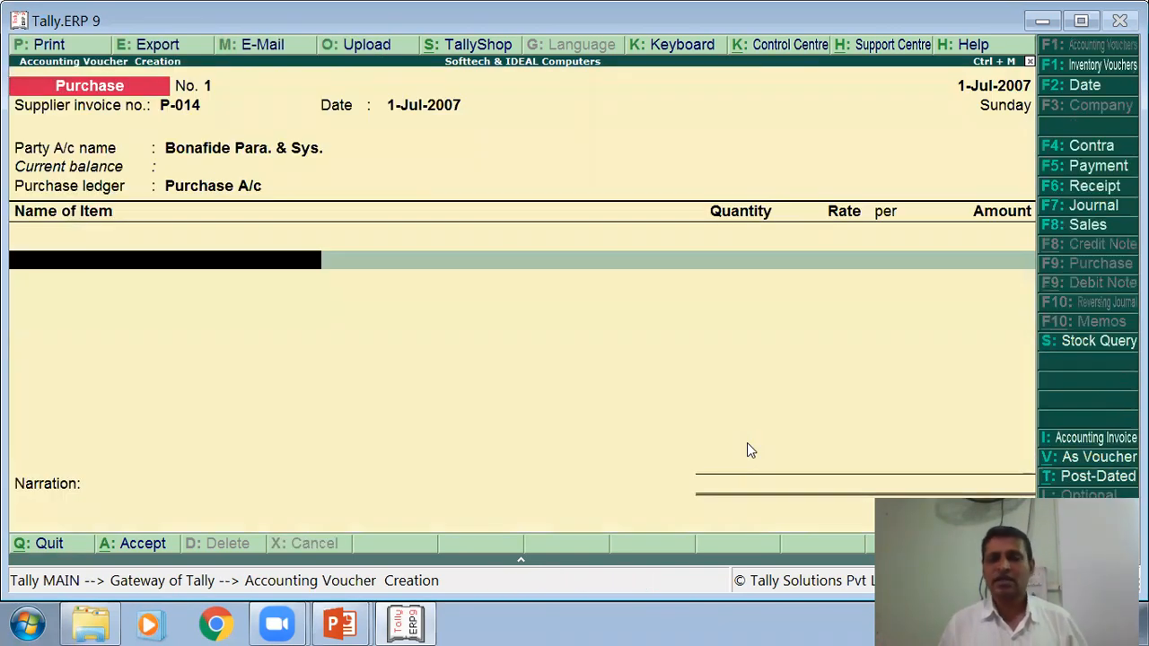
- Check the items on the slide, return to Tally.ERP 9, and enter Processor with quantity 50 Nos. at rate 5,100
key(alt+Tab)
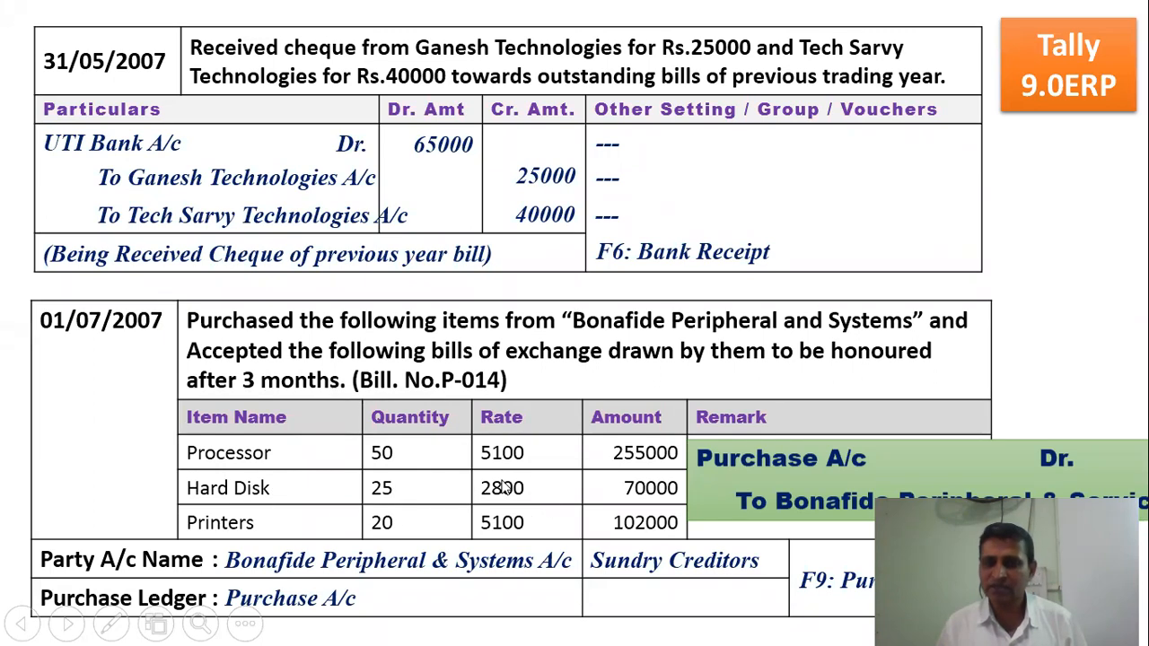
key(alt+Tab)
text(P)
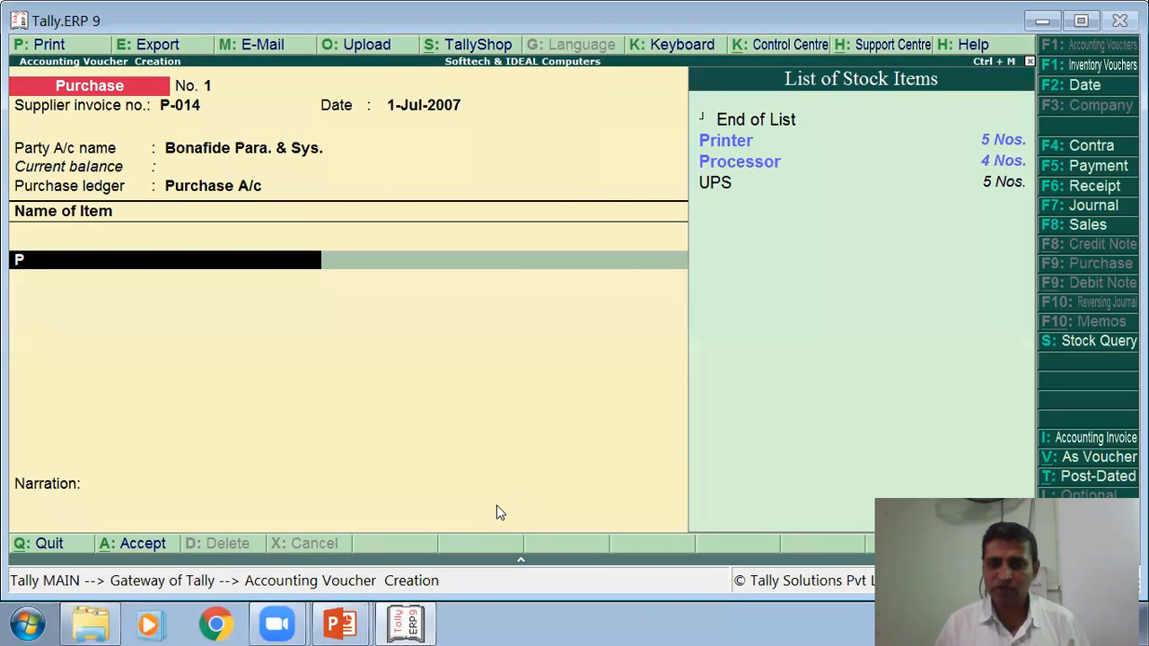
click(754, 162)
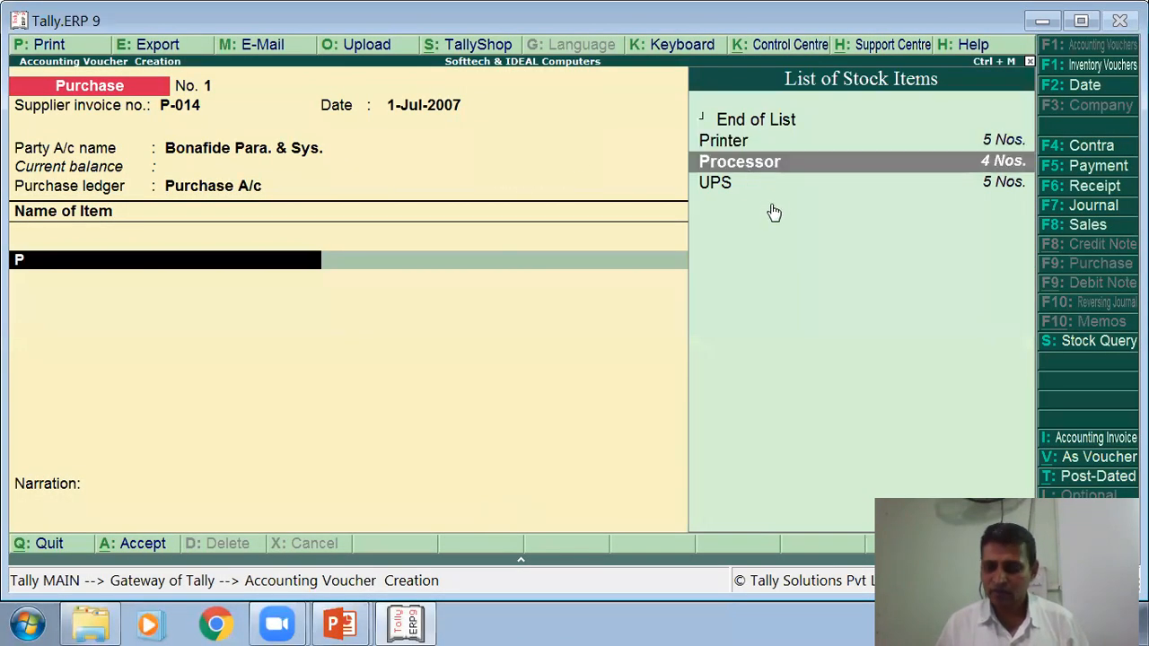
key(Return)
text(50)
key(Return)
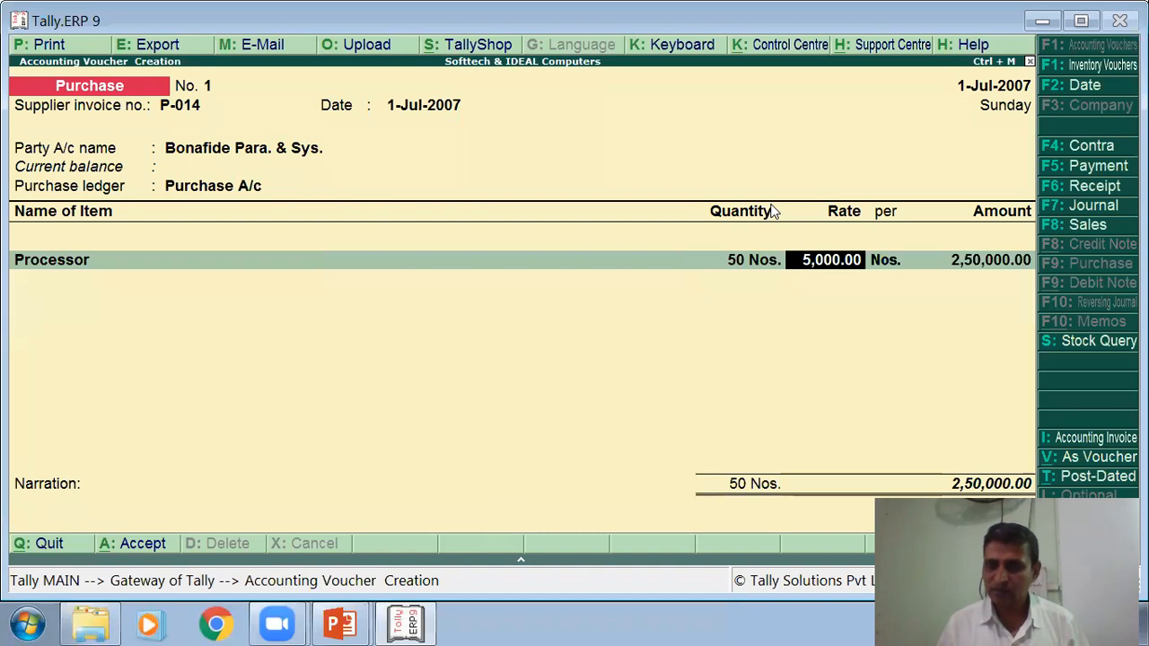
text(5,100)
key(Return)
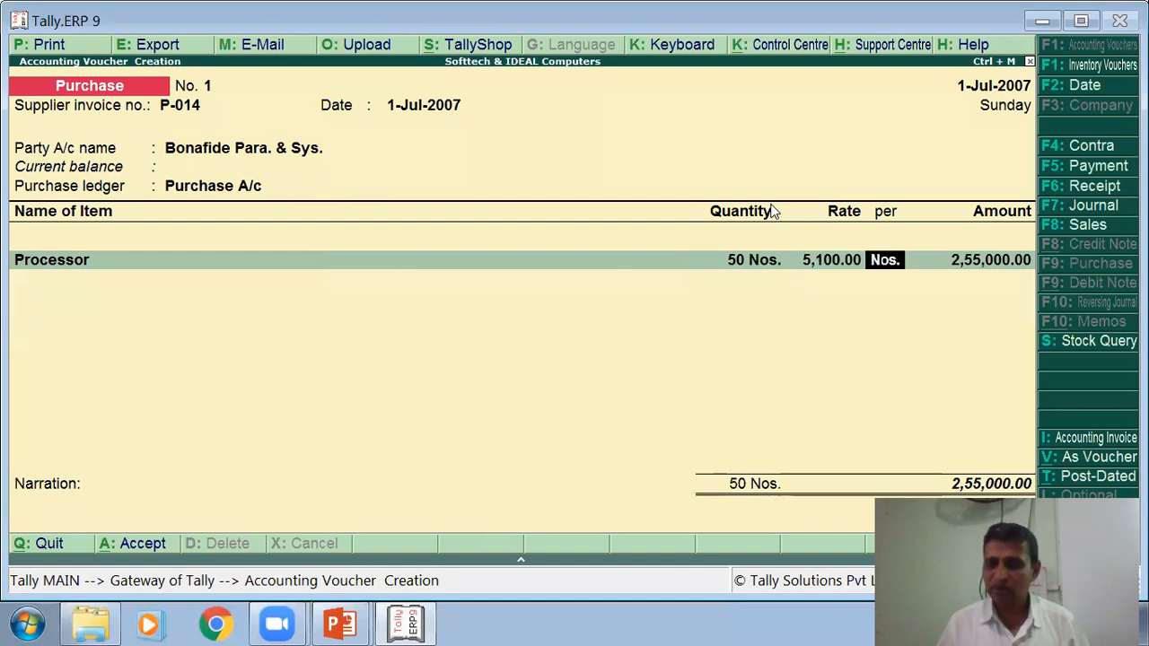
key(Return)
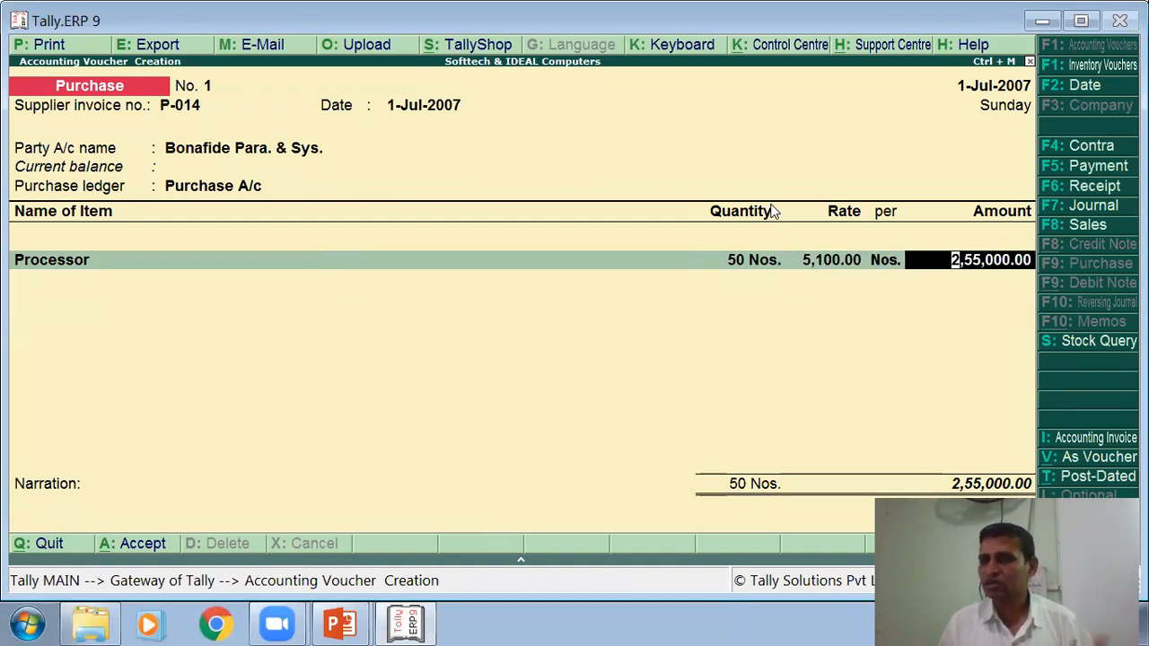
key(Return)
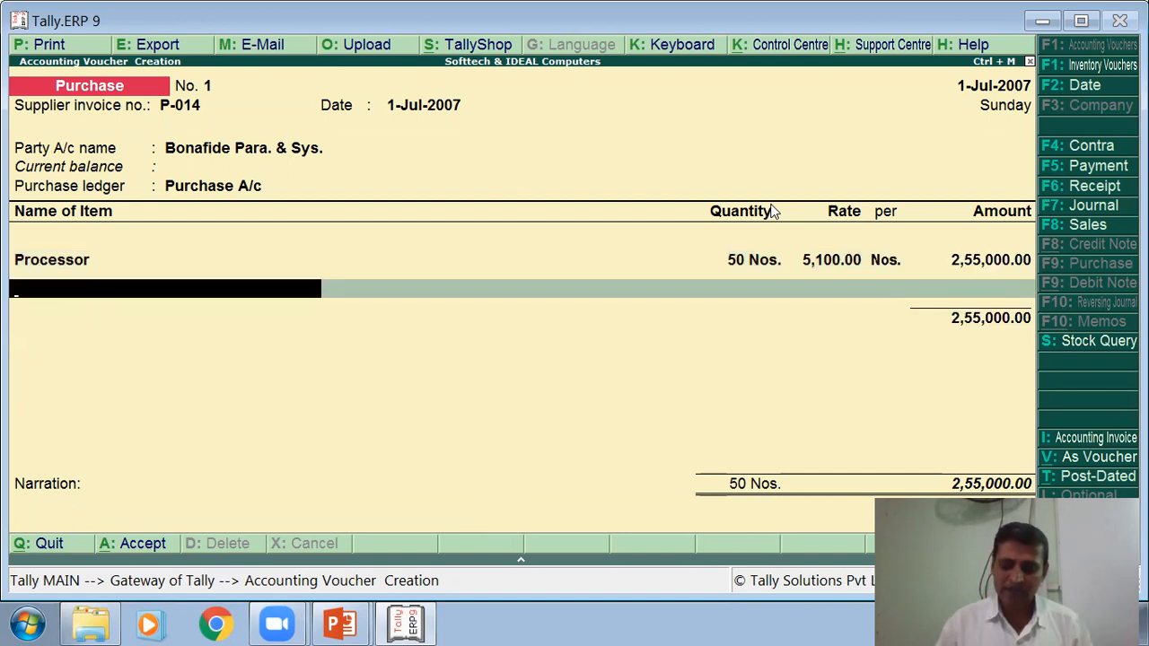
- Add Hard Disk as the second purchase item with quantity 25 Nos. at rate 2,800
text(H)
key(Return)
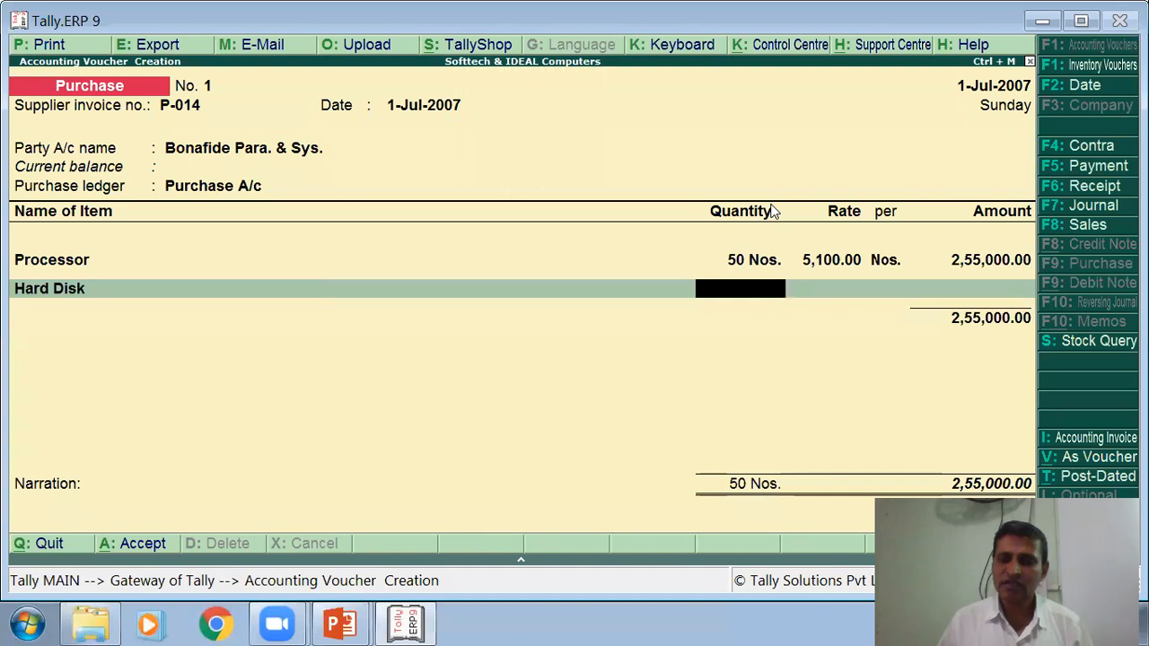
text(25)
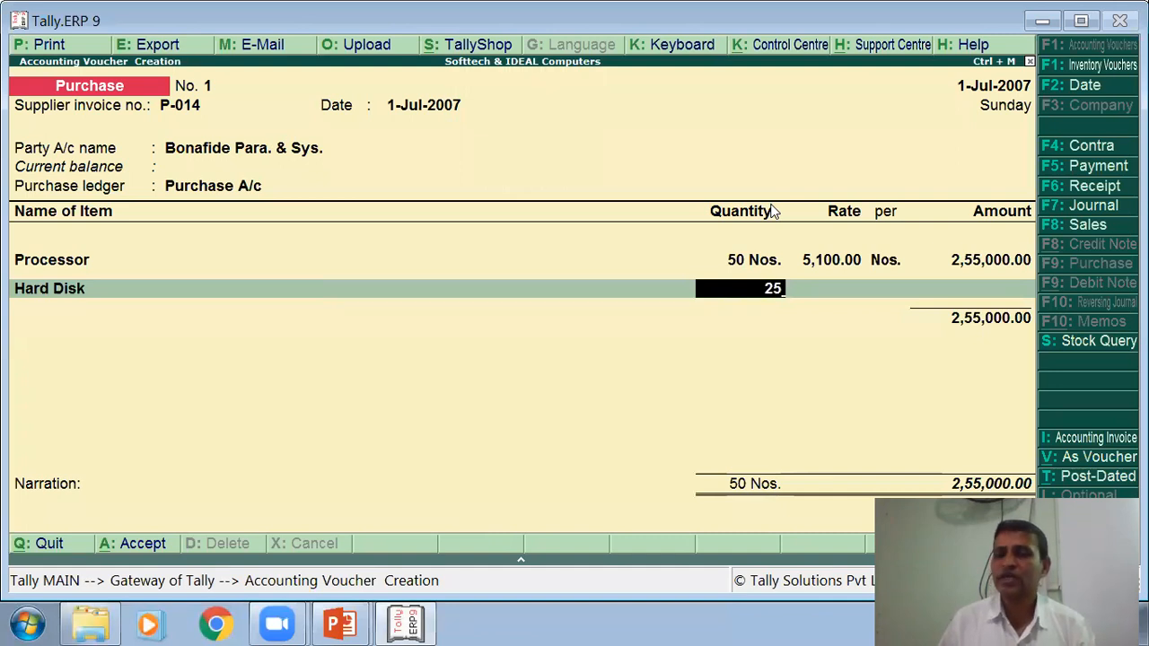
key(Return)
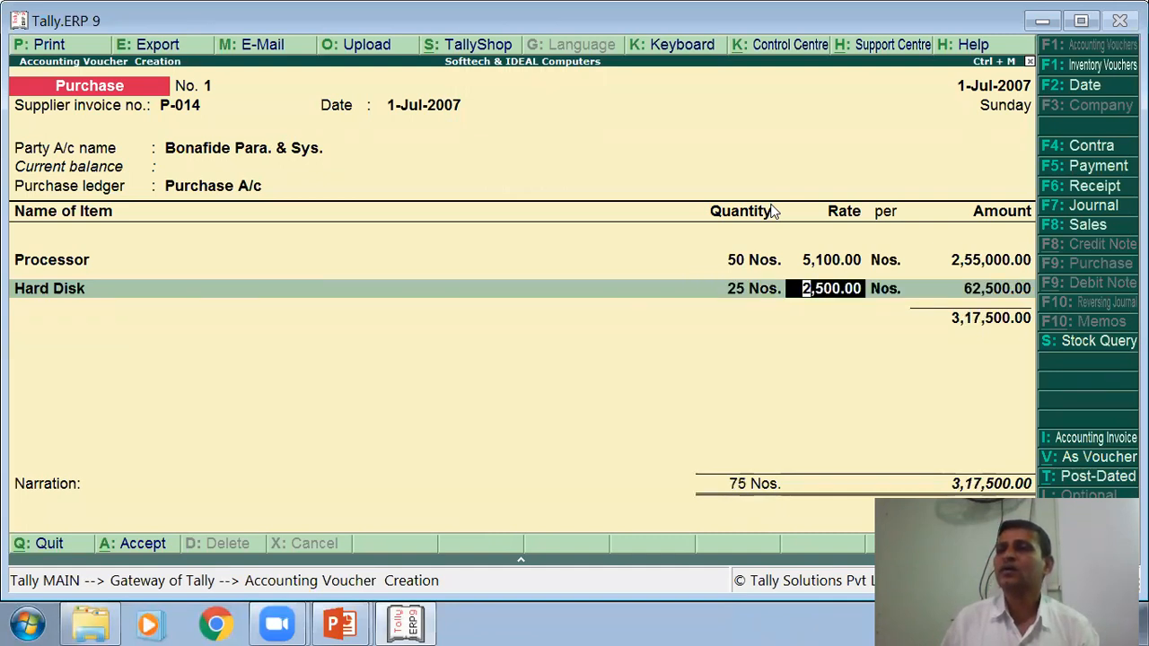
text(2800)
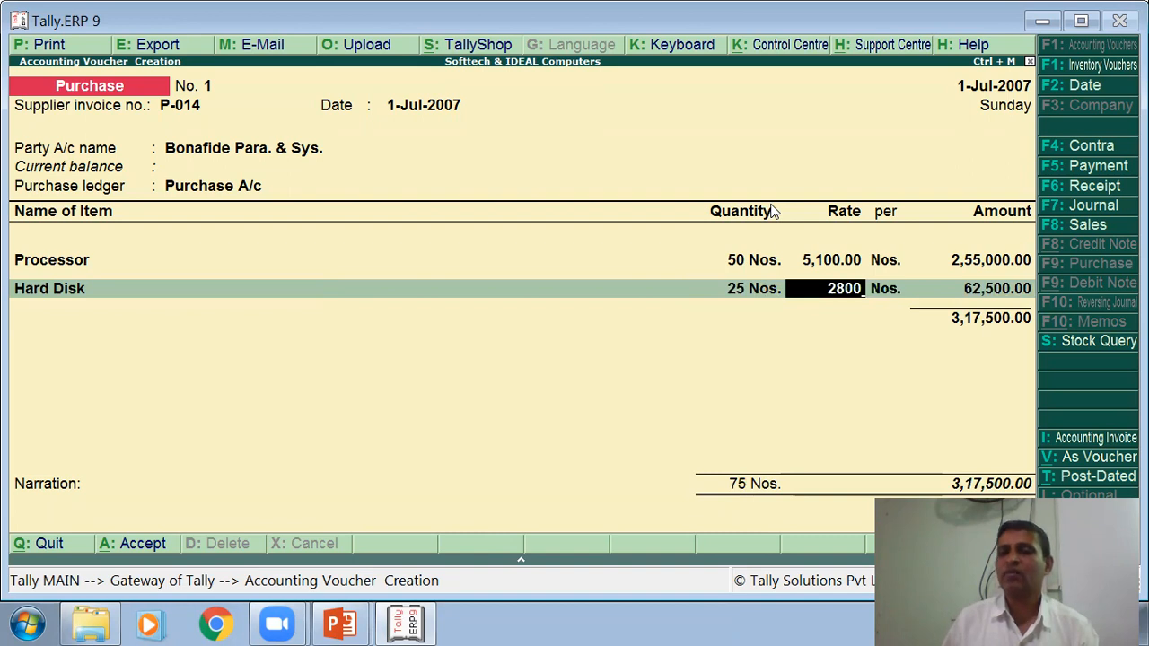
key(Return)
key(Return)
key(Return)
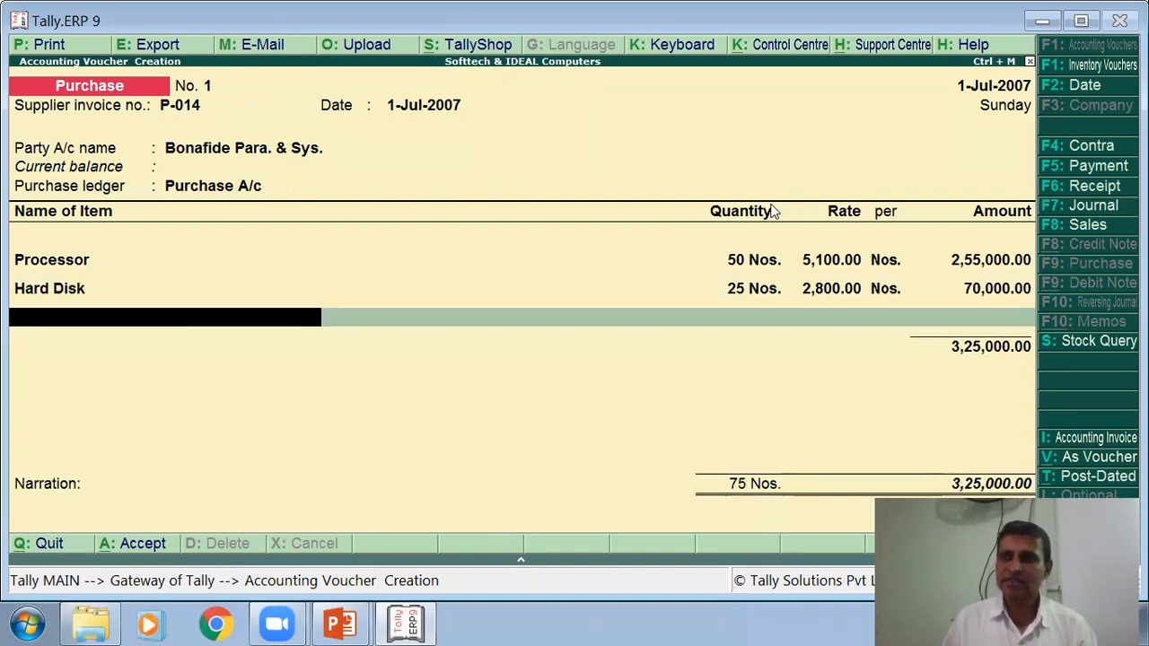
- Add Printer as the third purchase item with quantity 20 Nos. at rate 5,100
text(P)
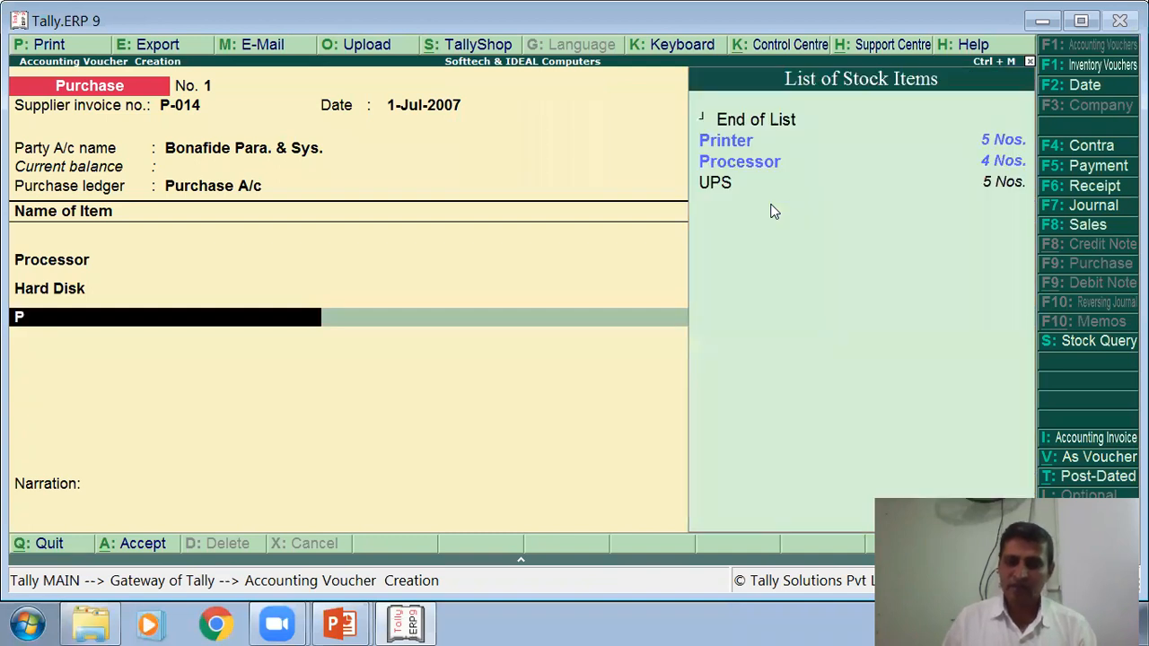
key(Return)
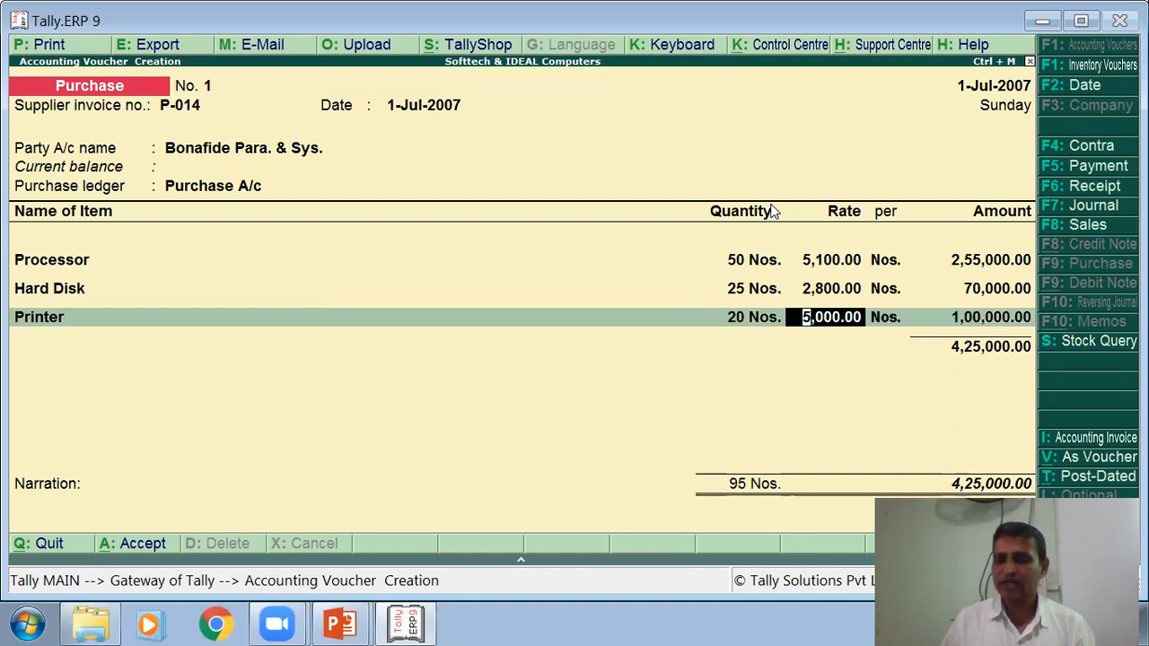
text(5100)
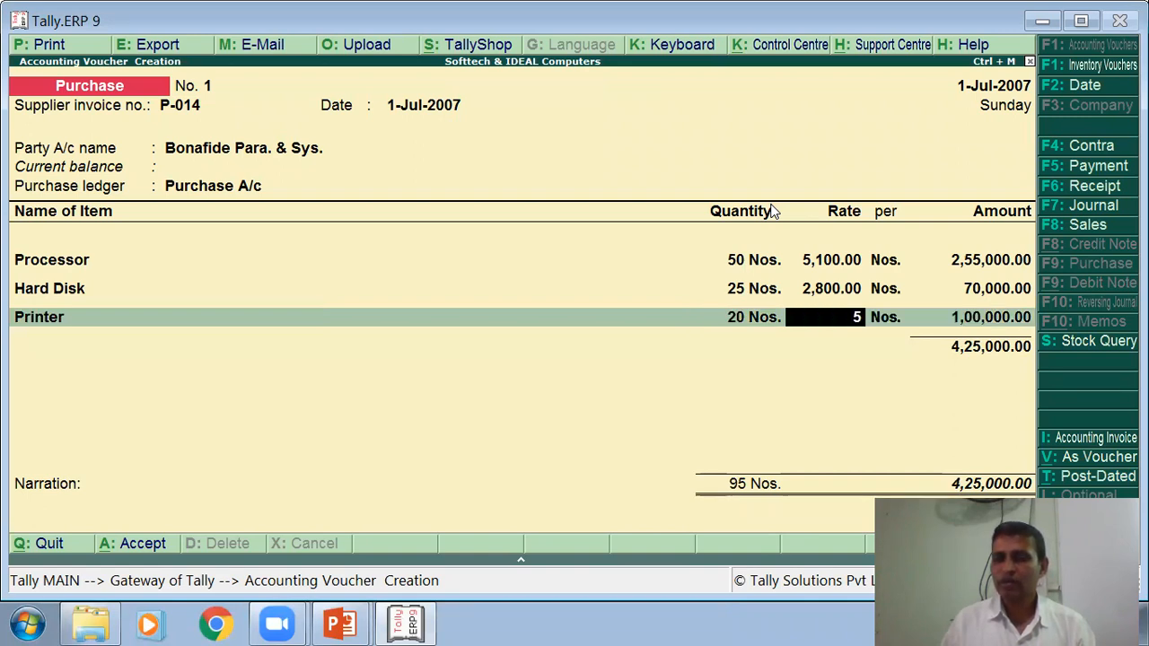
key(Return)
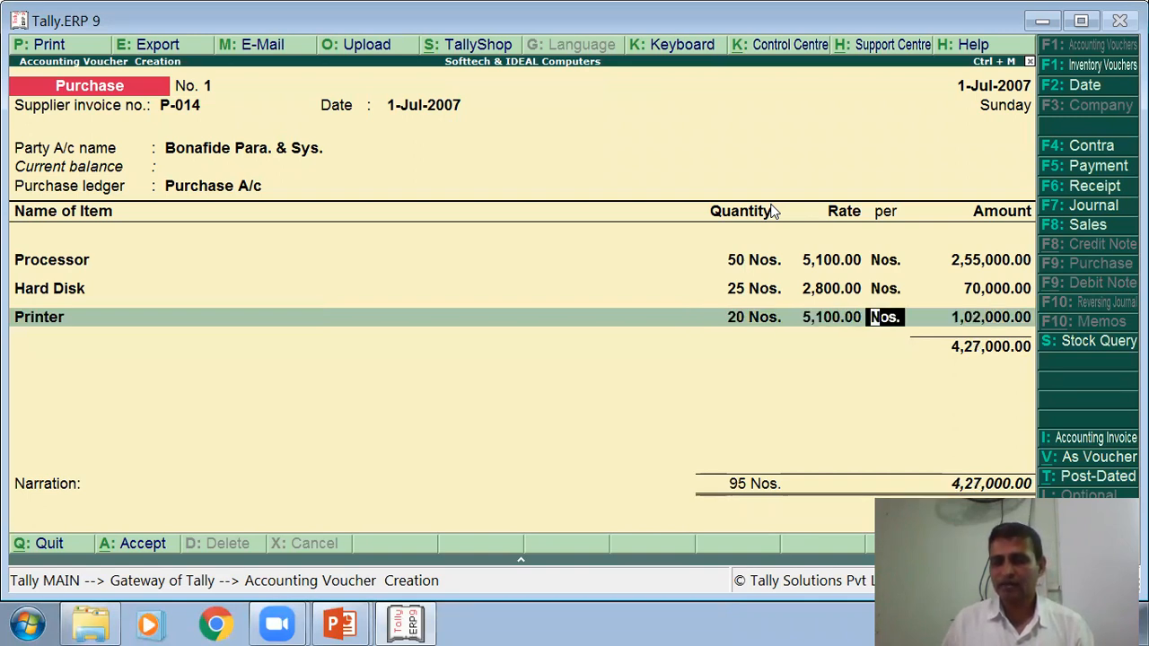
key(Return)
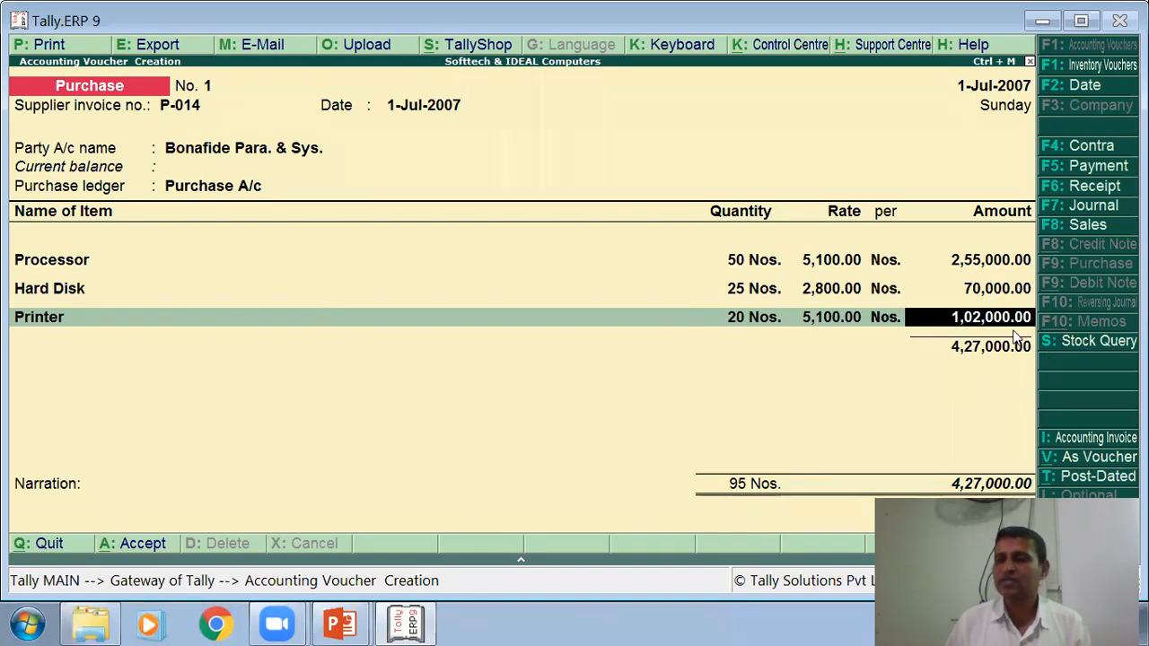
key(Return)
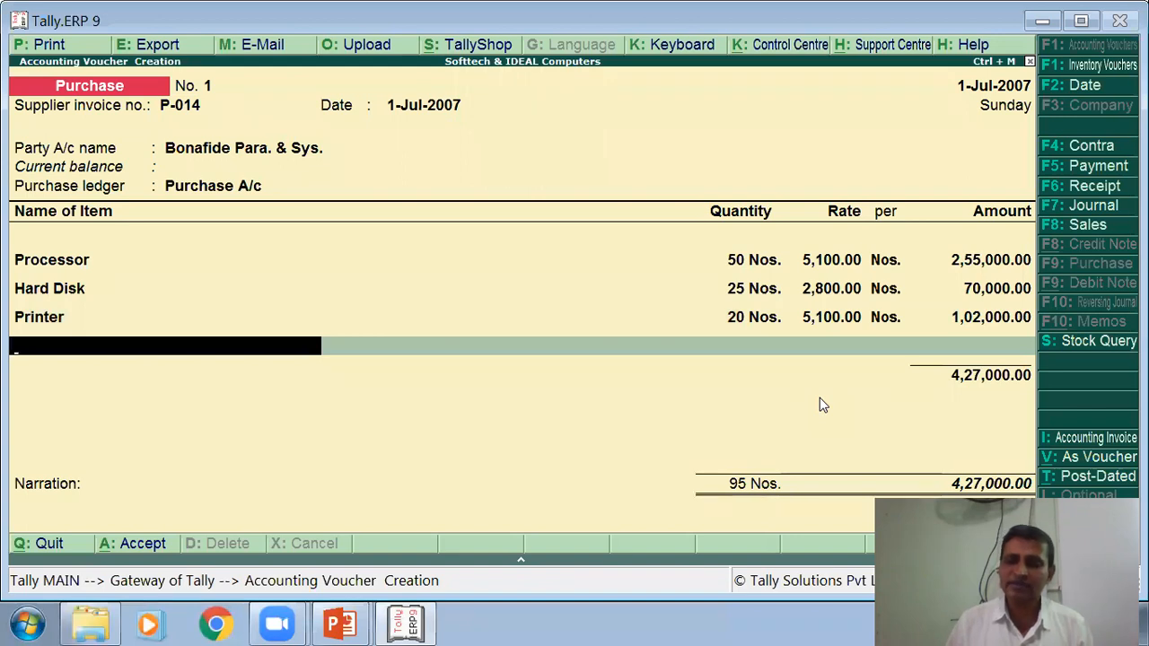
- End the item list and keep New Ref with the name P-014 in the supplier's bill-wise details
key(Return)
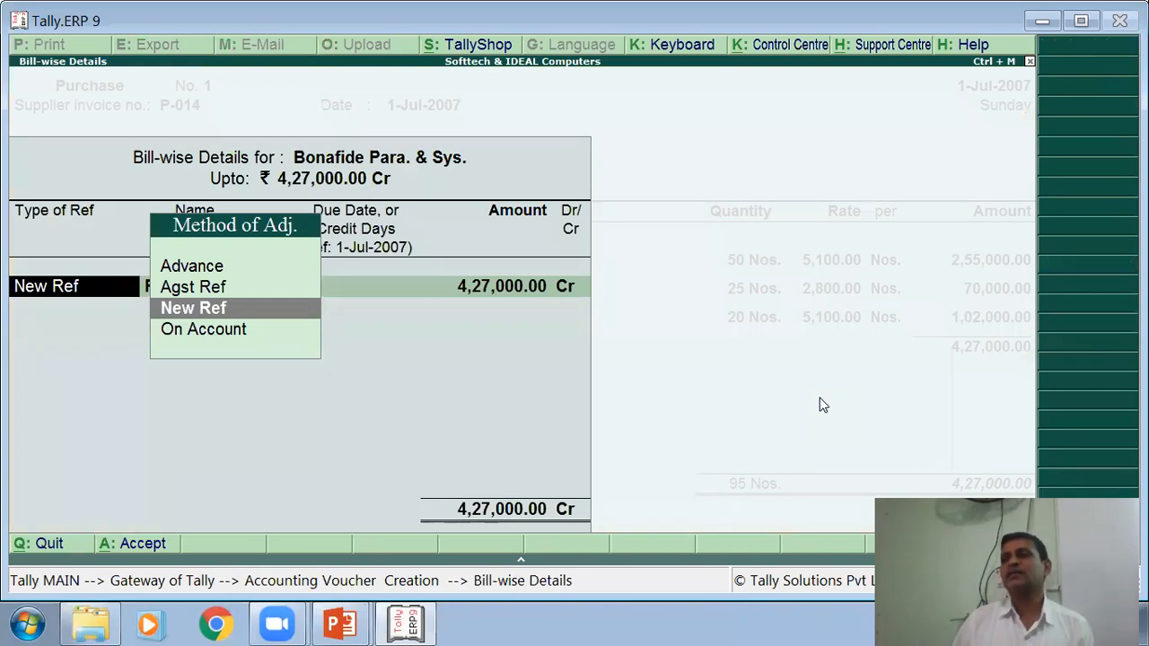
key(Return)
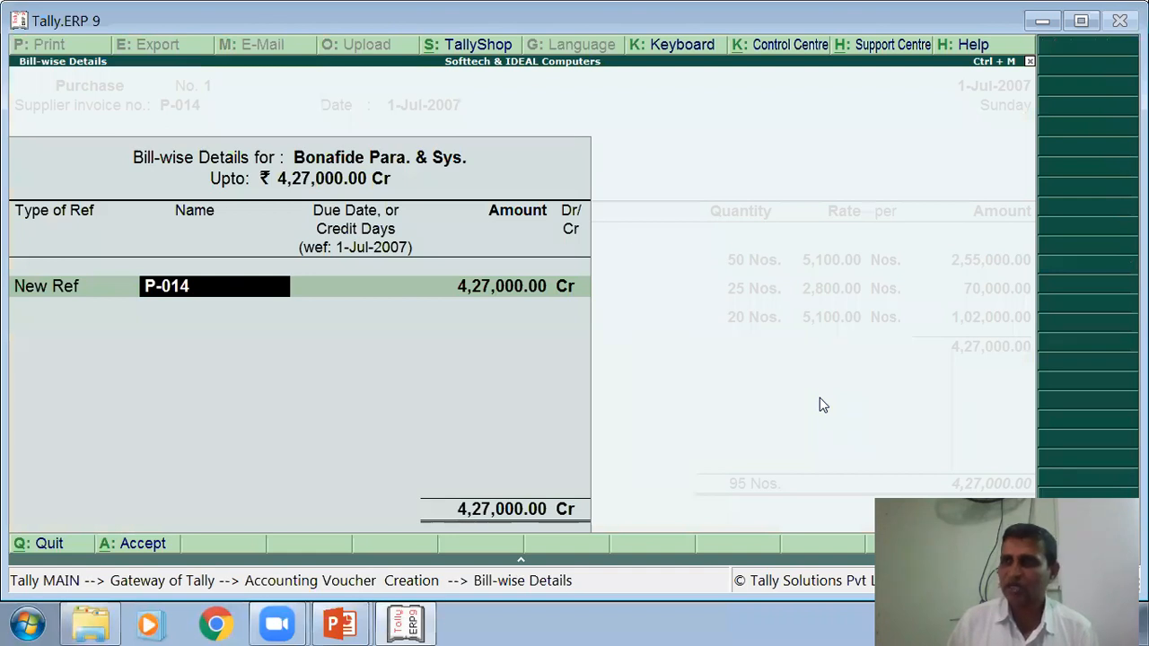
key(Return)
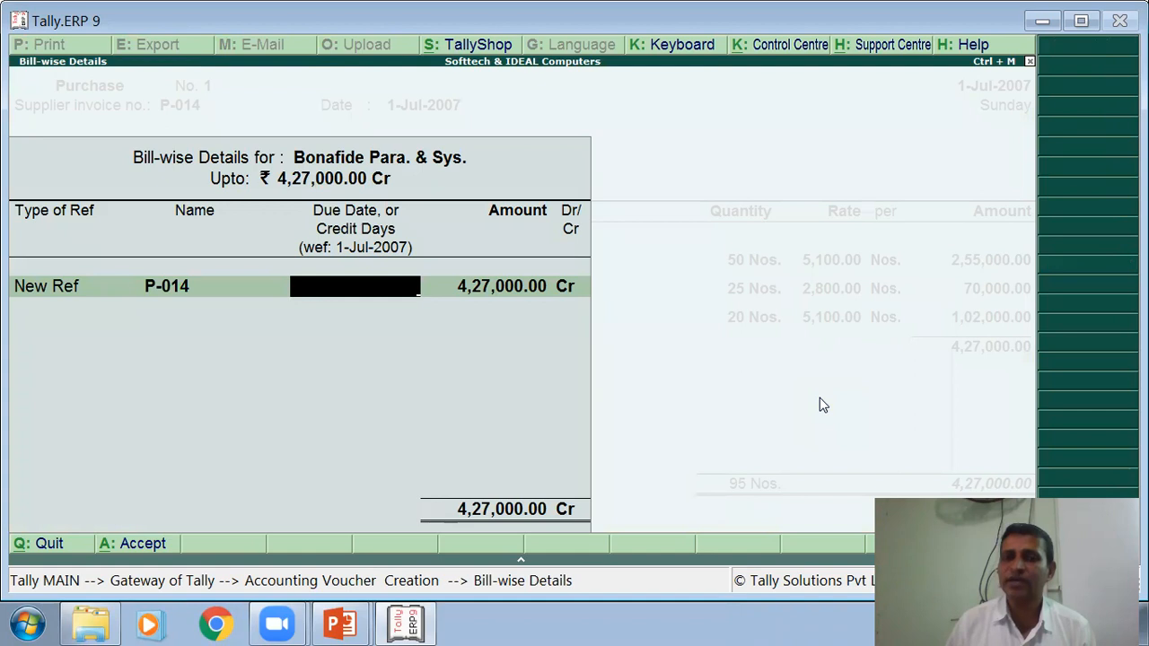
text(3)
key(BackSpace)
text(m===)
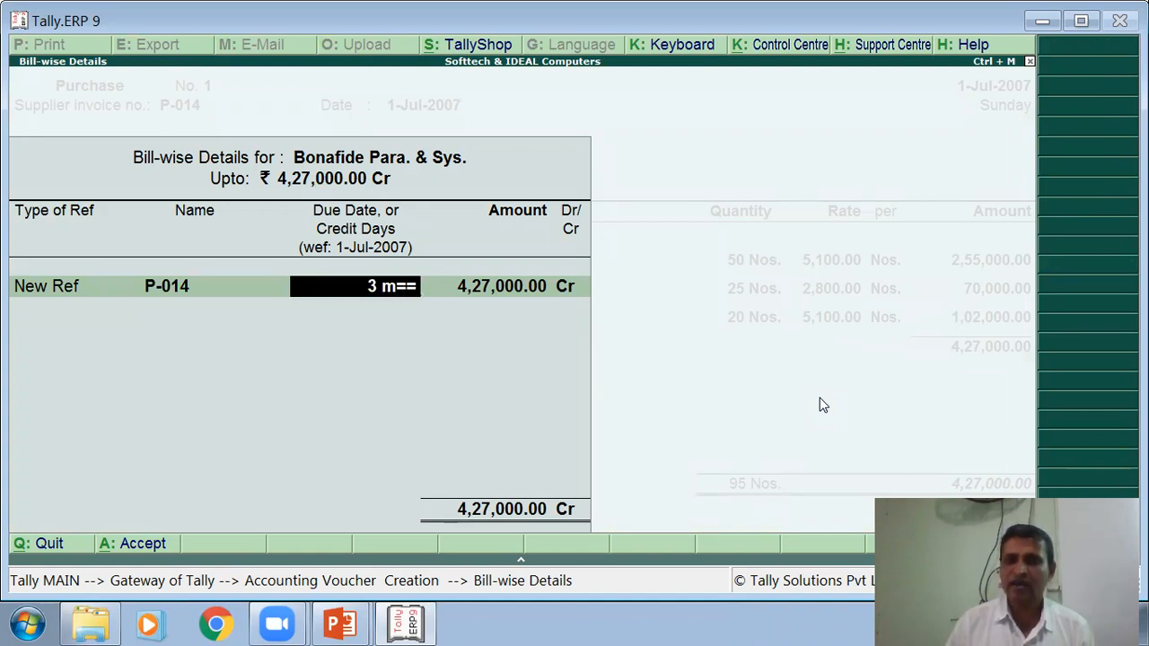
key(BackSpace)
key(BackSpace)
key(BackSpace)
key(BackSpace)
key(BackSpace)
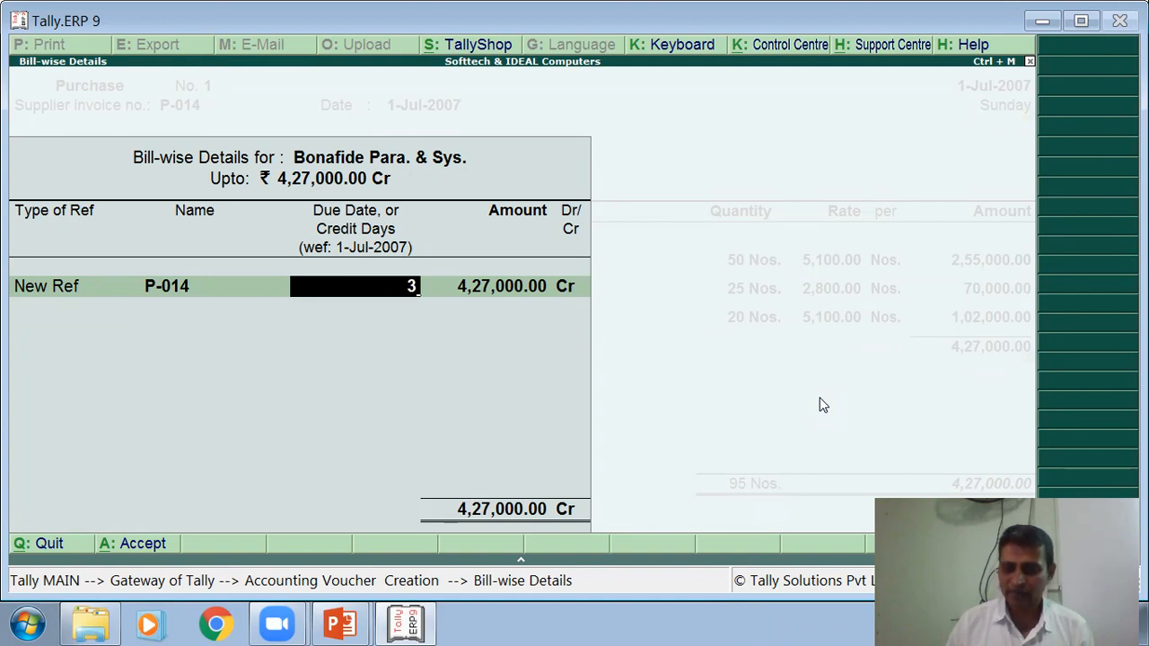
key(BackSpace)
- Set the P-014 bill's credit period to 90 days for the full amount and save the purchase voucher without a narration
text(90)
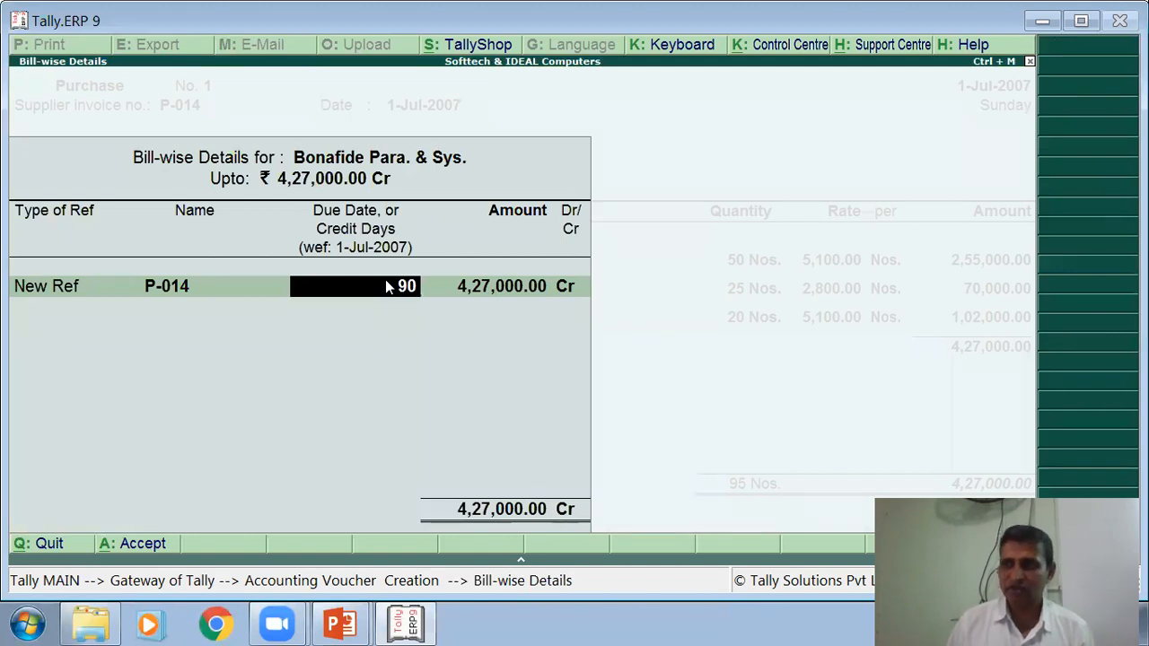
key(Return)
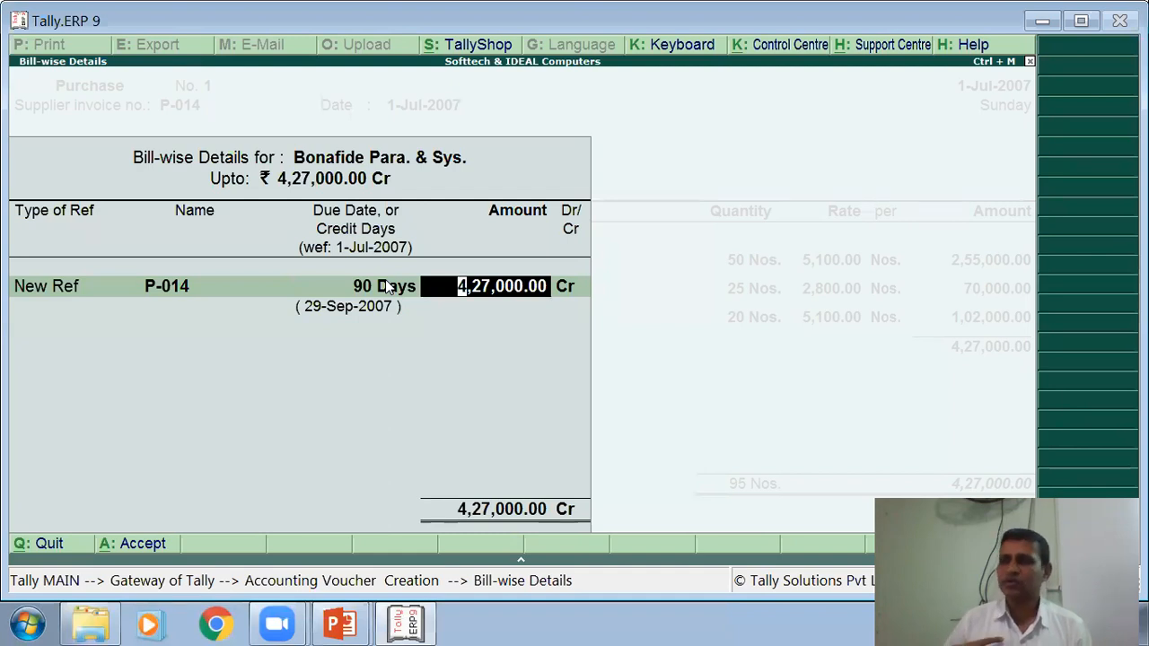
key(Return)
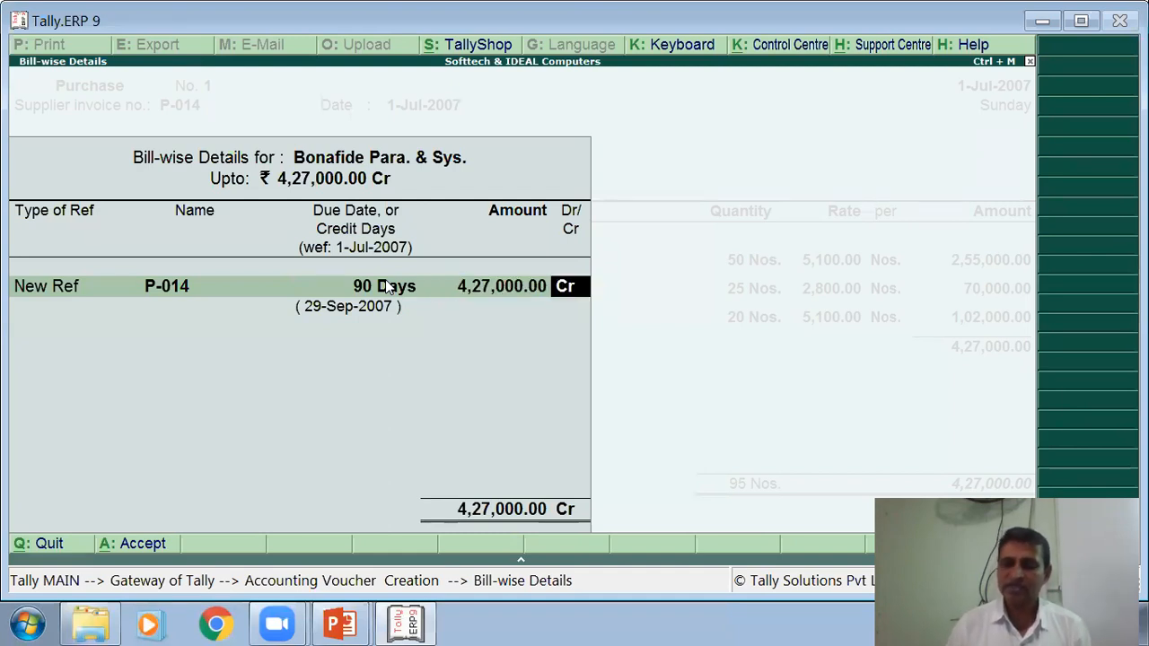
key(Return)
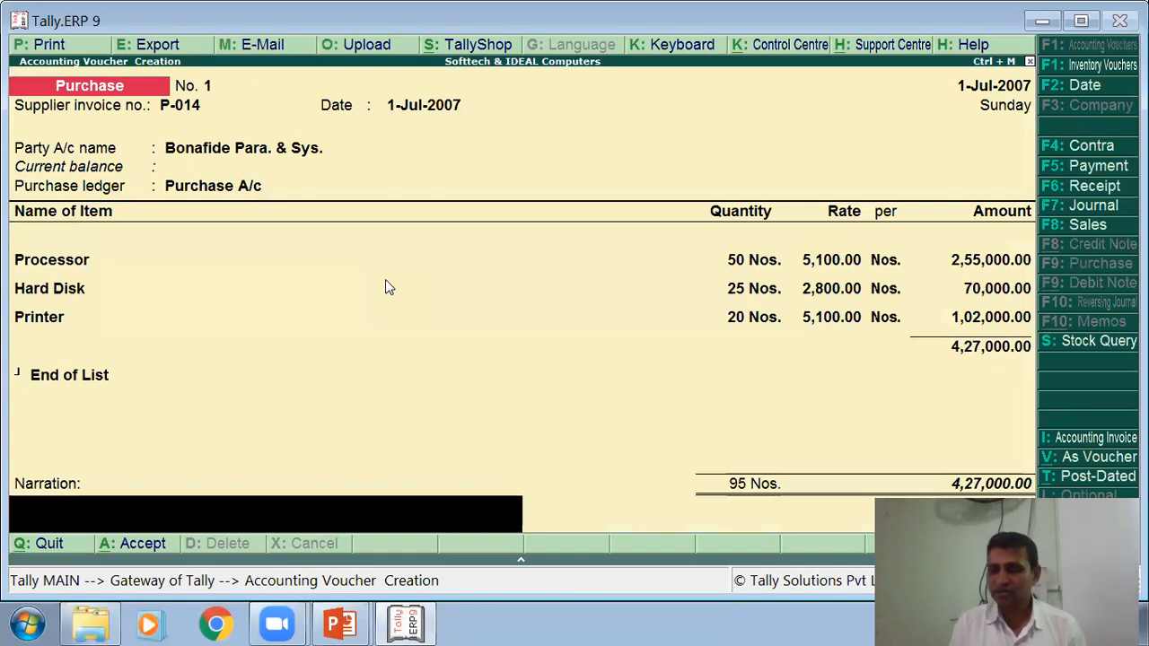
key(Return)
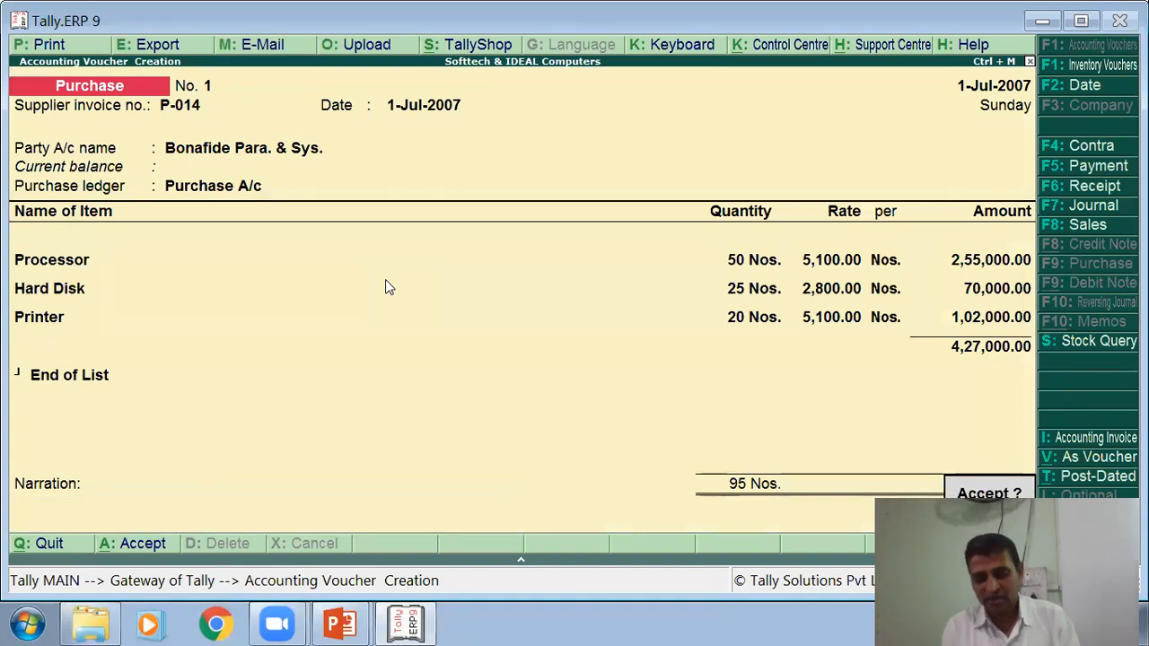
key(Return)
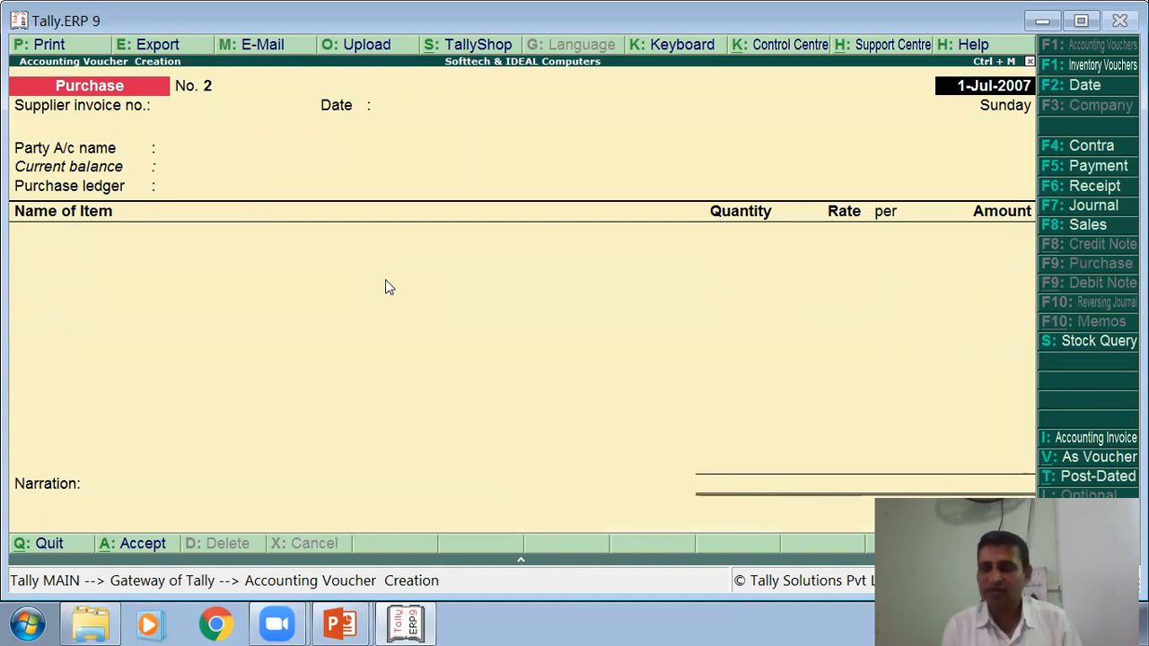
- Switch to the PowerPoint slide show and advance through the 01/07/2007 purchase entry for Bonafide Peripheral and Systems
key(alt+Tab)
key(Right)
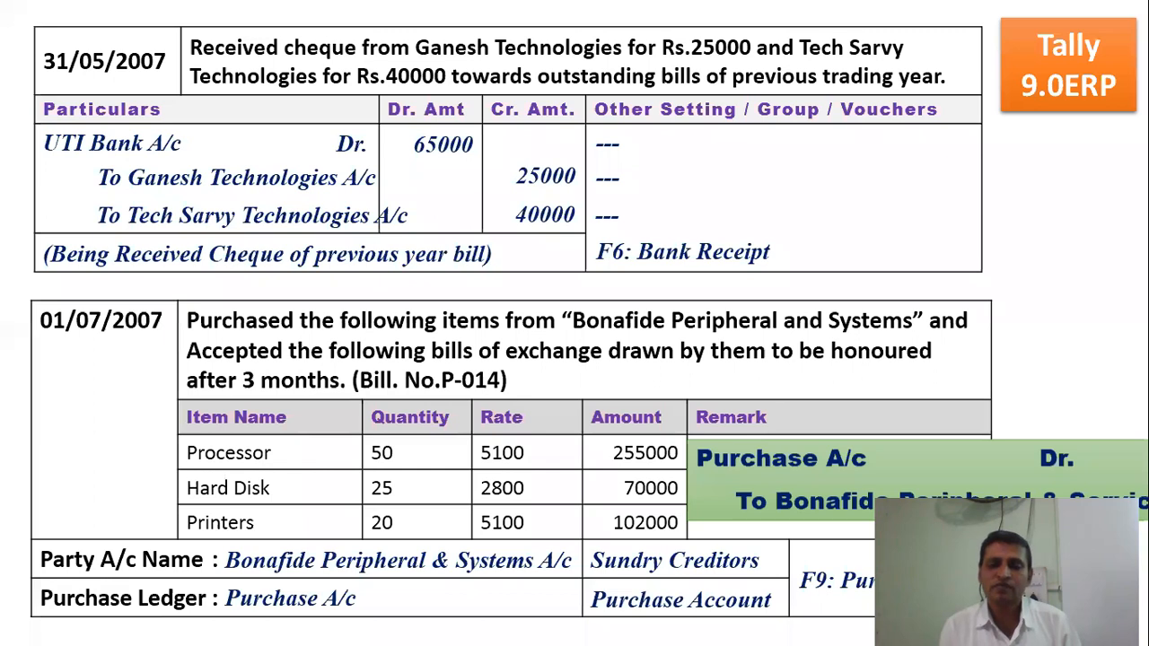
key(Right)
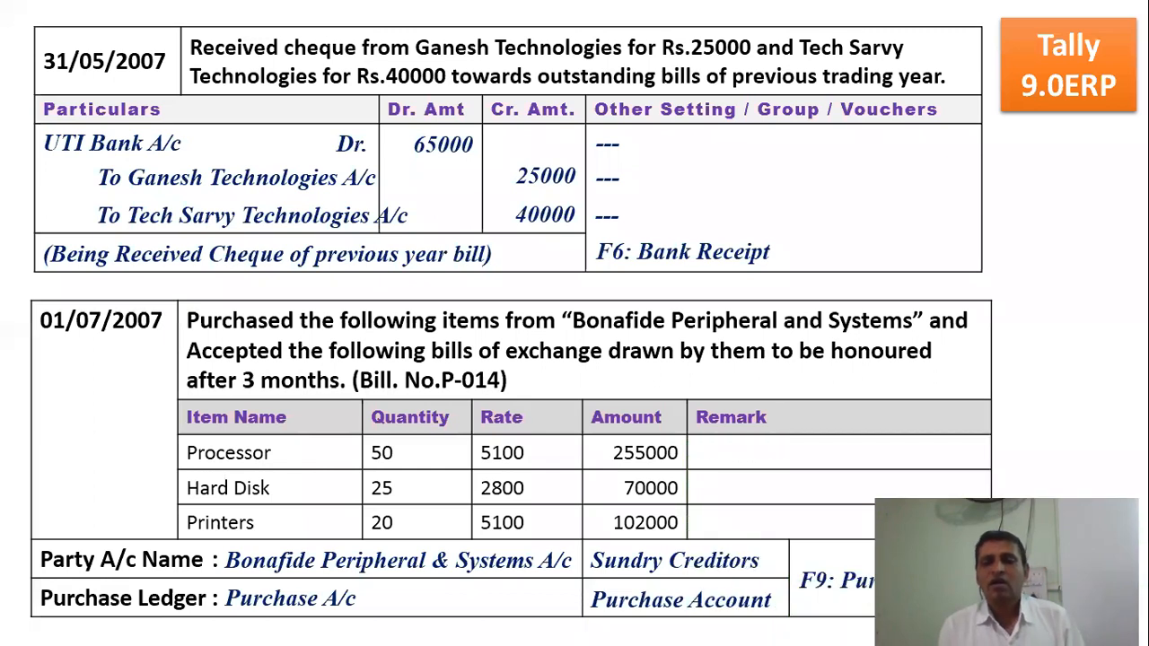
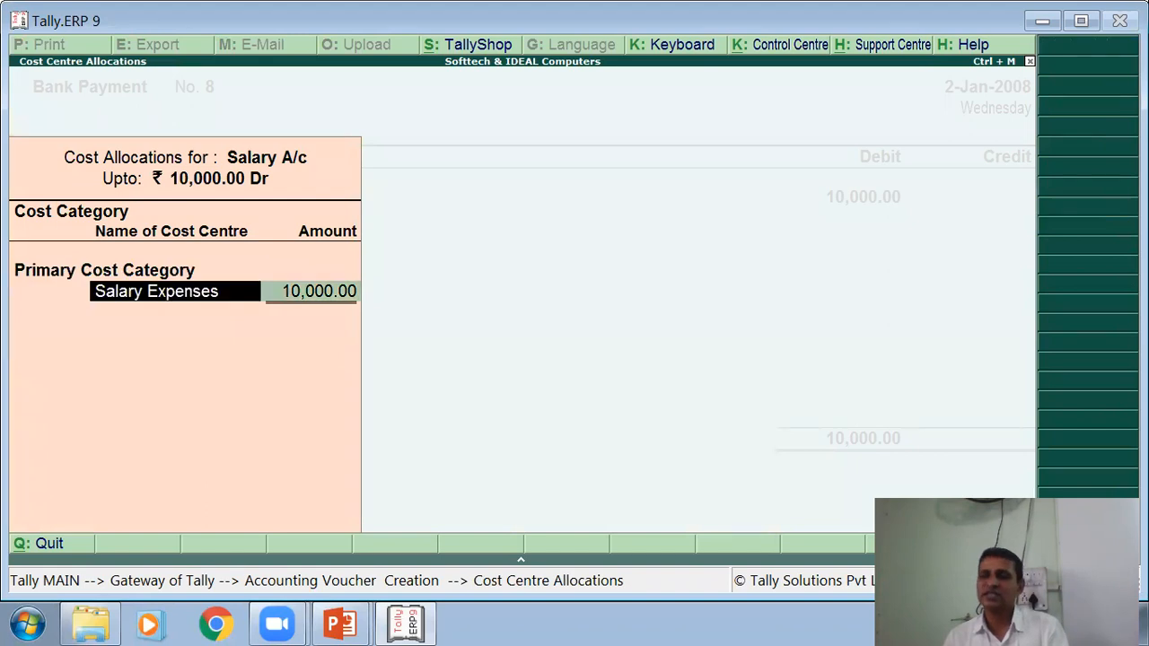
- Allocate the 10,000 Salary A/c debit to the Salary Expenses cost centre and finish the cost allocation
key(Return)
key(Return)
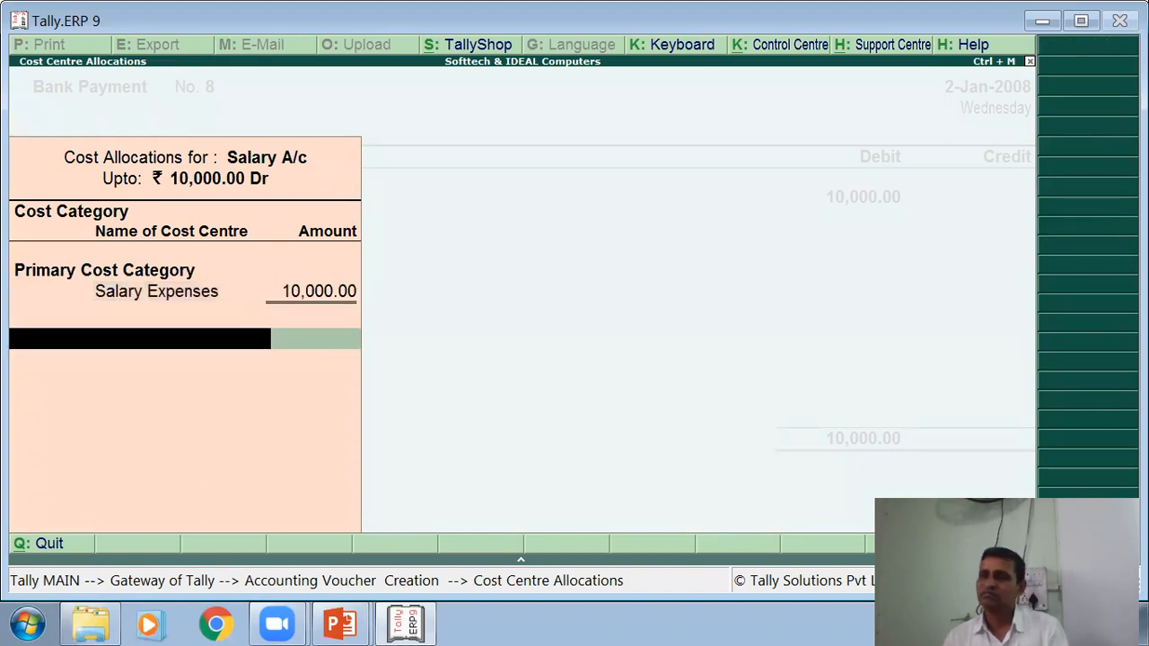
key(Return)
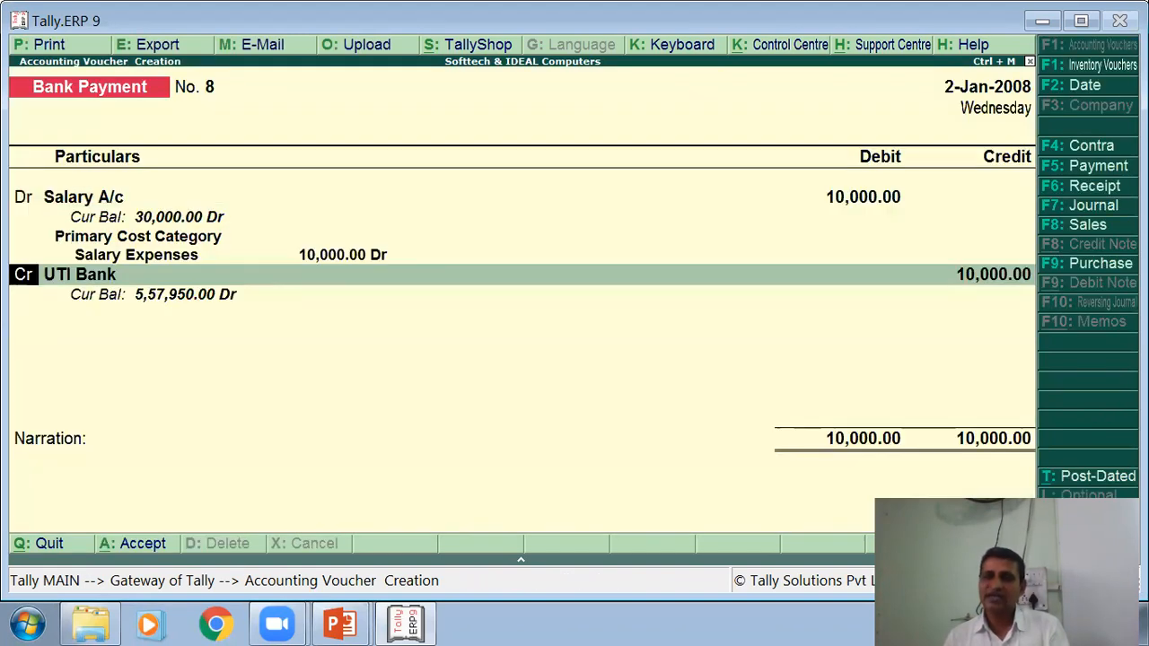
- Credit UTI Bank 10,000 with the Cheque transaction type and save the 2-Jan-2008 salary payment voucher without a narration
key(Return)
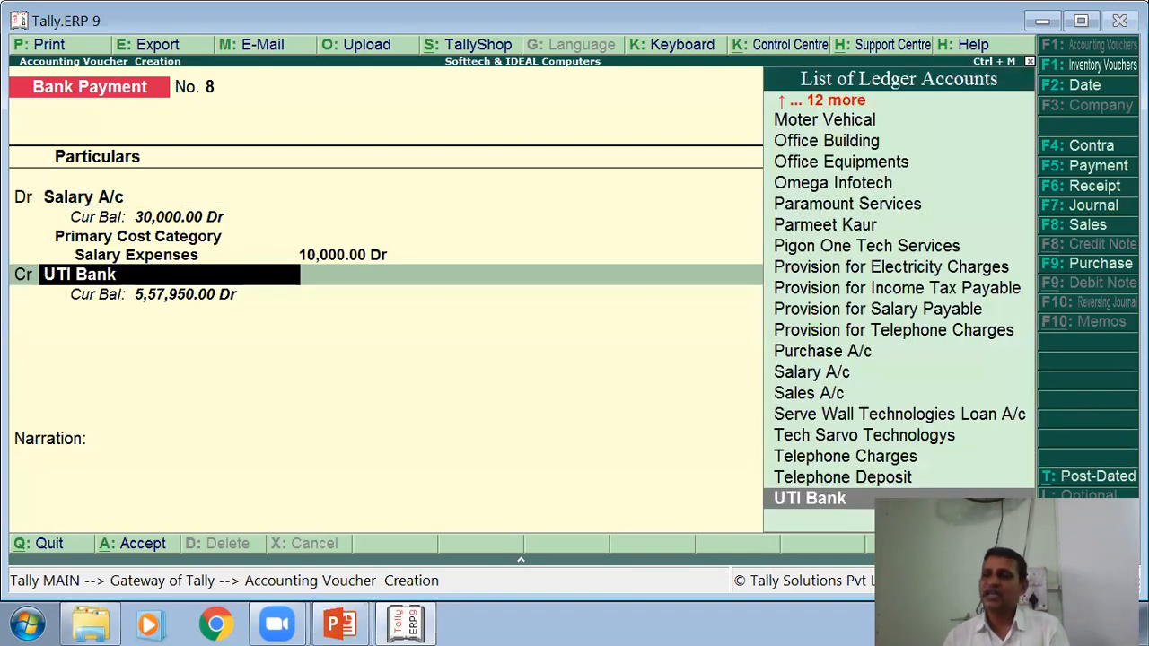
key(Return)
key(Return)
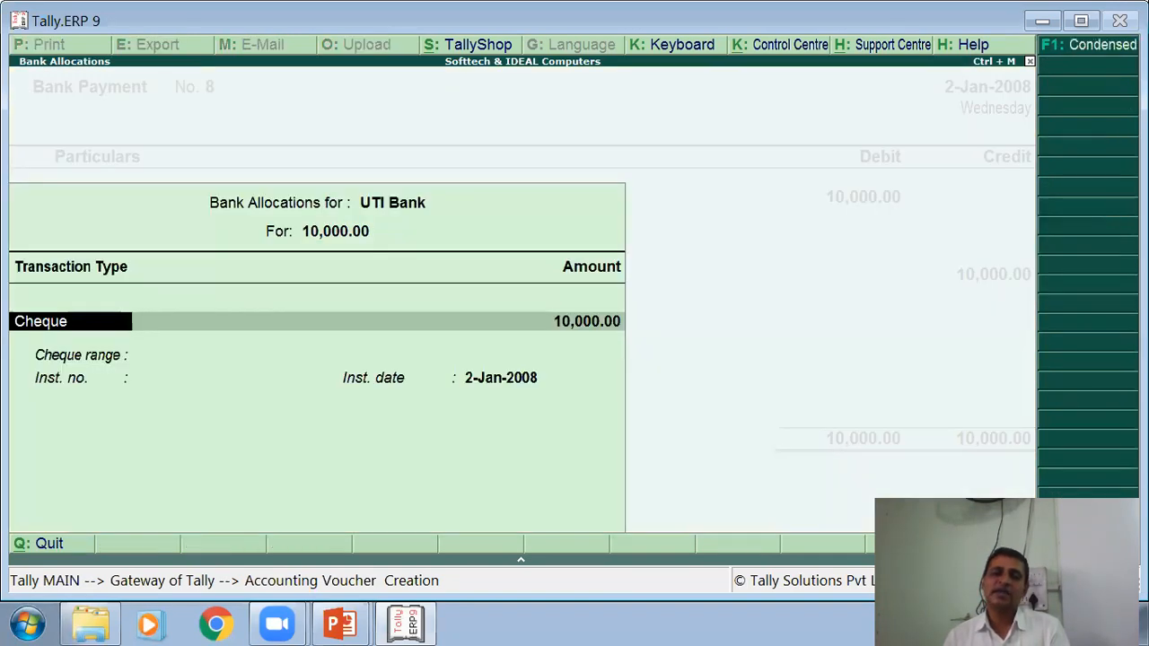
key(Return)
key(Return)
key(Return)
key(Return)
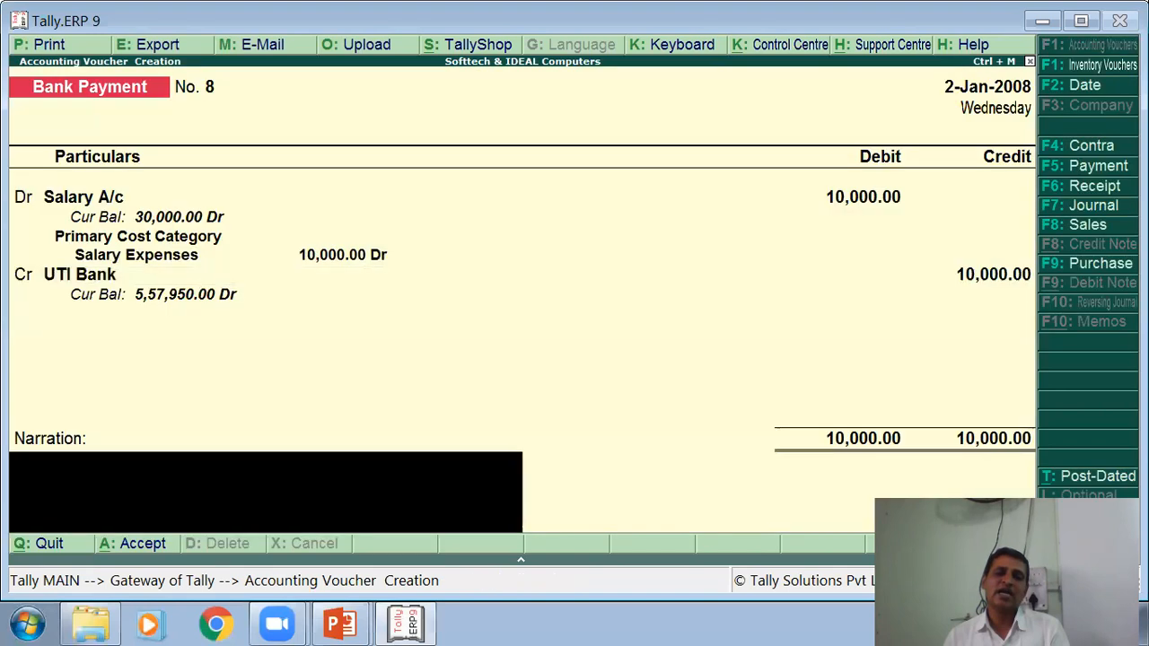
key(Return)
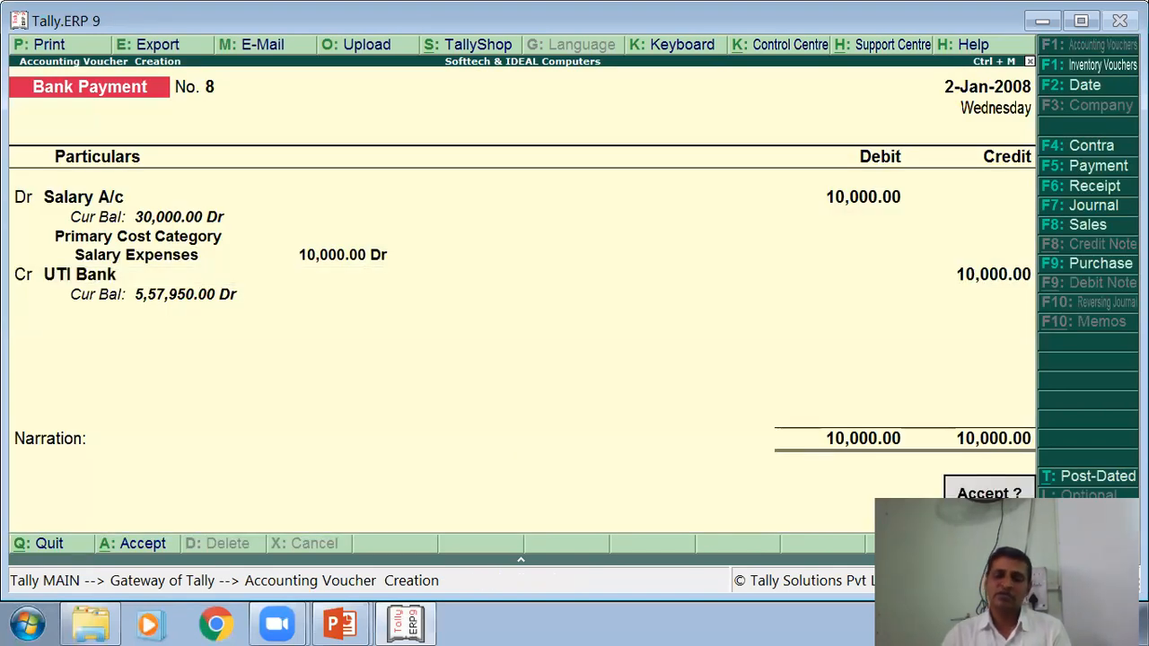
key(Return)
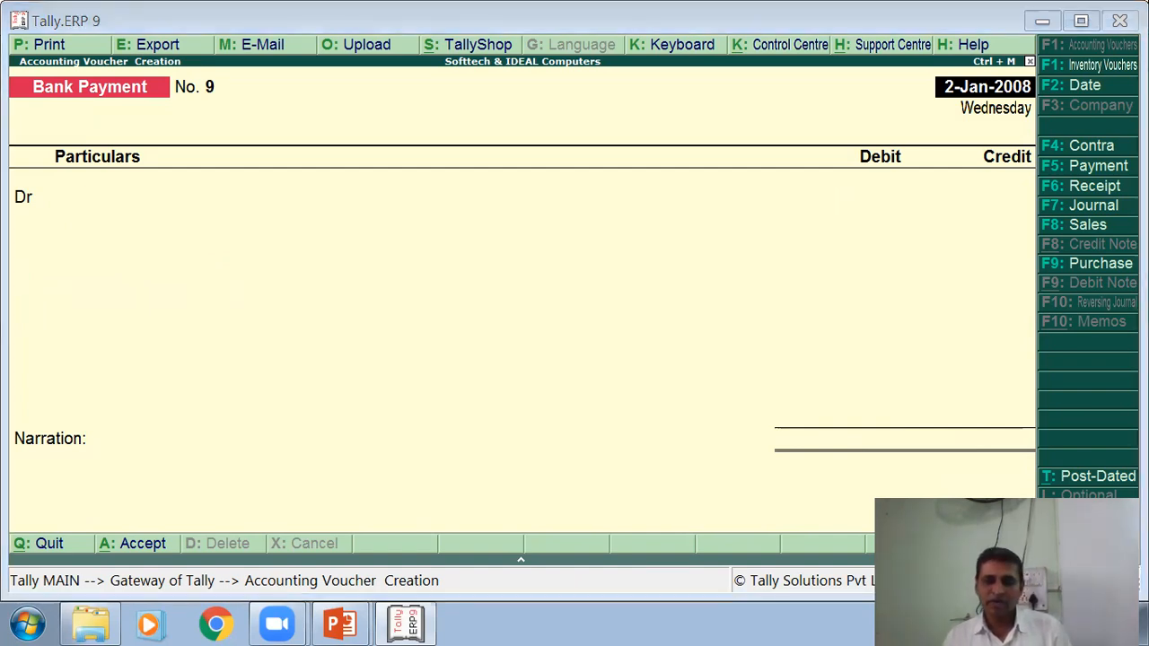
- Switch to the PowerPoint slide show and reveal the accounts, amounts, narration and voucher type for the Rs.15000 cash withdrawal
key(alt+Tab)
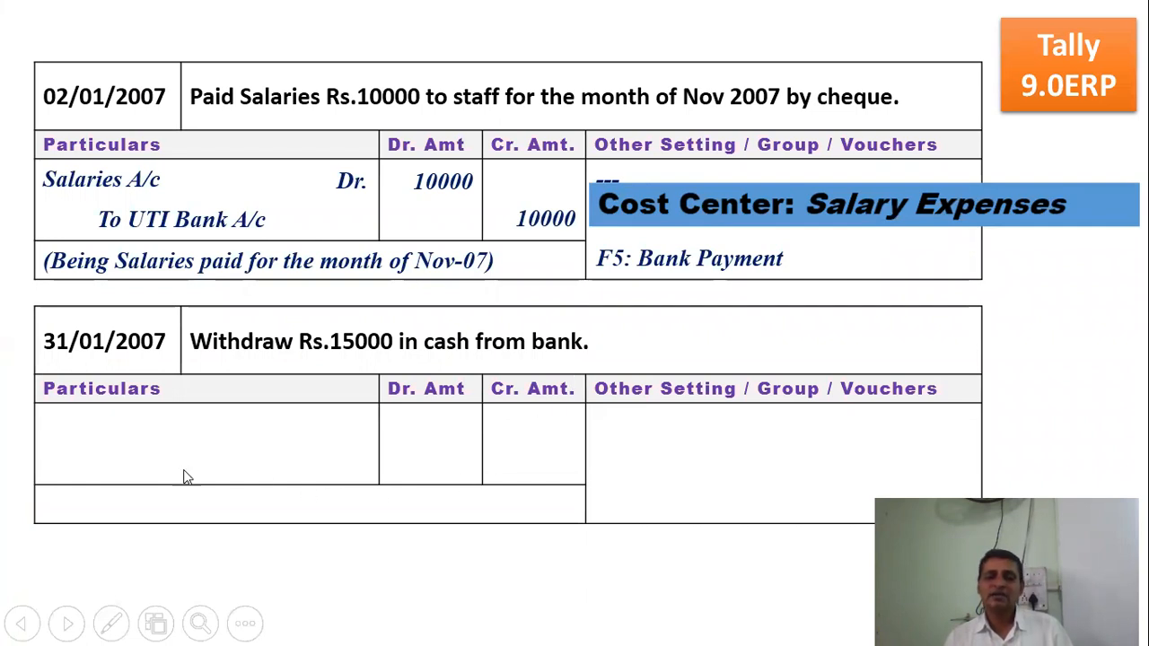
click(498, 472)
click(482, 458)
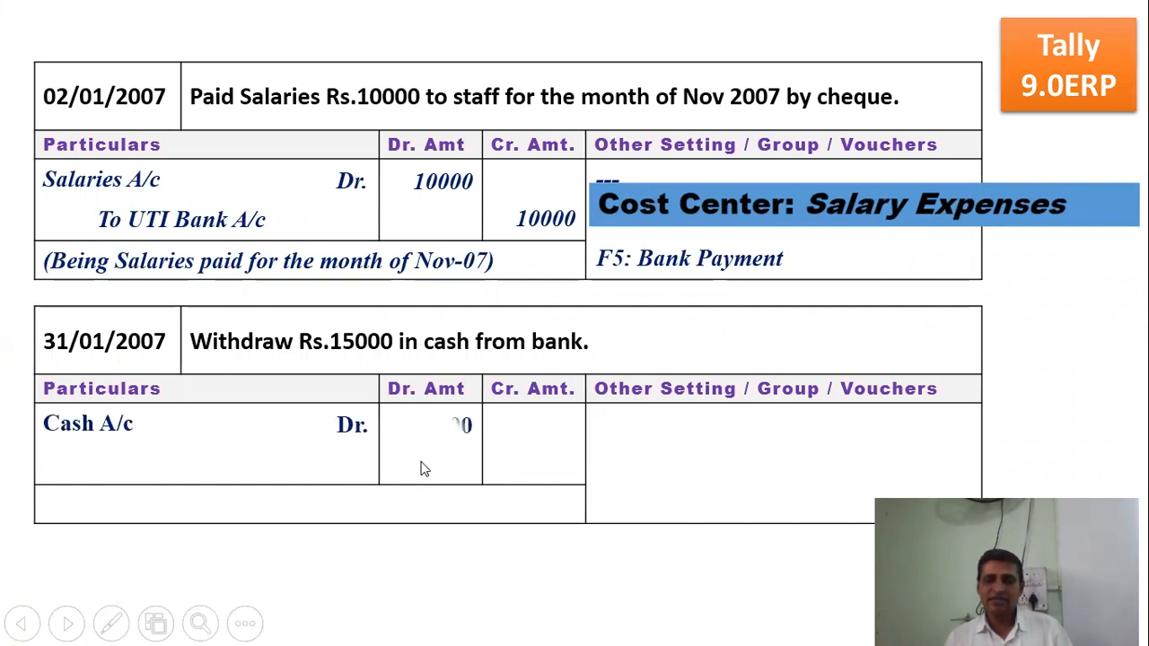
click(175, 463)
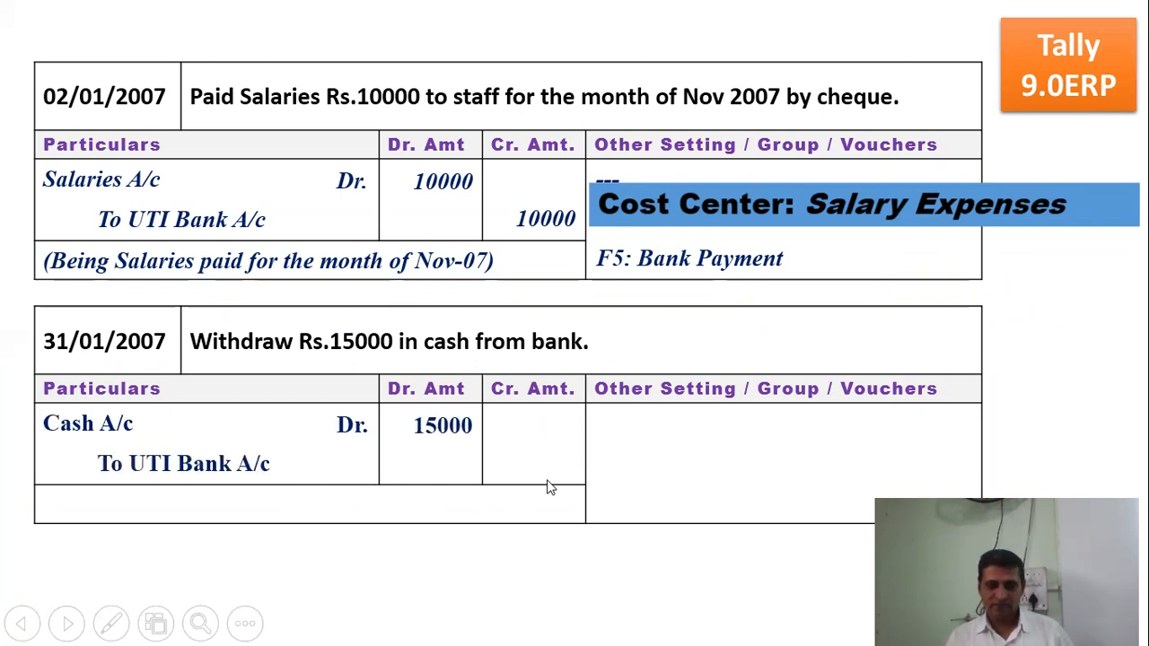
click(579, 483)
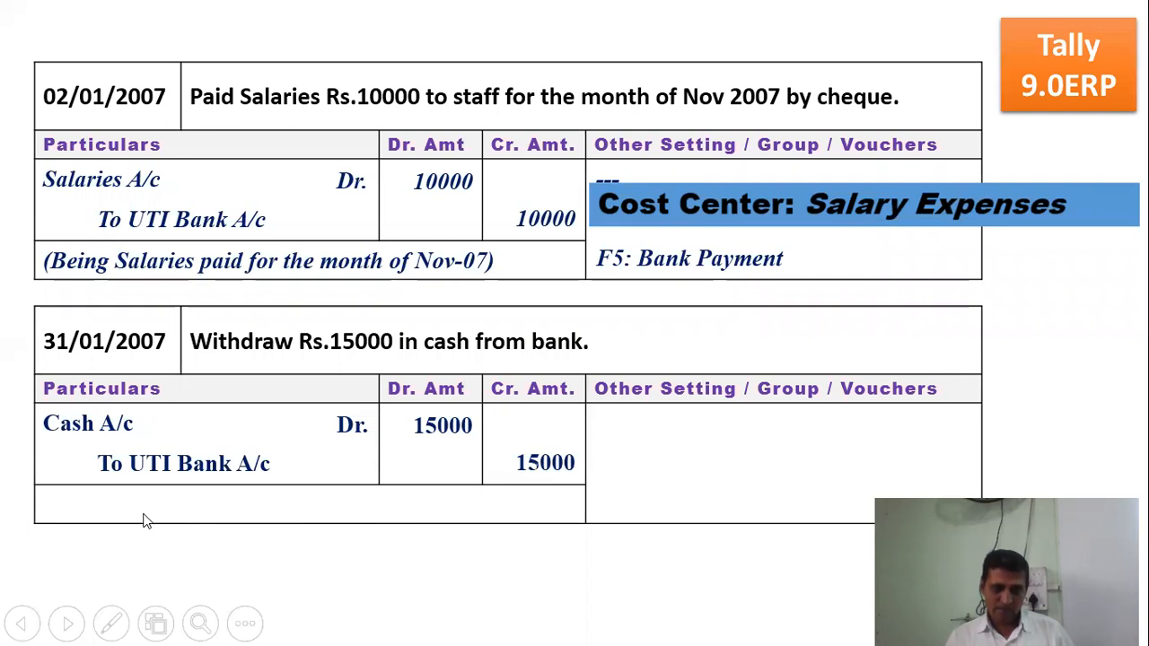
click(312, 551)
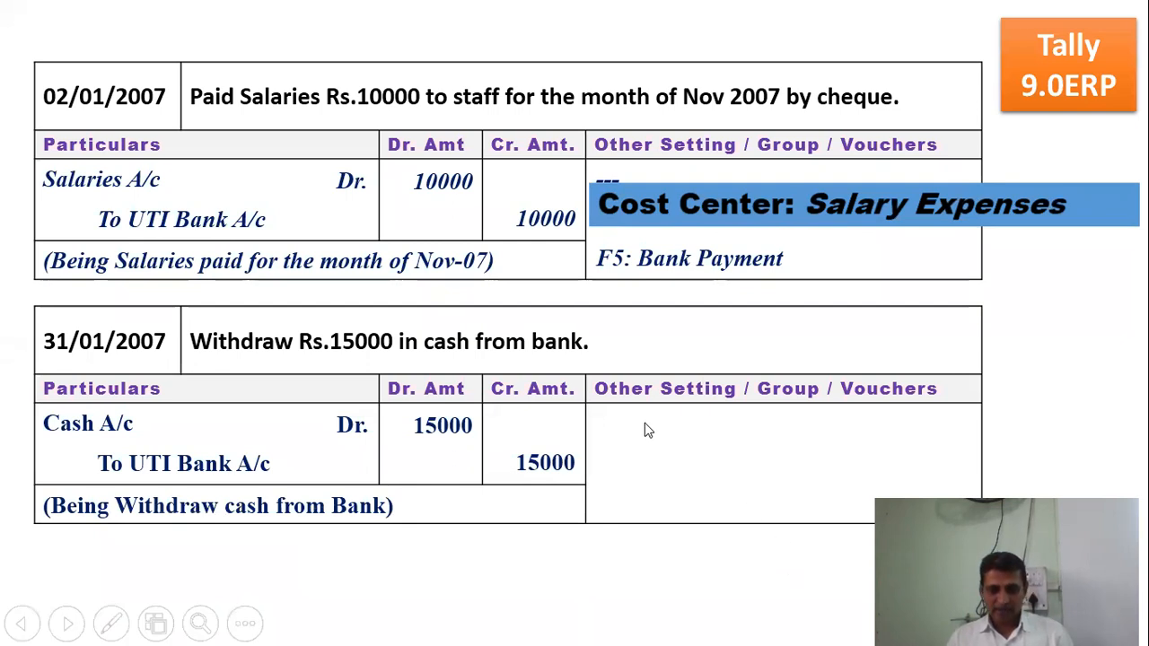
click(628, 511)
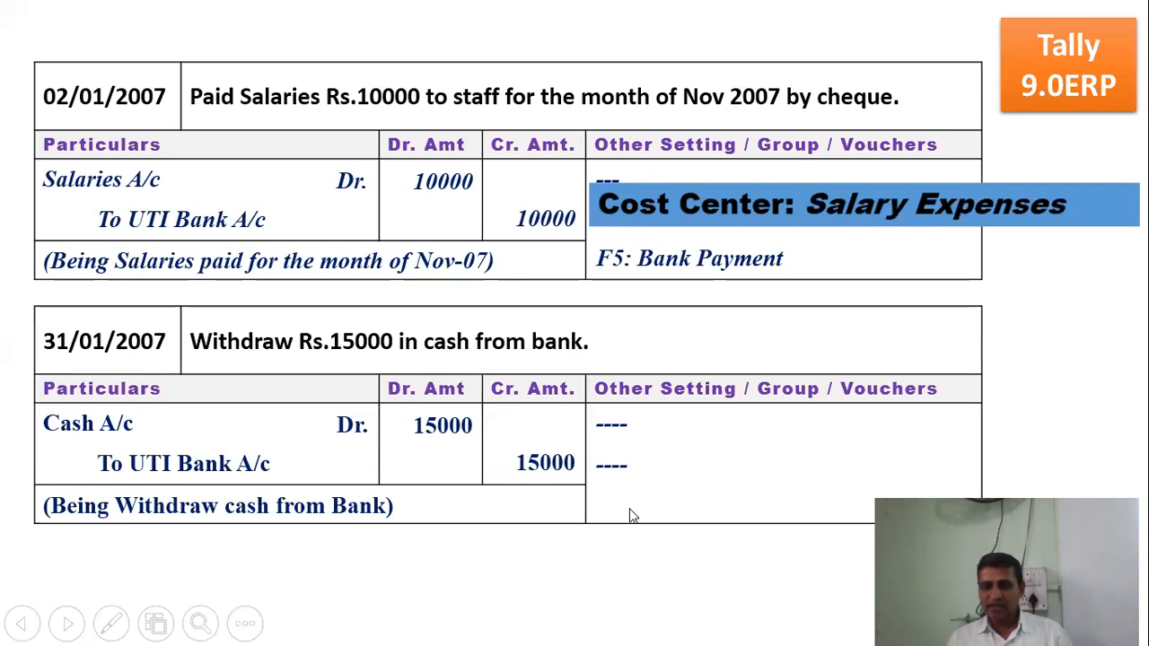
click(631, 510)
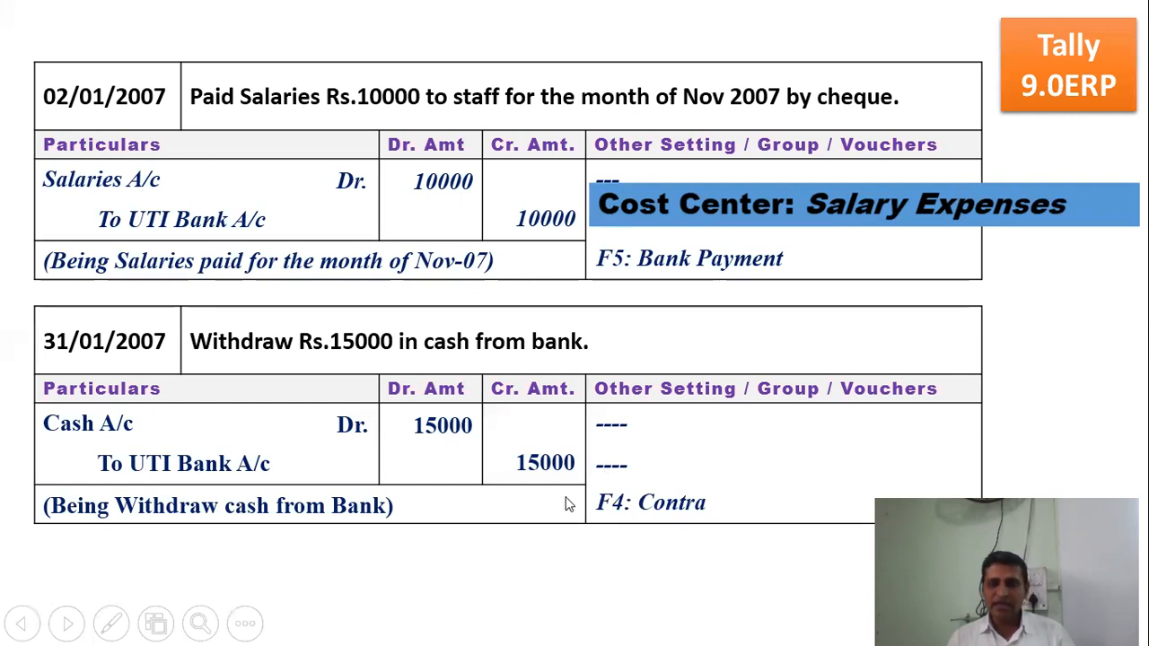
key(alt+Tab)
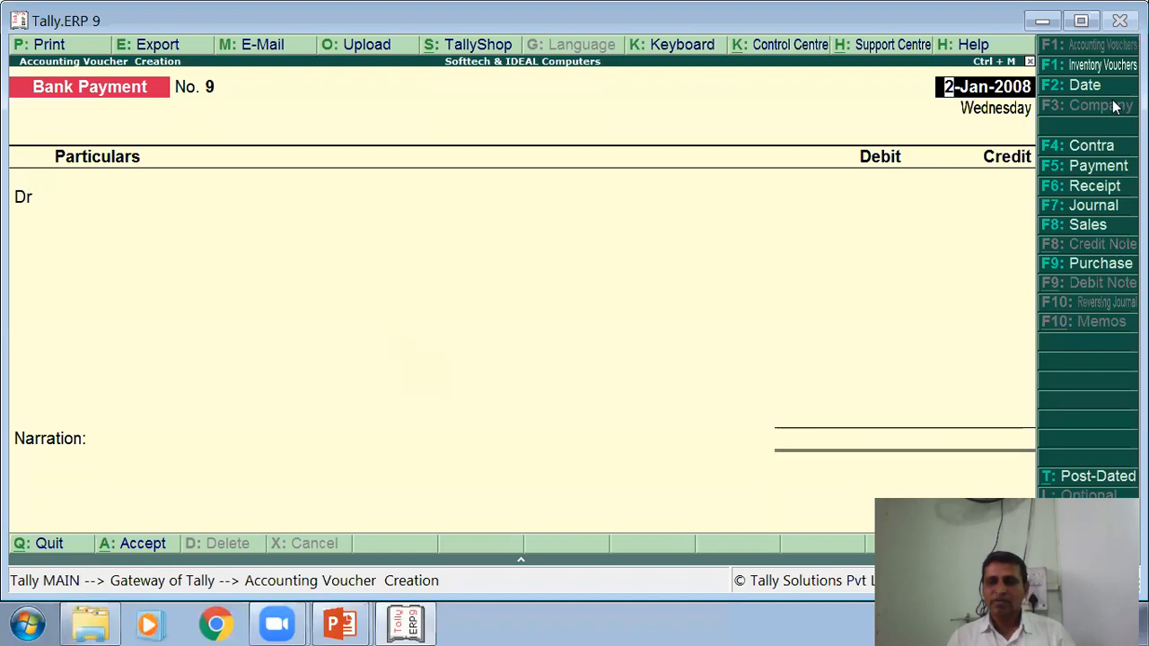
key(alt+Tab)
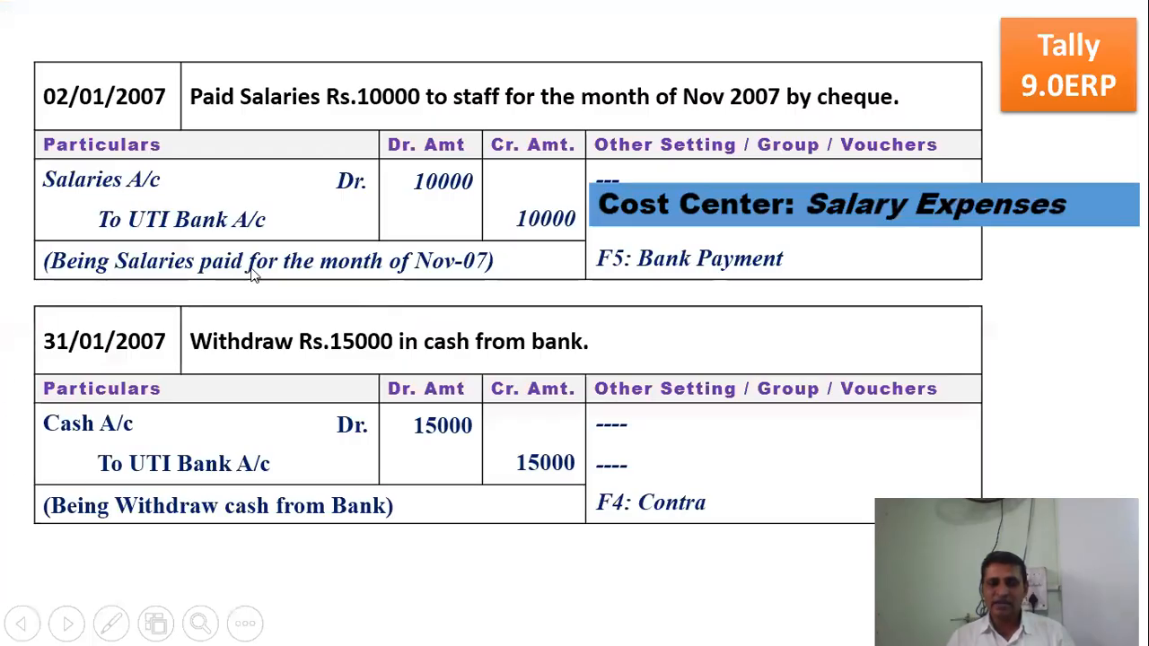
- Return to Tally.ERP 9, set the voucher date to 31-Jan-2008, and change the voucher type to Contra
key(alt+Tab)
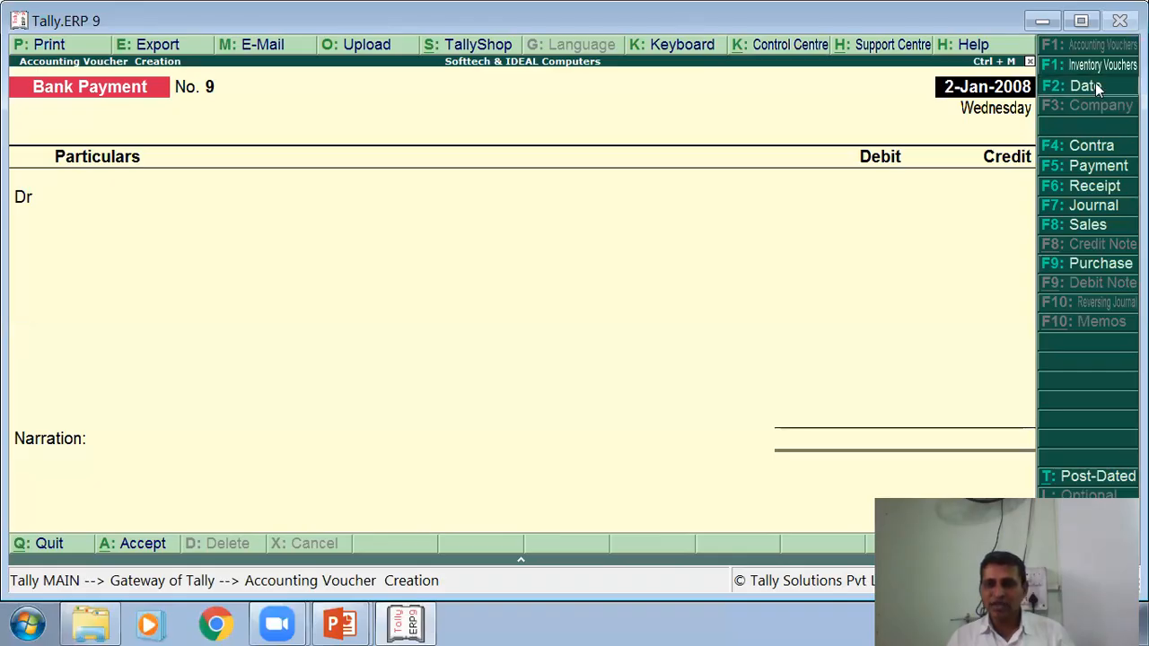
click(1086, 89)
text(31/1)
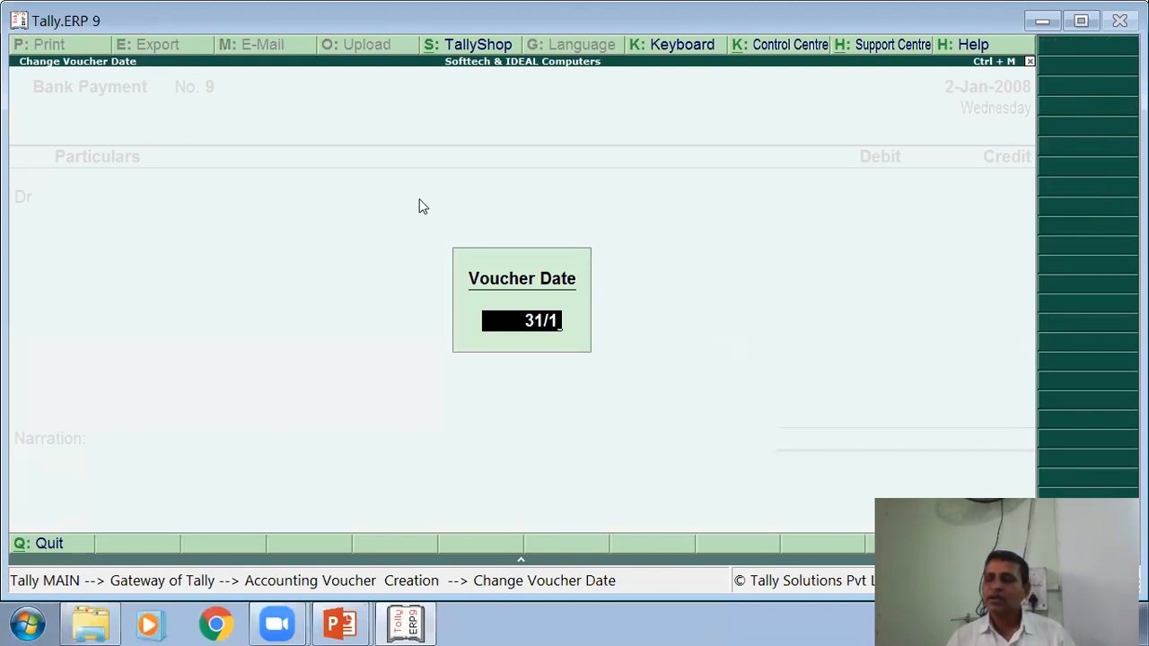
key(Return)
mouse_move(415, 627)
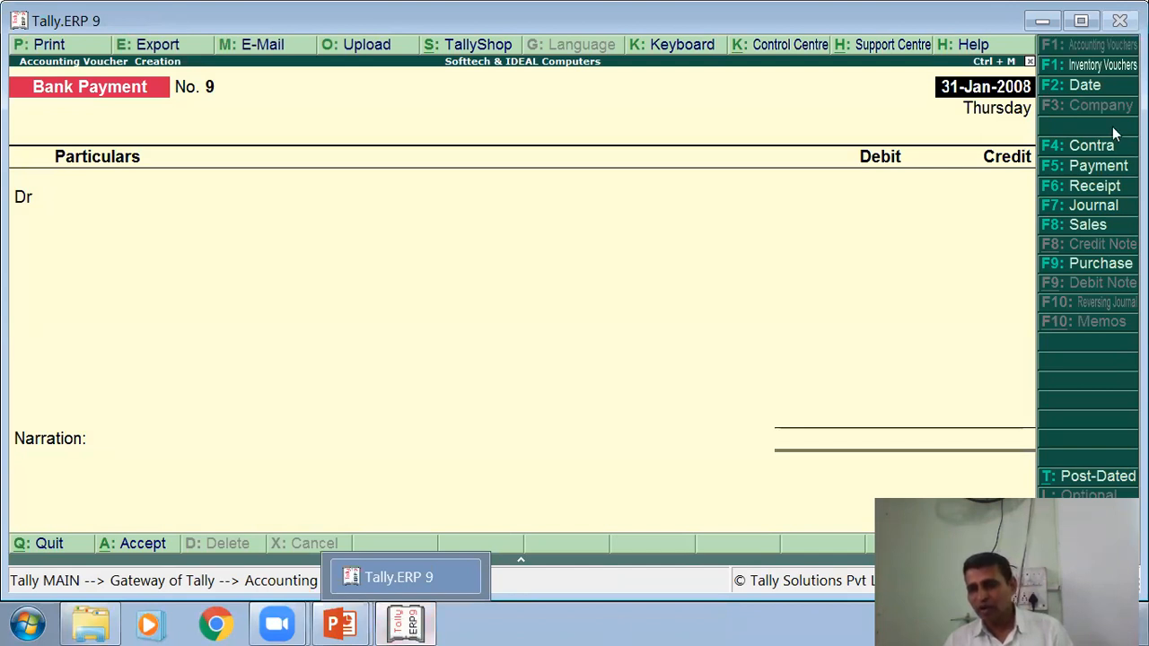
click(1081, 149)
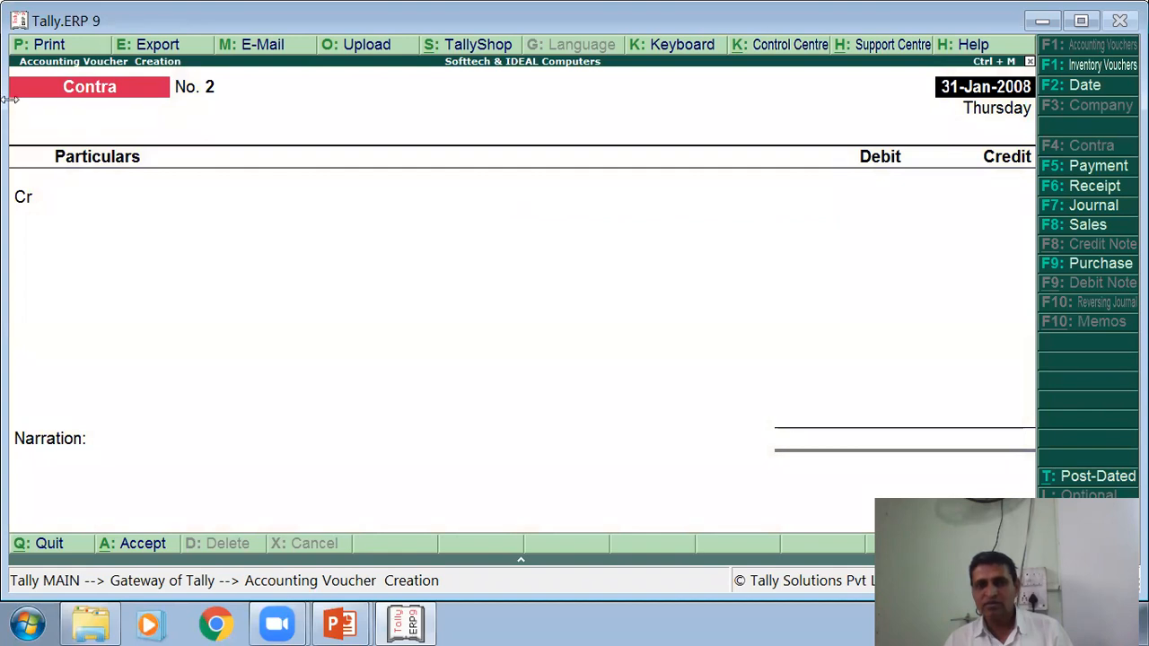
- Credit UTI Bank 15,000 in the contra voucher with the Cheque transaction type, leaving the instrument number blank
key(Return)
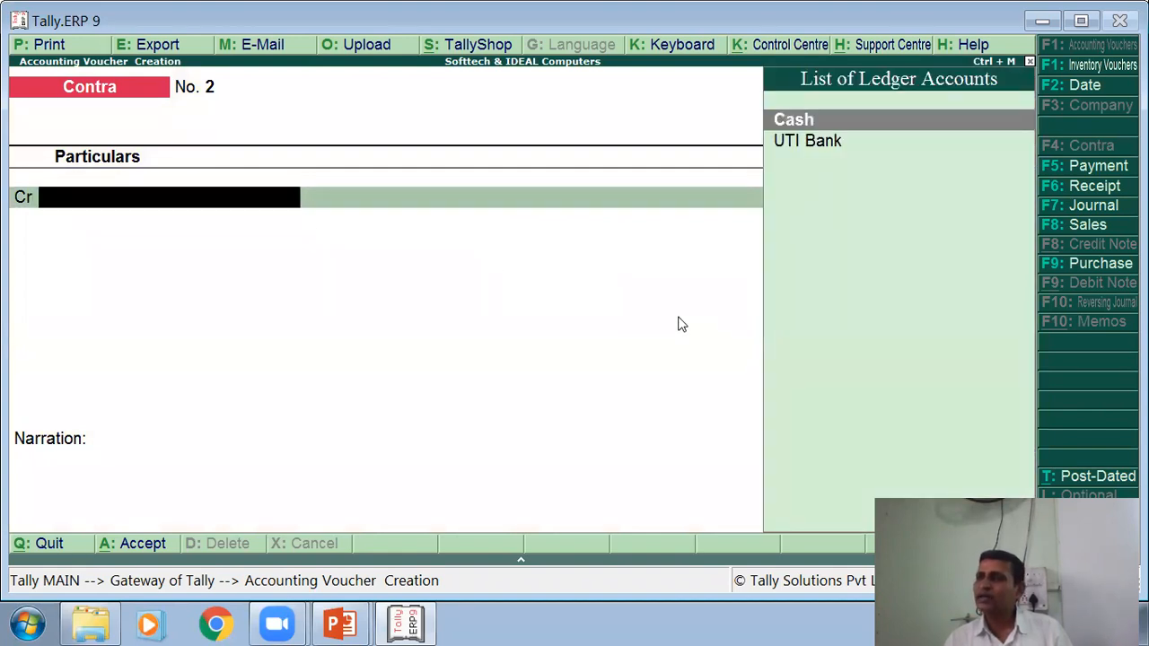
text(U)
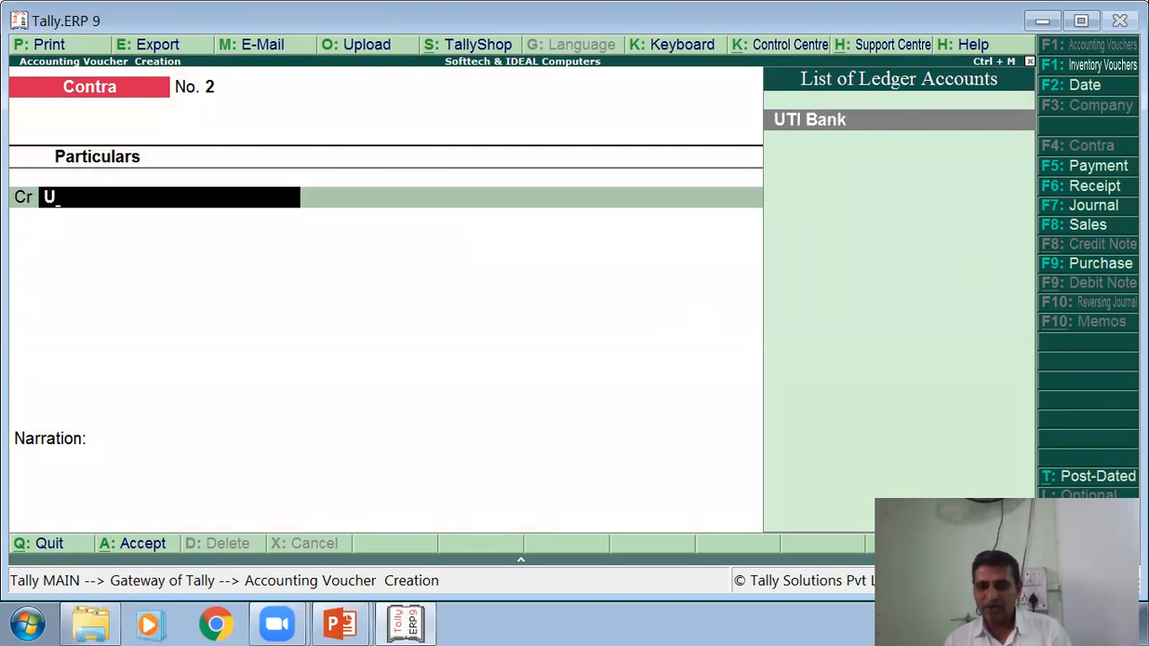
key(Return)
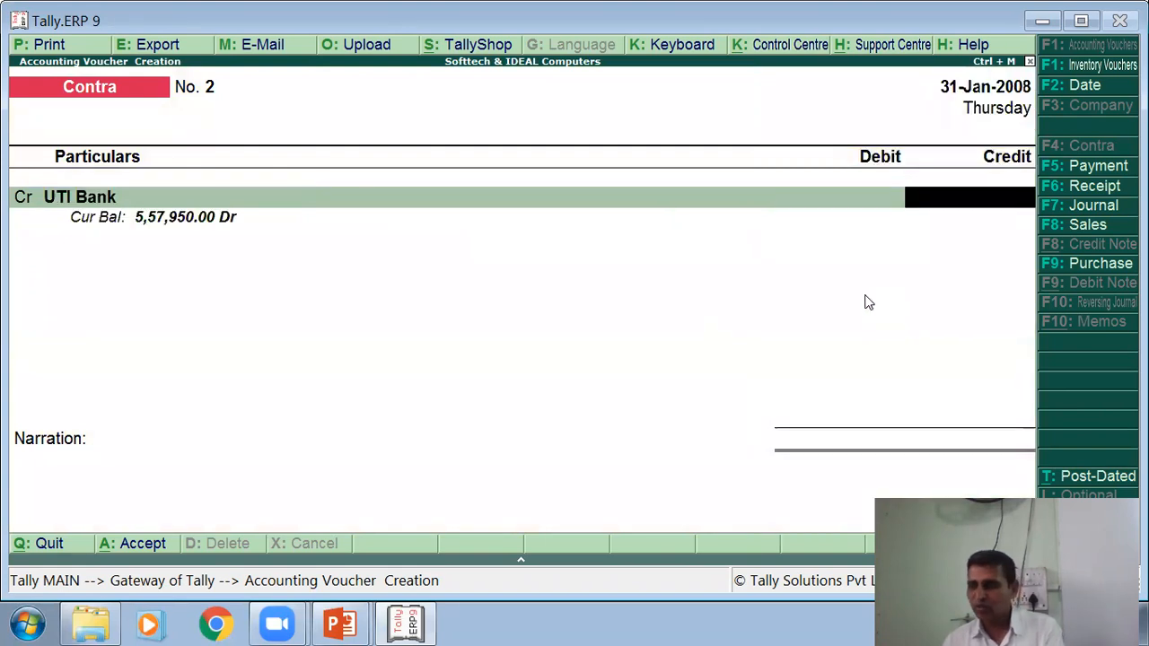
text(15,000)
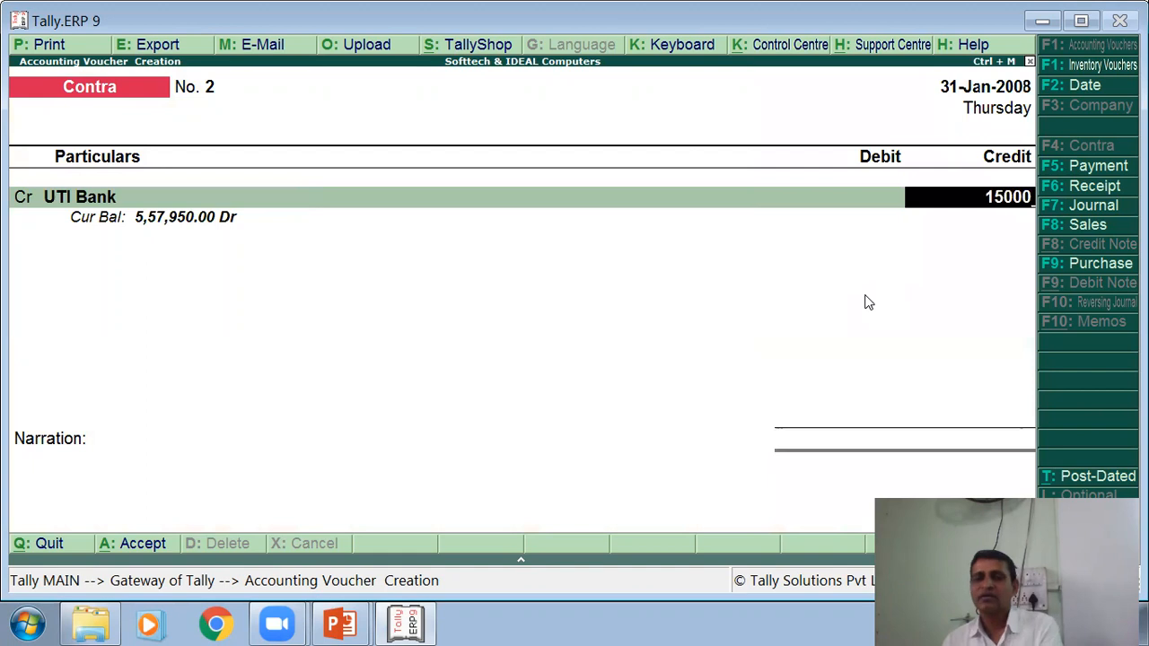
key(Return)
key(Return)
key(Return)
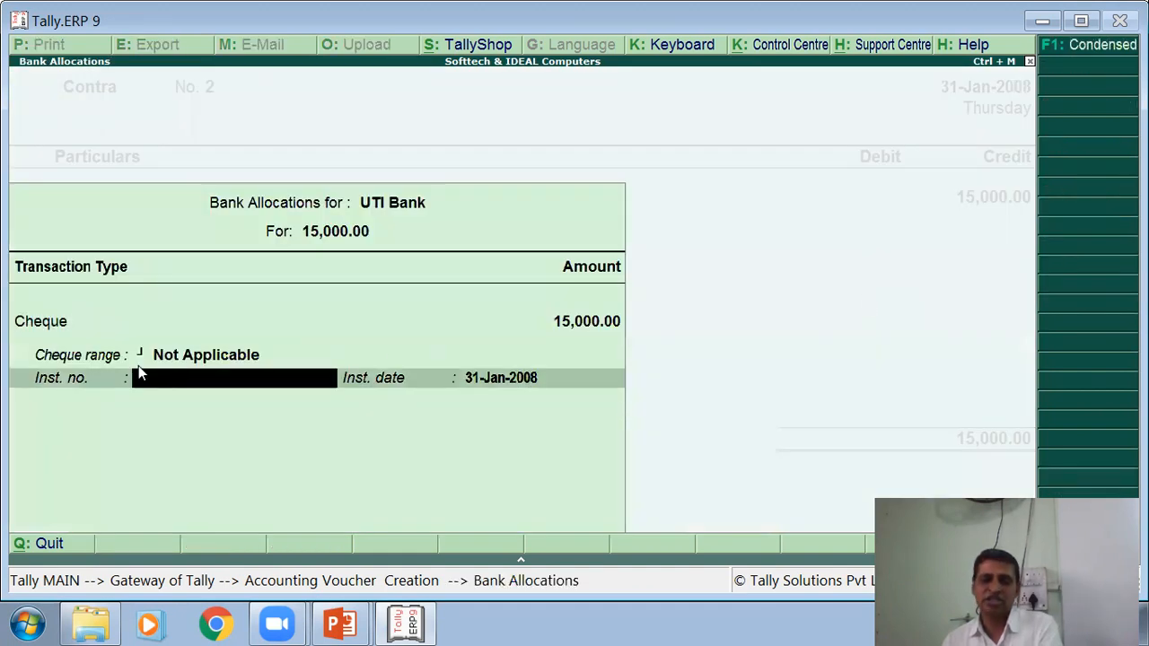
key(Return)
key(Return)
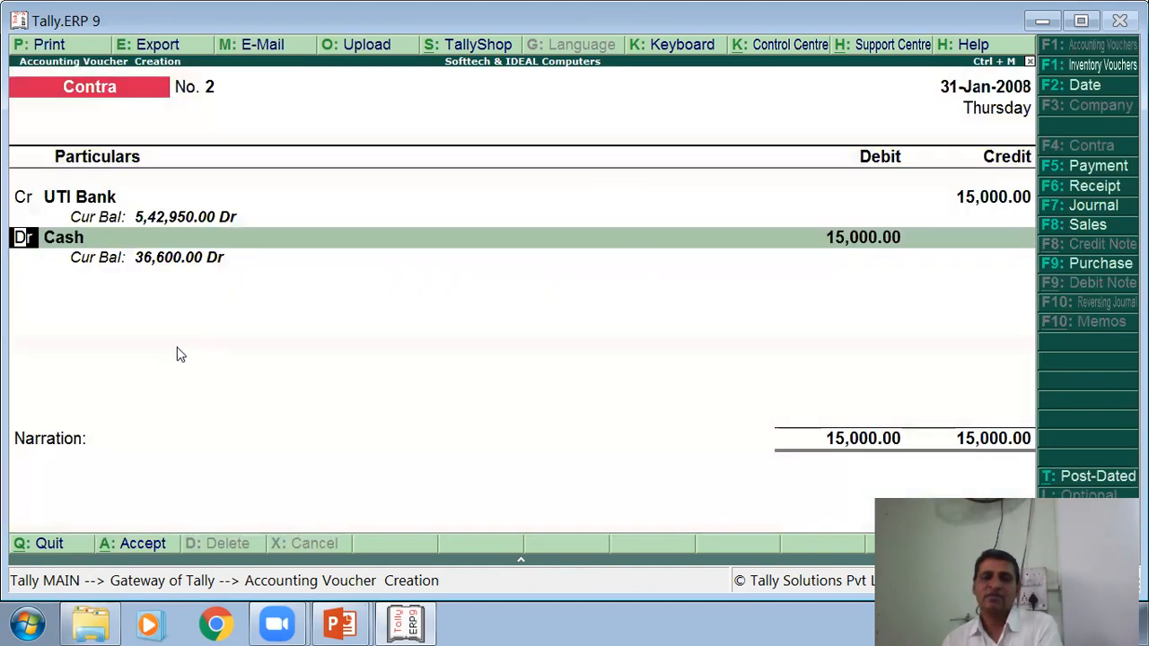
- Debit Cash 15,000 and save the 31-Jan-2008 contra voucher without a narration
key(Return)
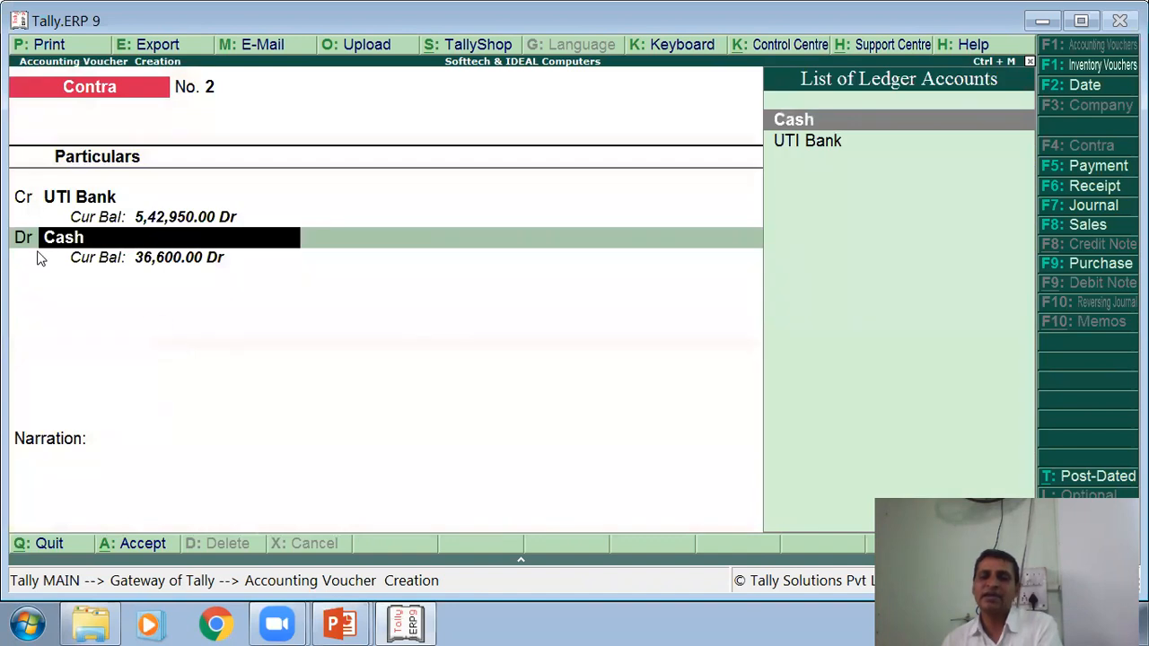
key(Return)
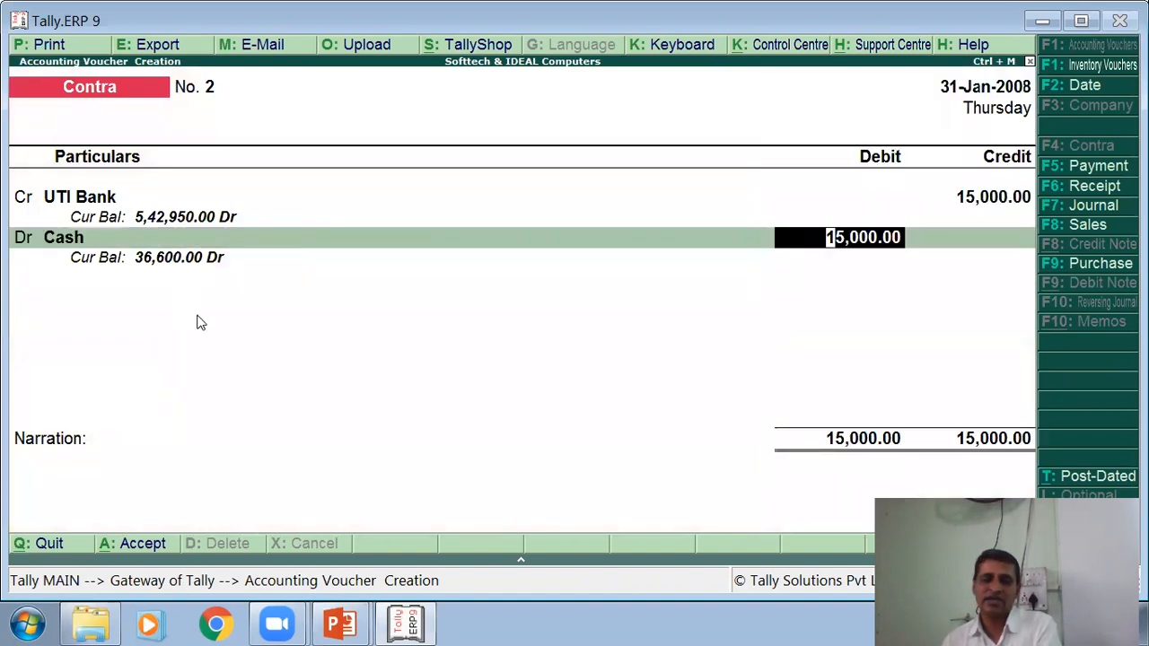
key(Return)
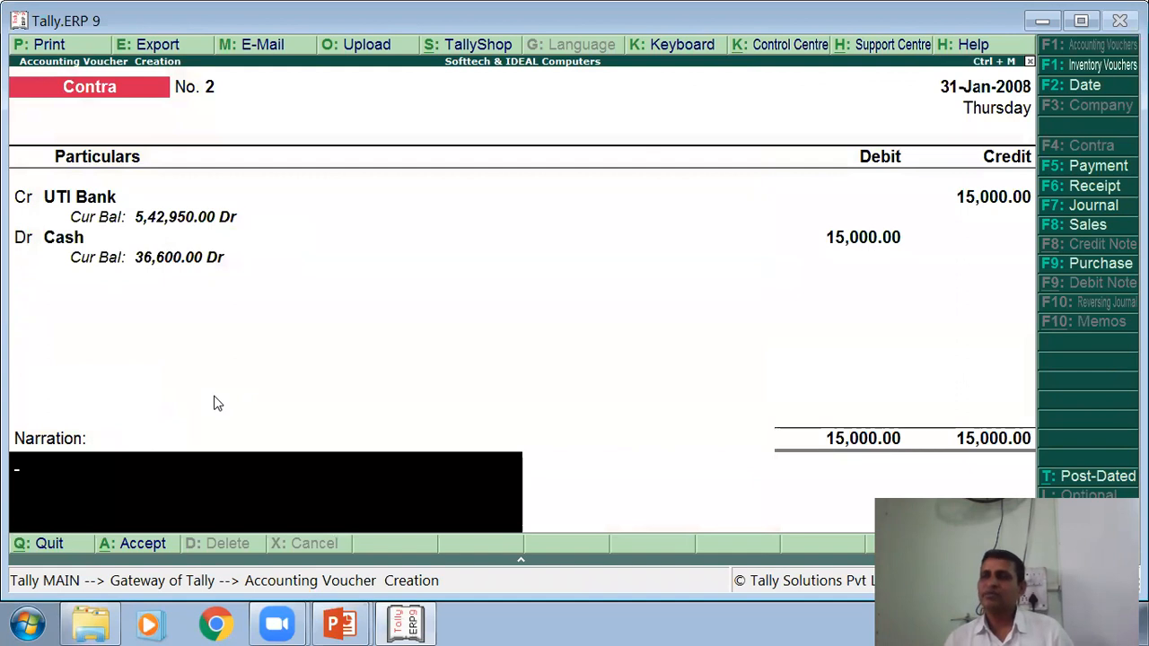
key(Return)
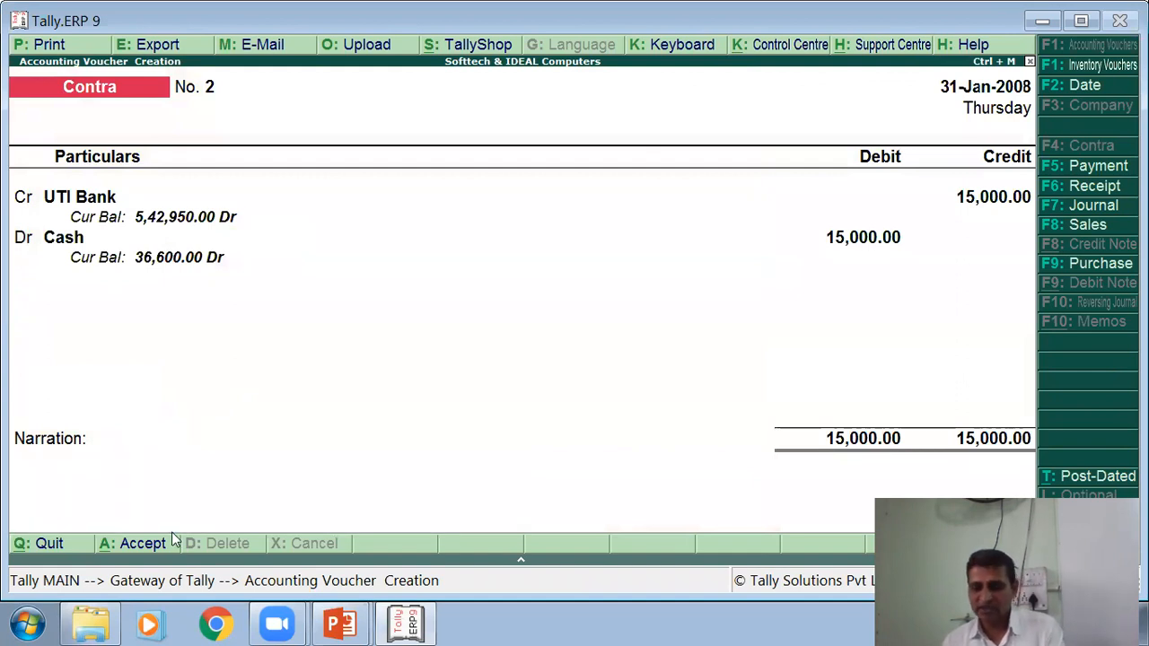
key(Return)
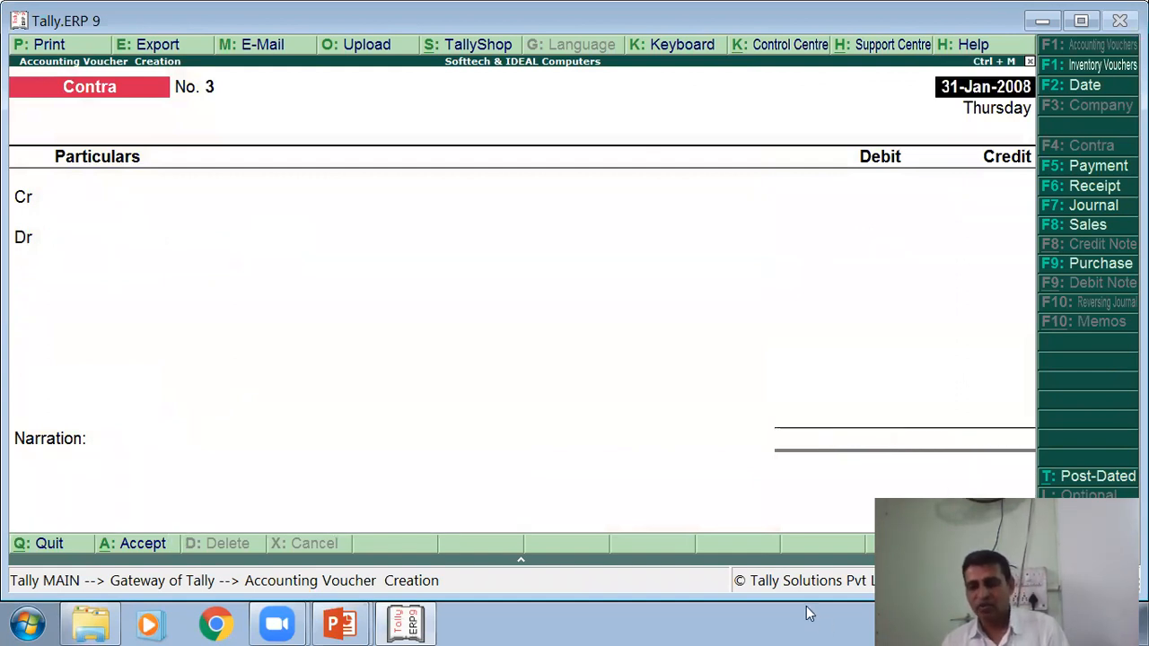
- Switch to the PowerPoint slide show, advance to the table of closing figures, and return to Tally.ERP 9
key(alt+Tab)
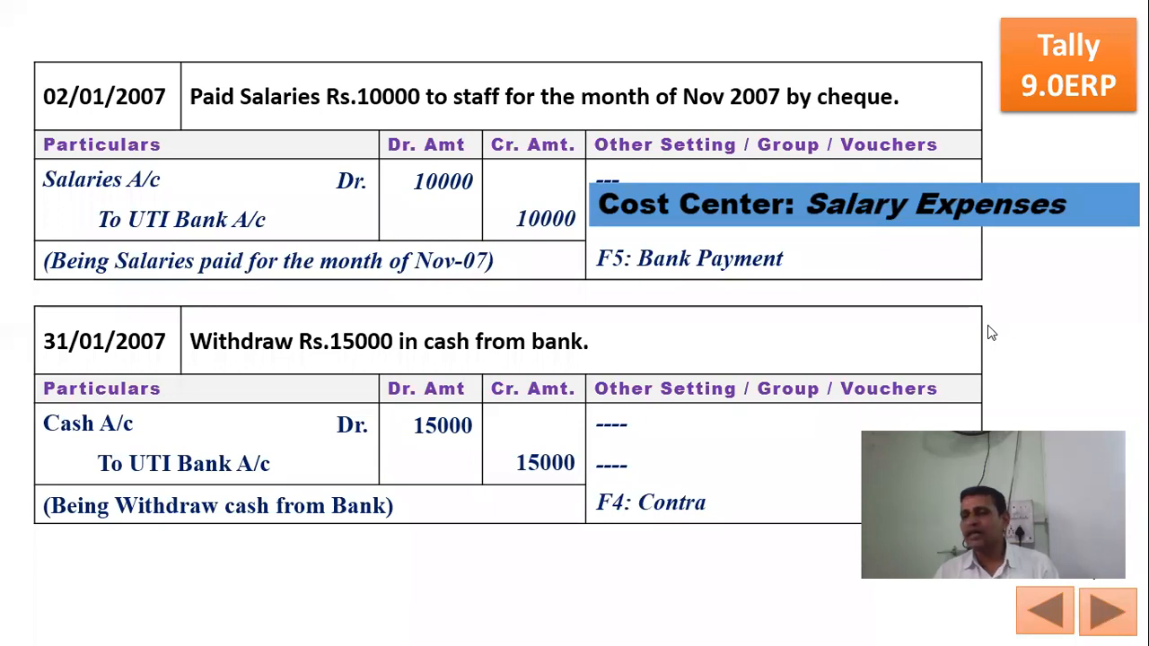
click(453, 613)
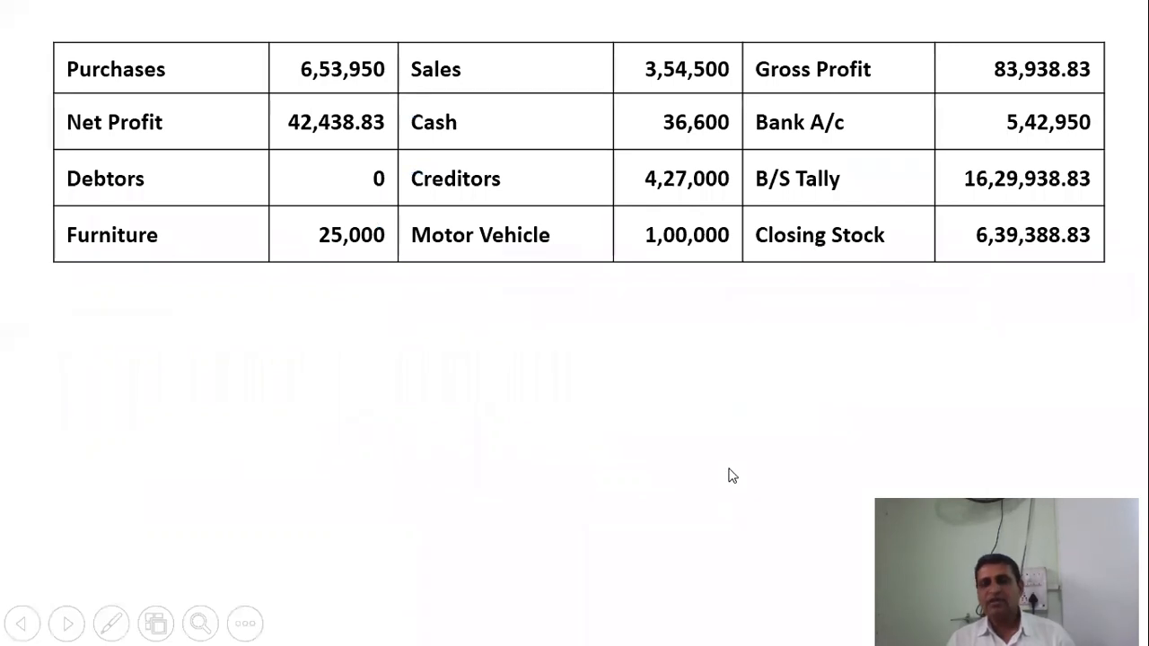
key(alt+Tab)
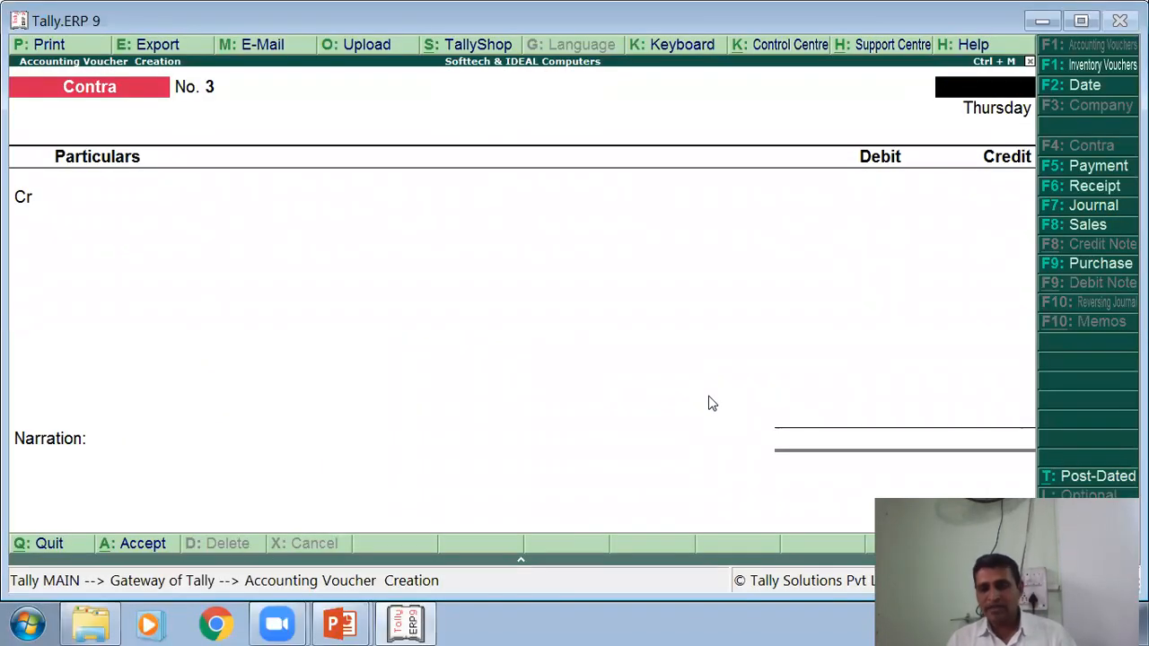
- Leave voucher entry and open the Profit & Loss A/c in detailed view
key(Escape)
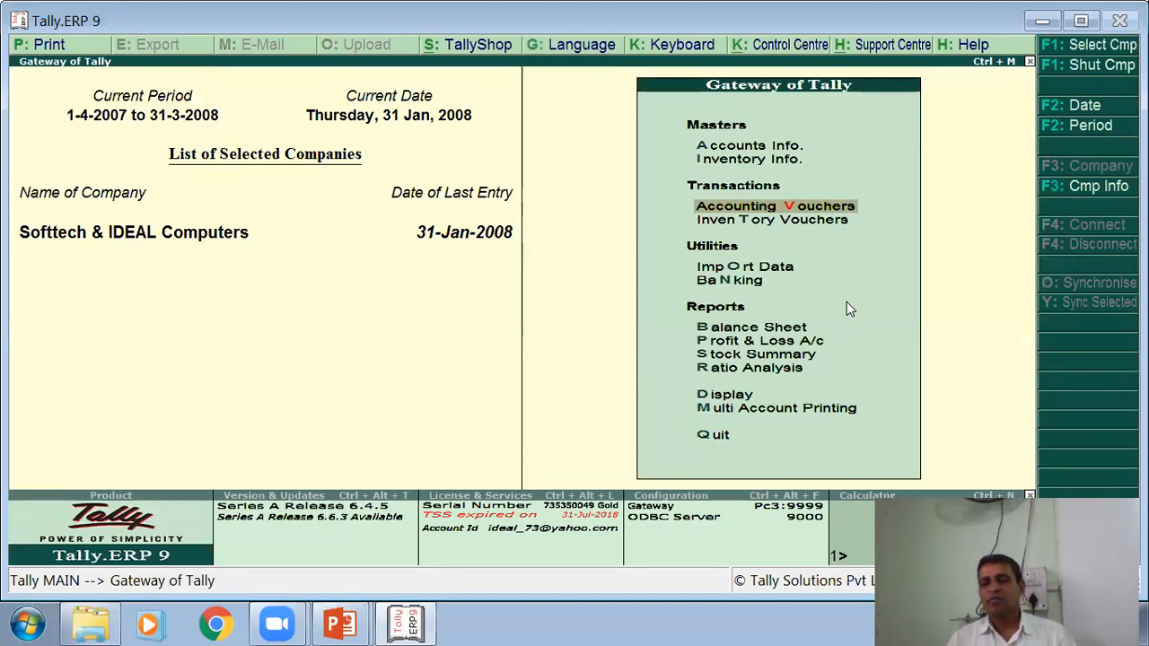
click(745, 341)
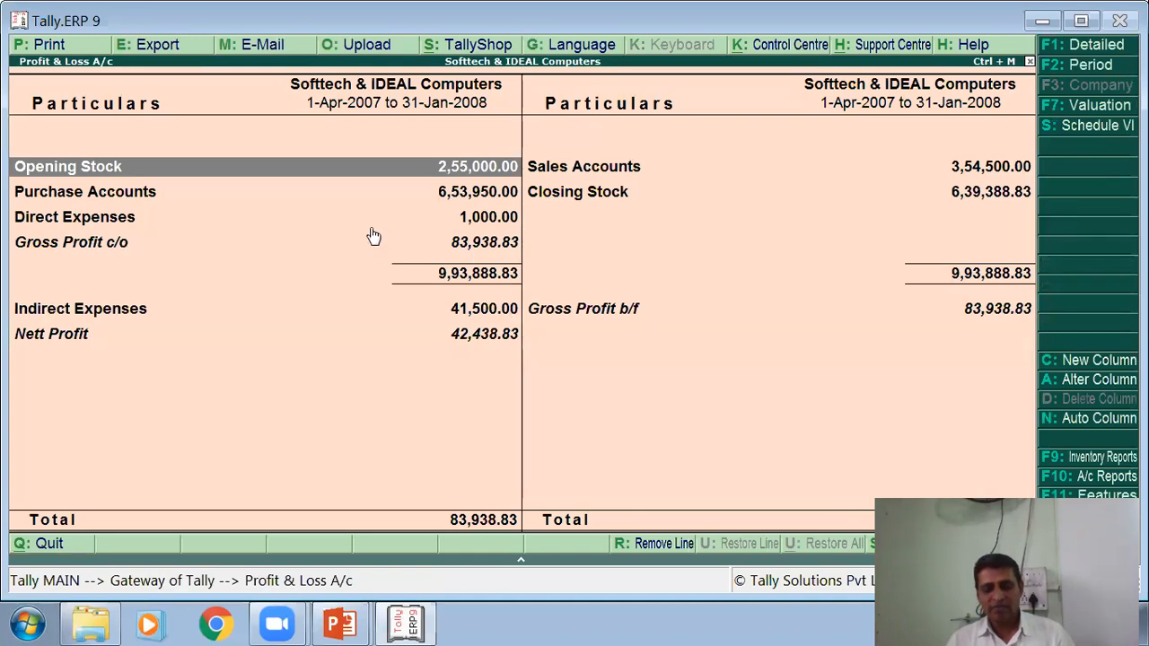
key(alt+F1)
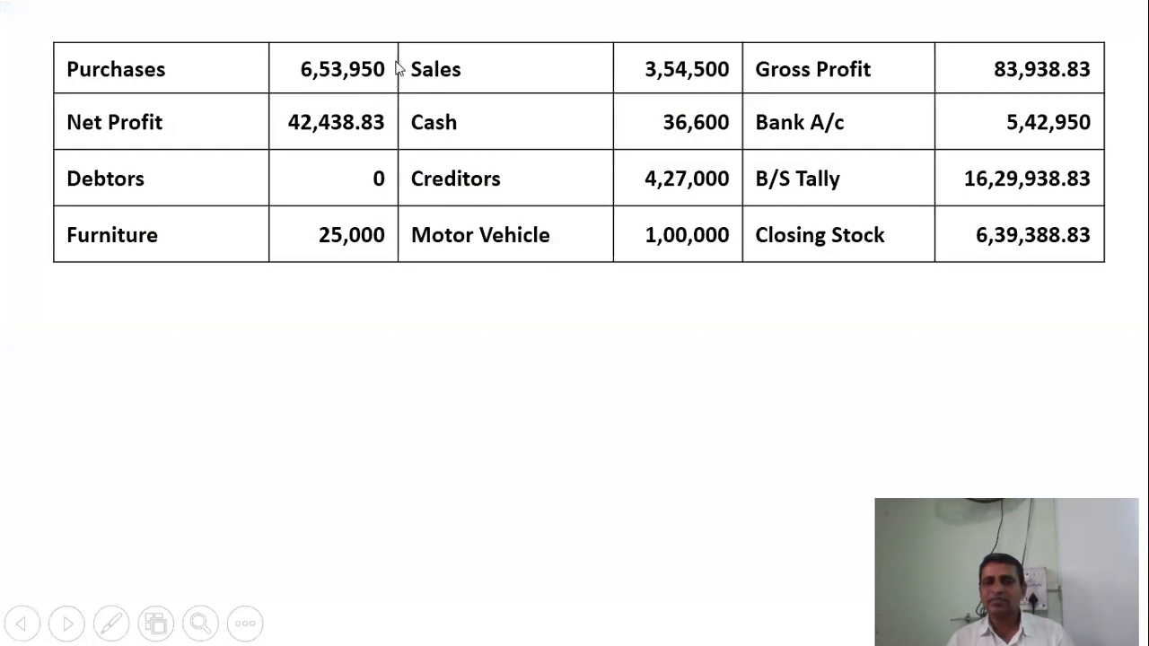
- Compare the purchases, sales and gross profit in the Profit & Loss A/c with the figures on the PowerPoint slide
key(alt+Tab)
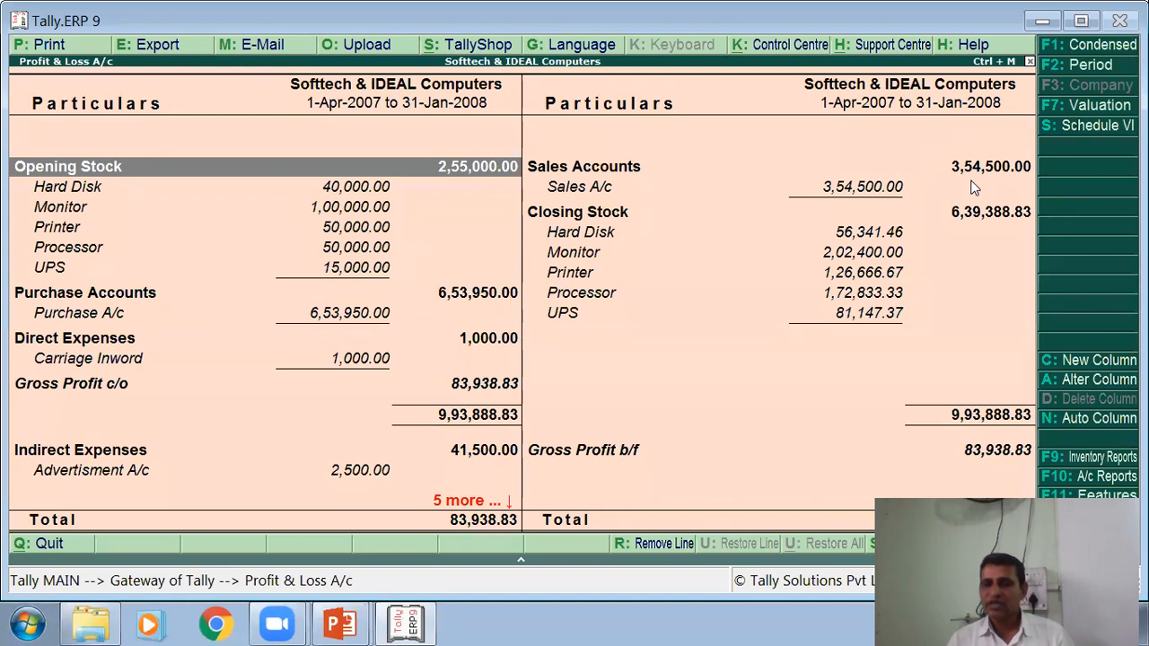
key(alt+Tab)
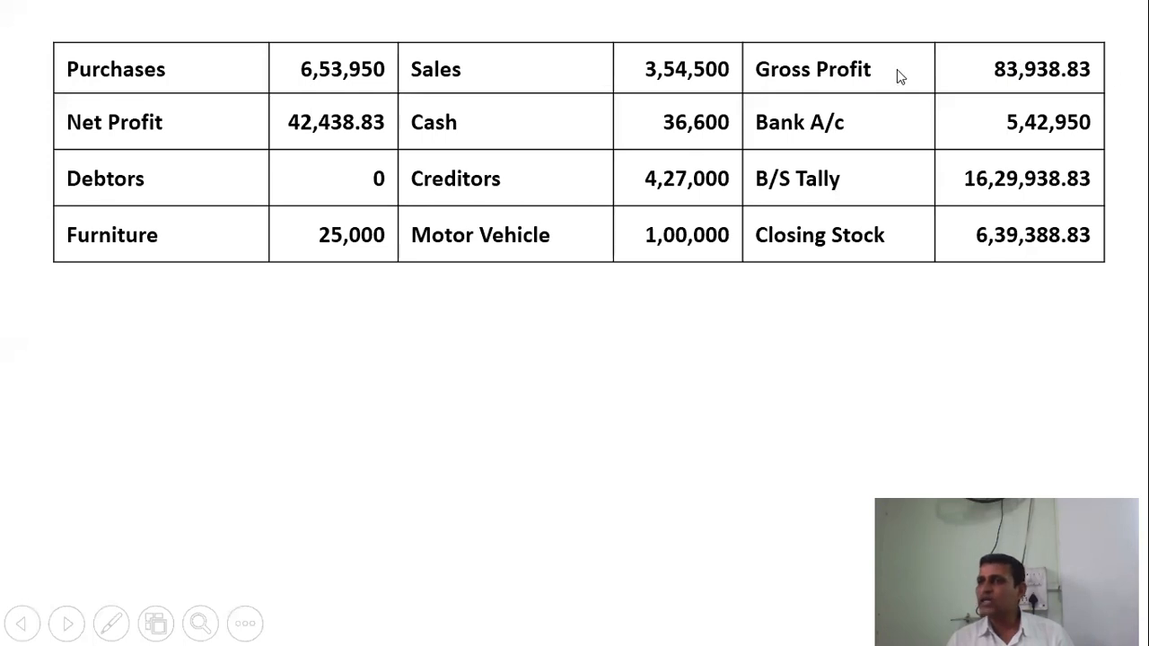
key(alt+Tab)
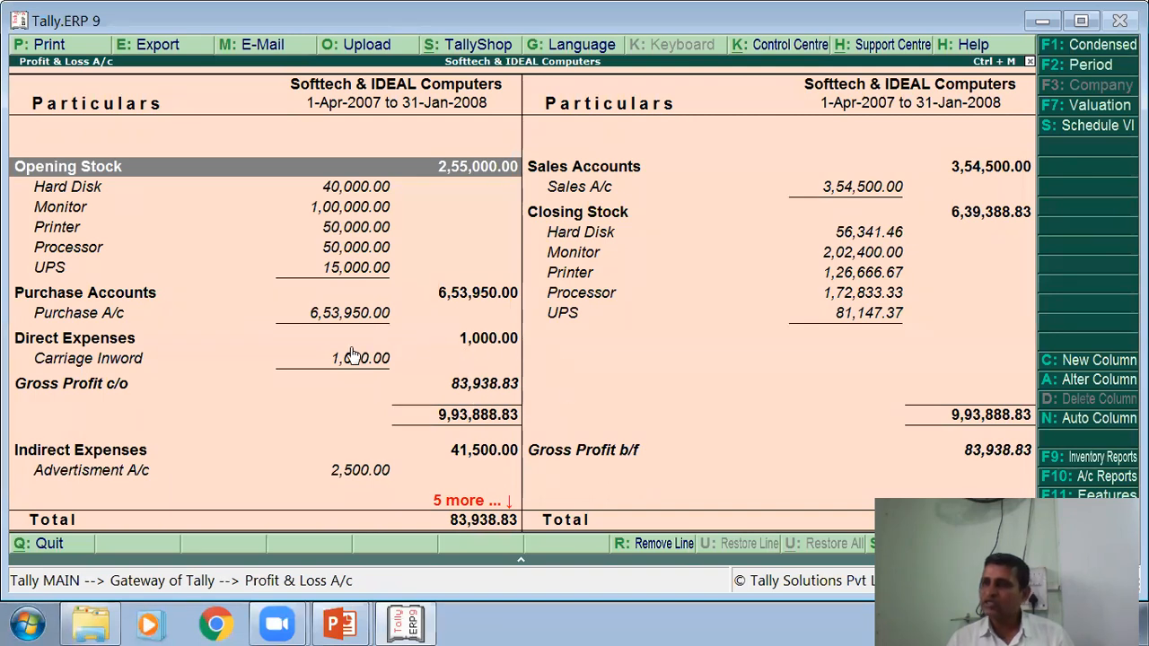
key(alt+Tab)
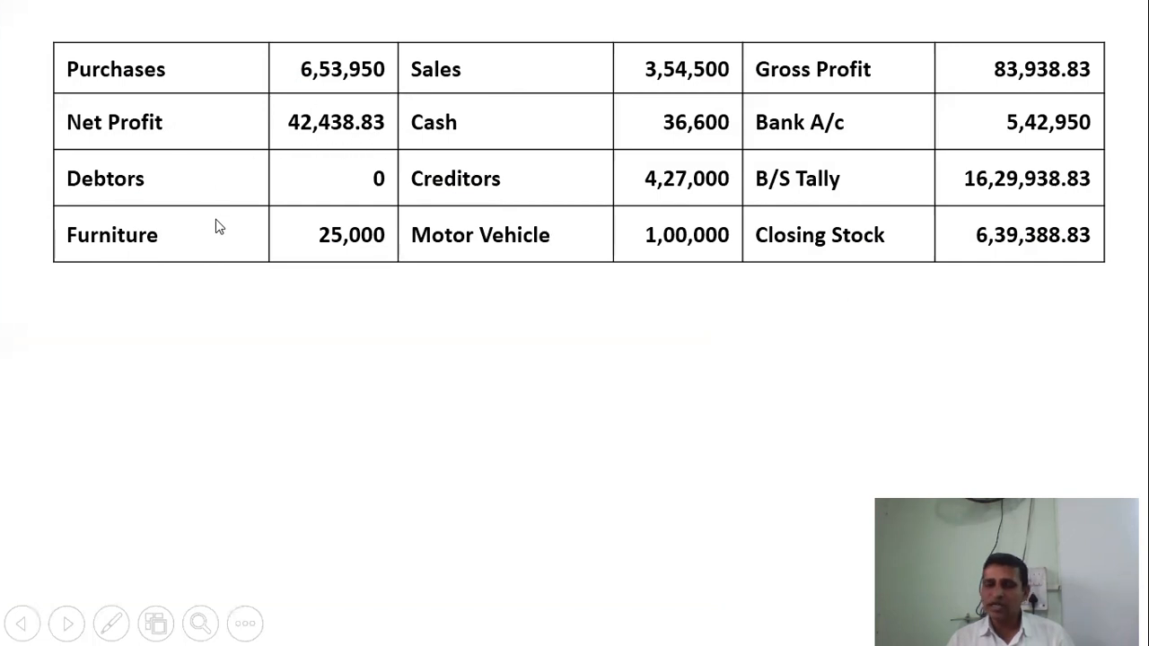
key(alt+Tab)
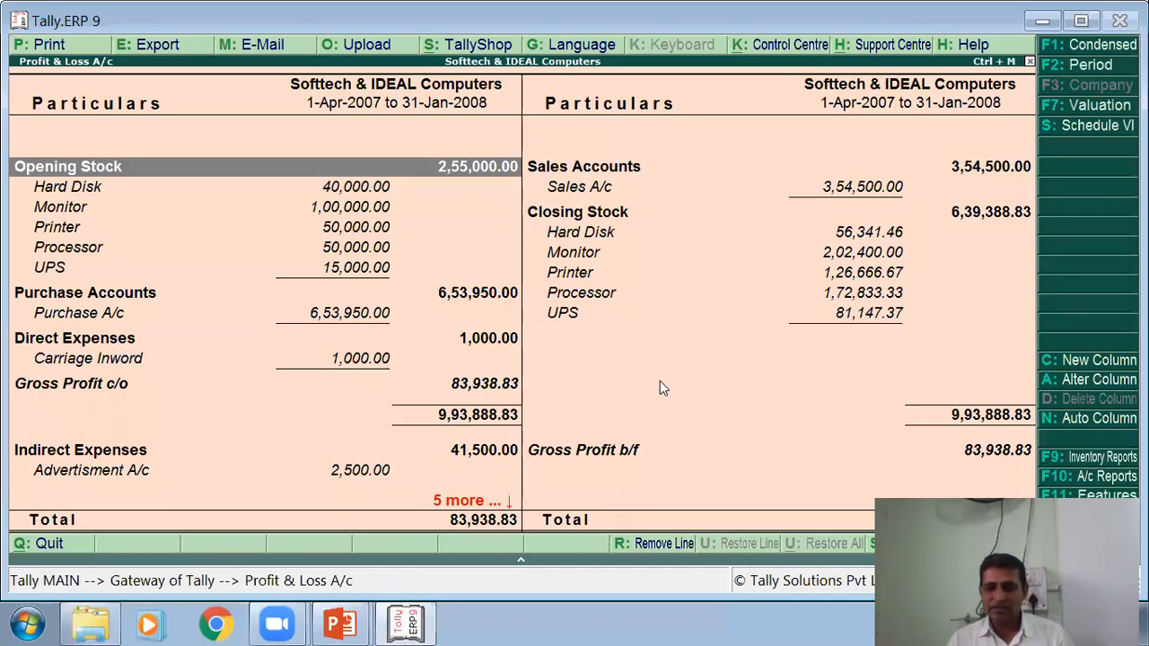
- Go down the Profit & Loss A/c to Nett Profit and compare it with the net profit on the PowerPoint slide
key(Down)
key(Down)
key(Down)
key(Down)
key(Down)
key(Down)
key(Down)
key(Down)
key(Down)
key(Down)
key(Down)
key(Down)
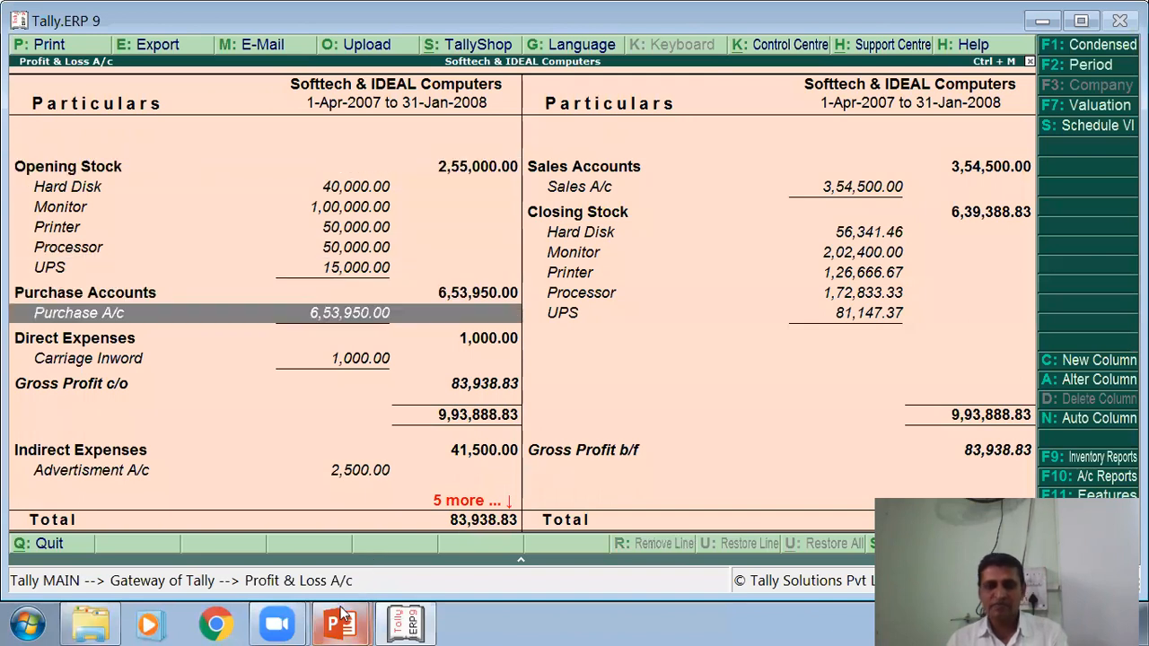
mouse_move(341, 622)
key(Down)
key(Down)
key(Down)
key(Down)
key(Down)
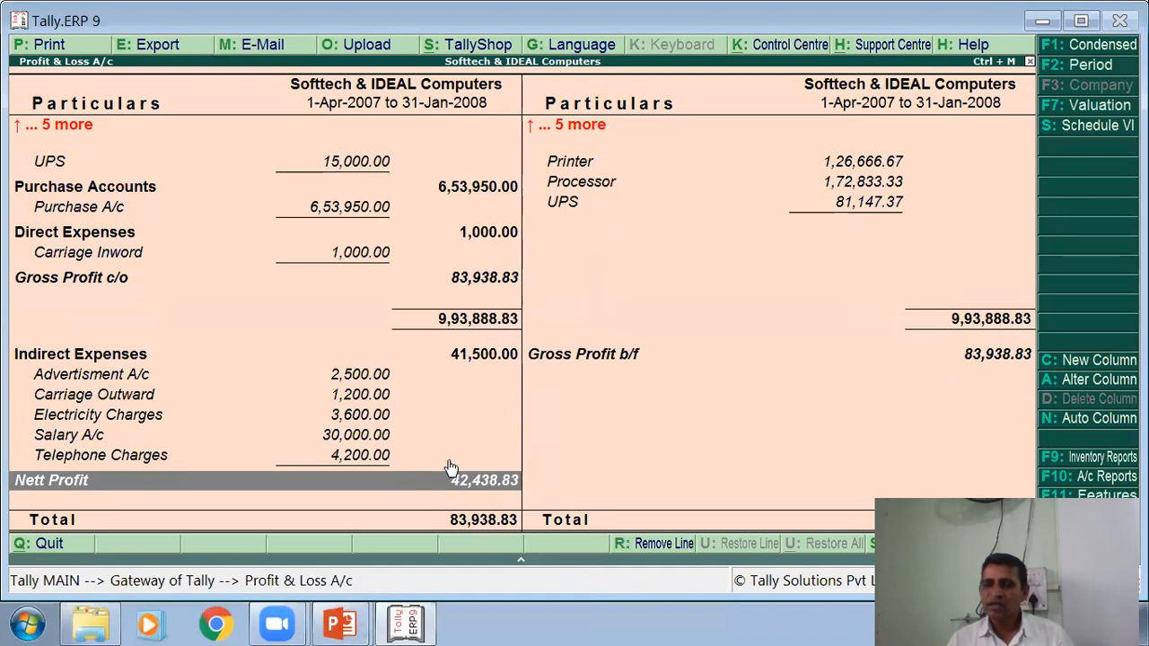
key(alt+Tab)
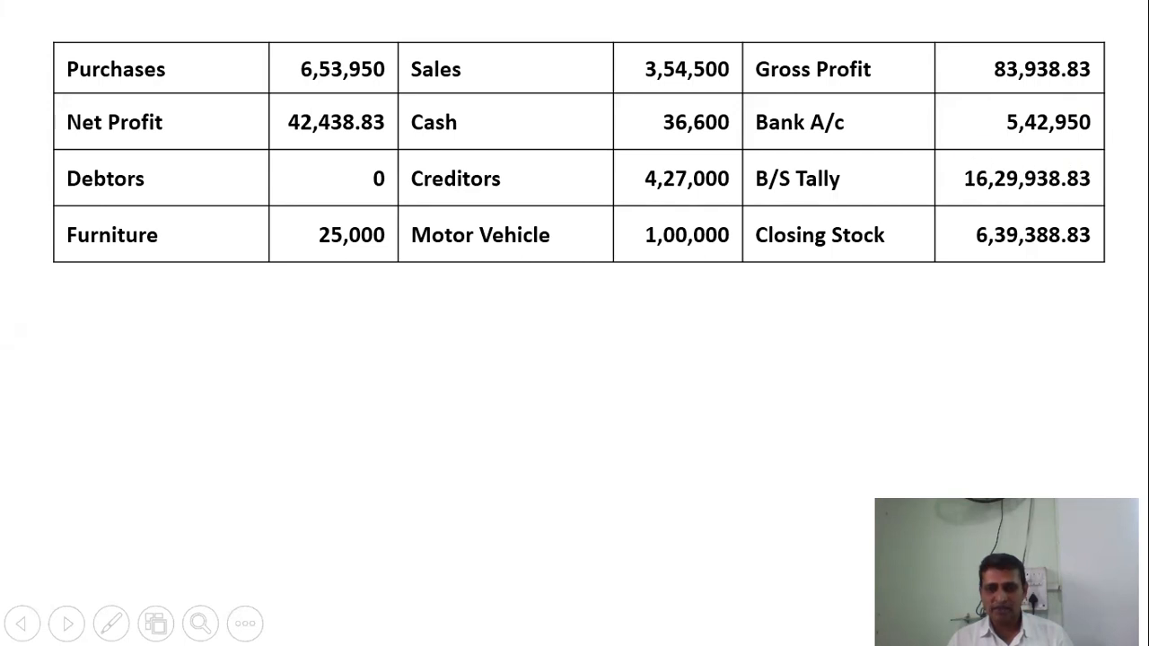
- Return to Tally.ERP 9, close the Profit & Loss A/c, and open the Balance Sheet in detailed view
key(alt+Tab)
key(Escape)
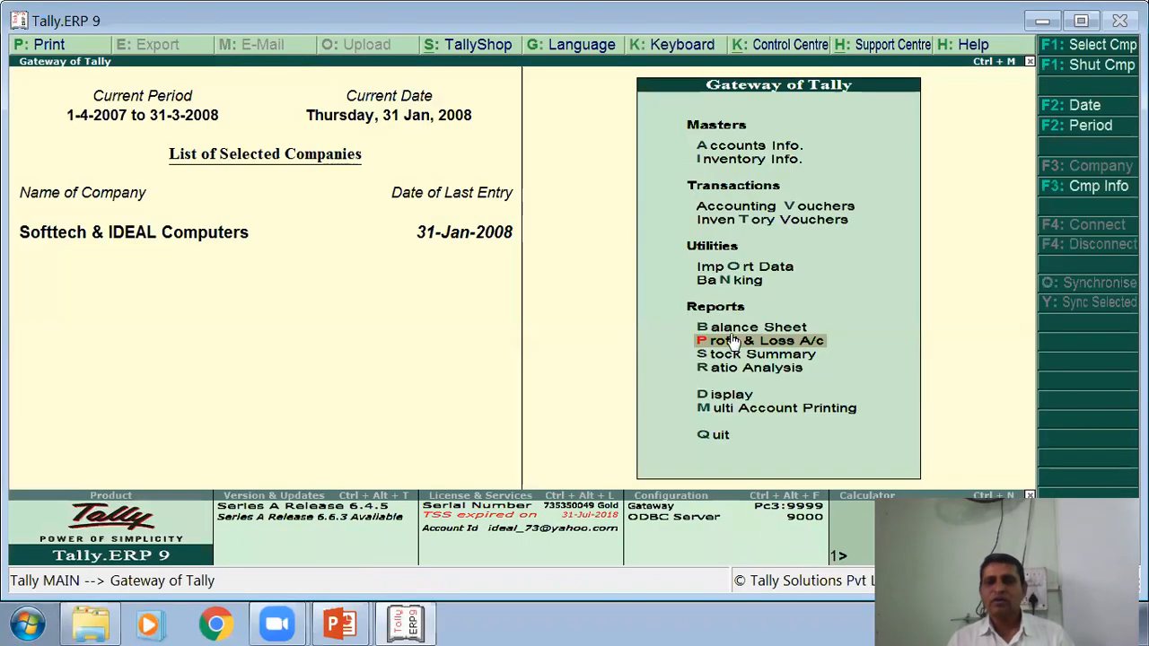
key(Up)
key(Return)
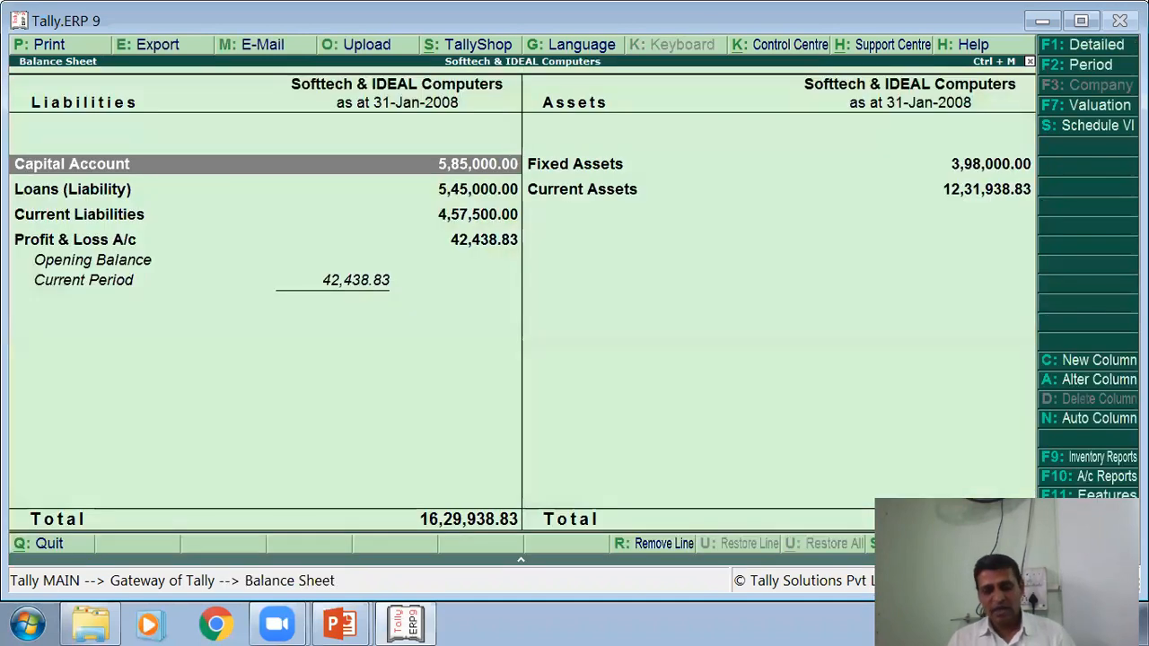
key(alt+F1)
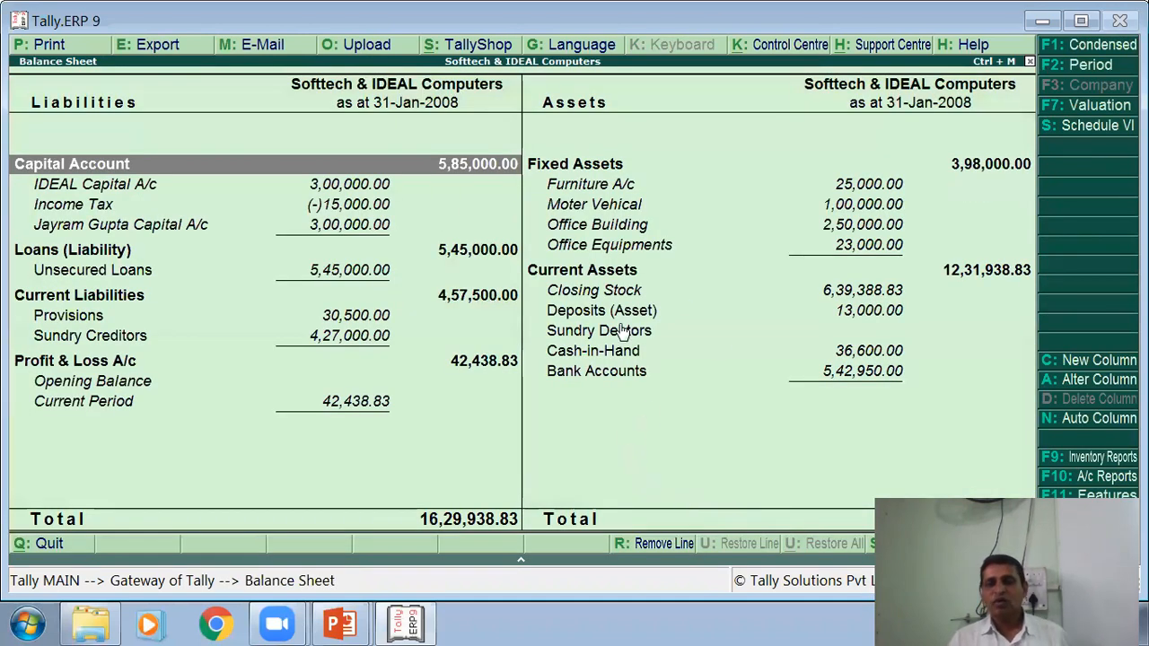
- Check the Bank Accounts balance in the Balance Sheet against the PowerPoint slide and return to Tally.ERP 9
click(603, 376)
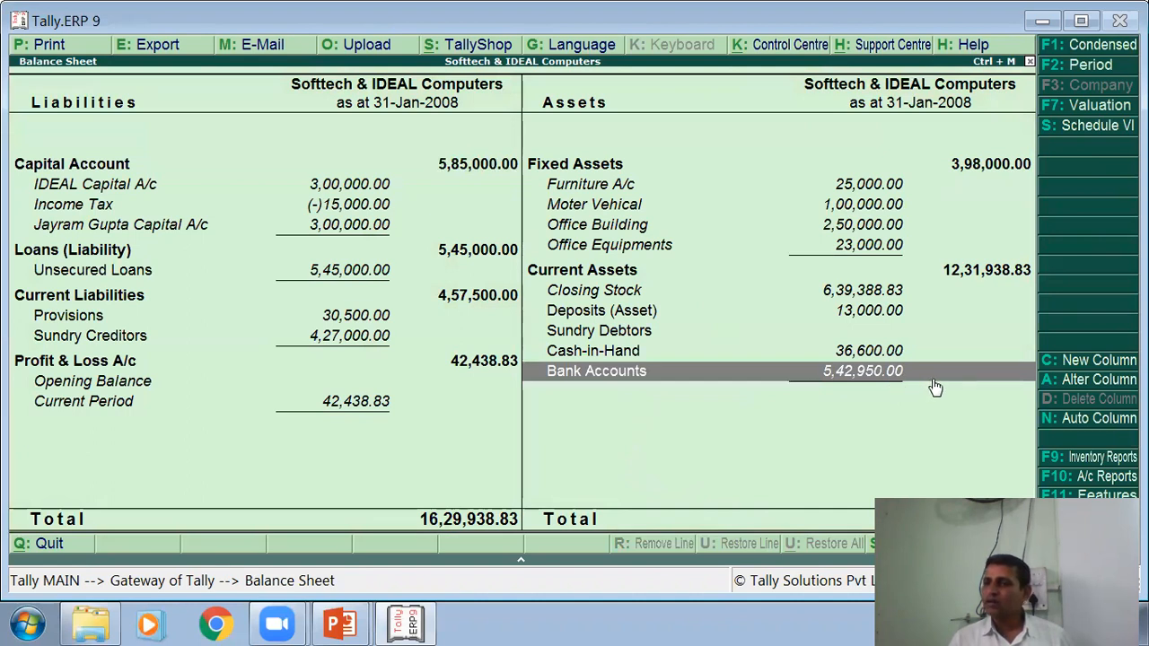
key(alt+Tab)
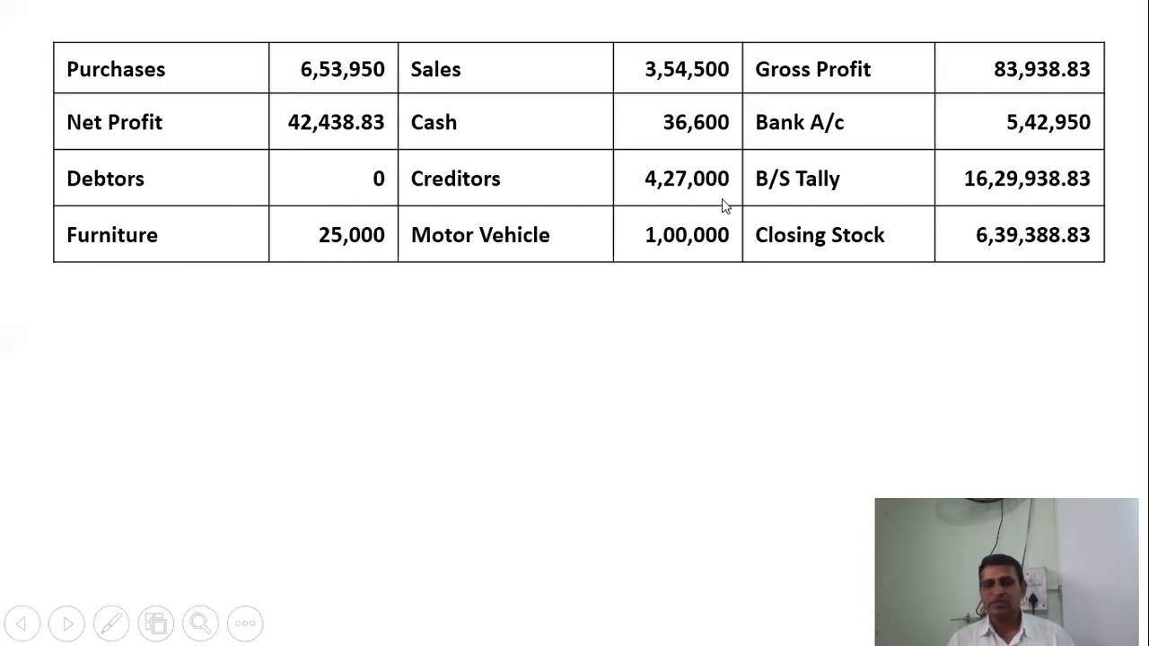
key(alt+Tab)
- Check the Sundry Debtors and Sundry Creditors balances, view the creditors' group summary, and switch back to the PowerPoint slide show
click(615, 334)
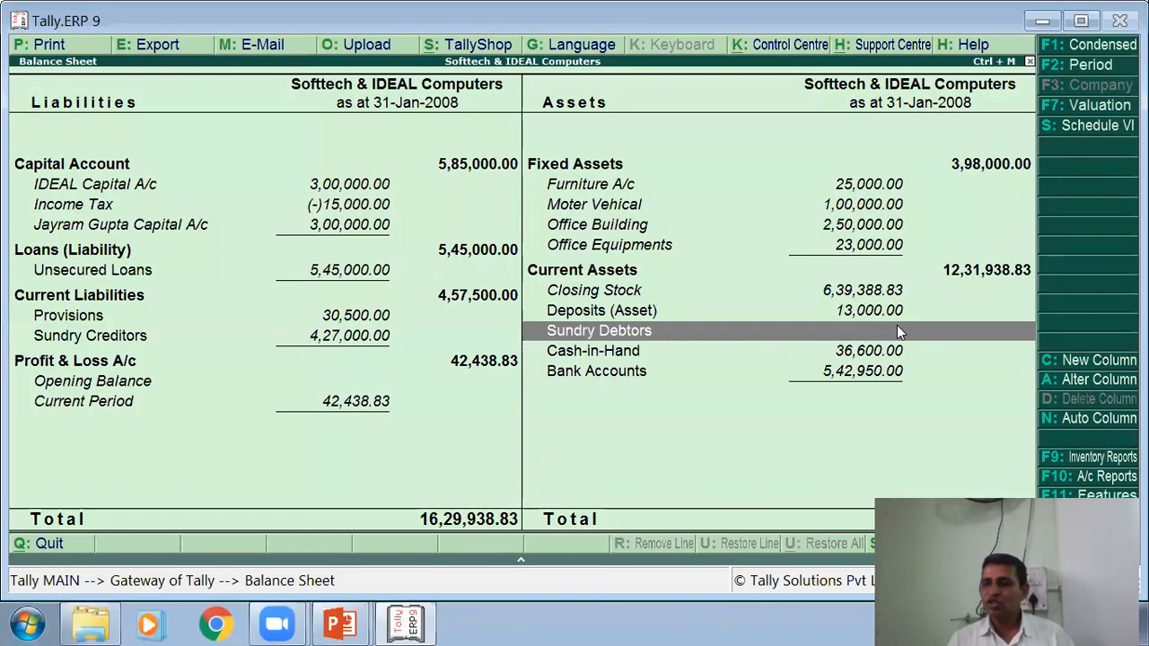
click(235, 341)
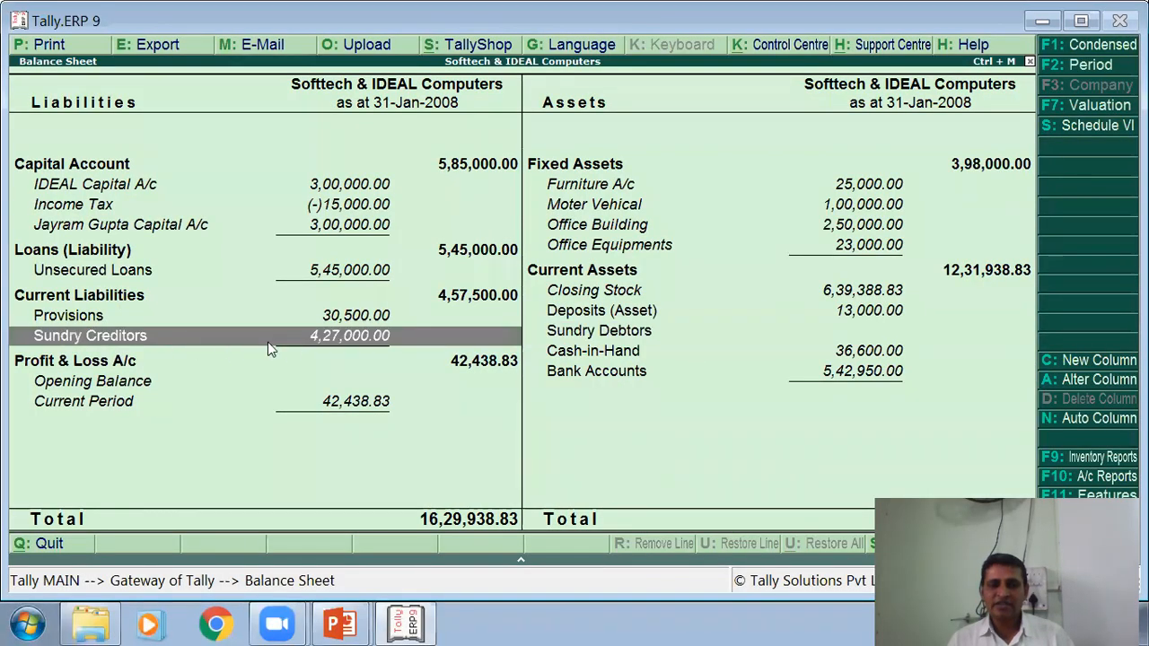
click(389, 343)
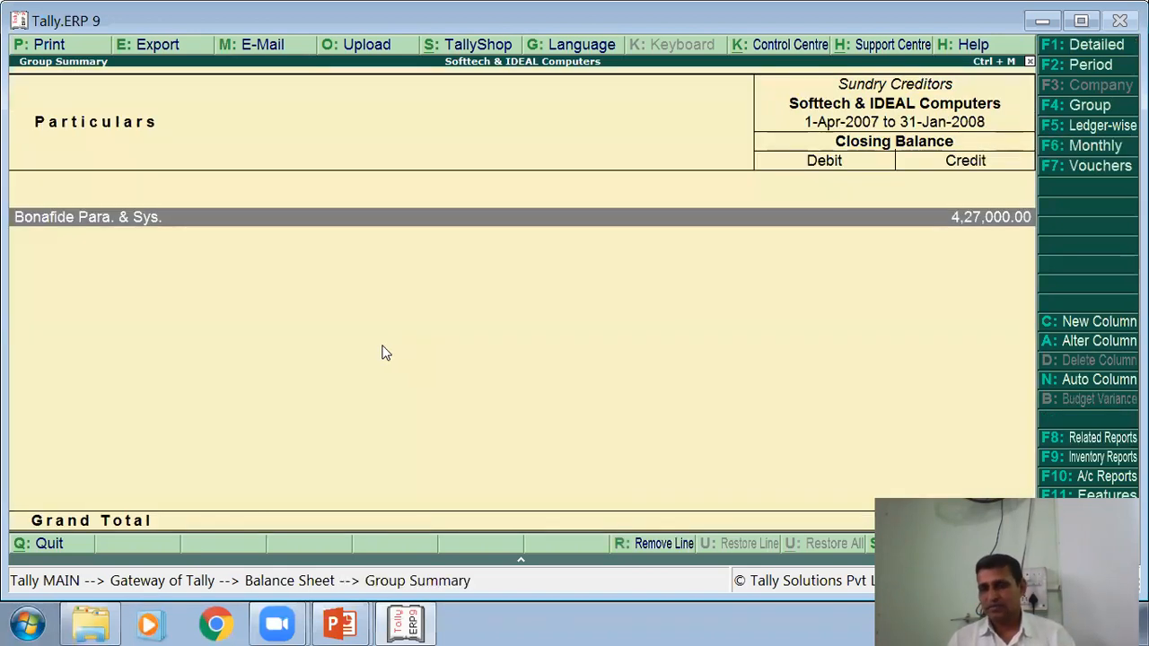
key(Escape)
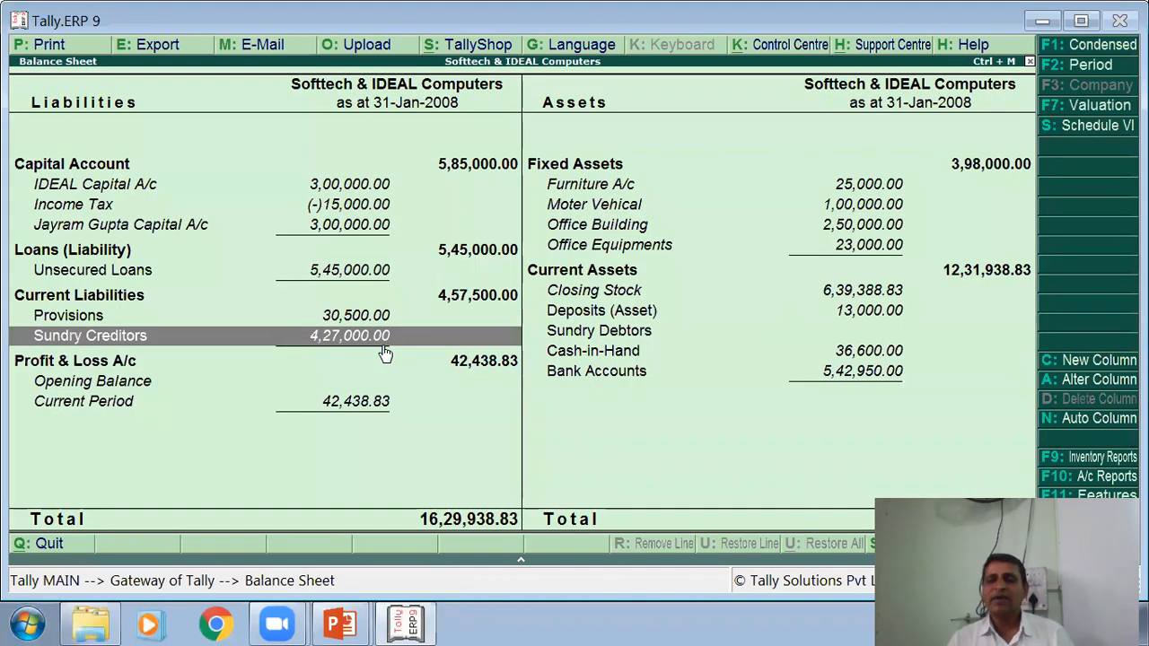
key(alt+Tab)
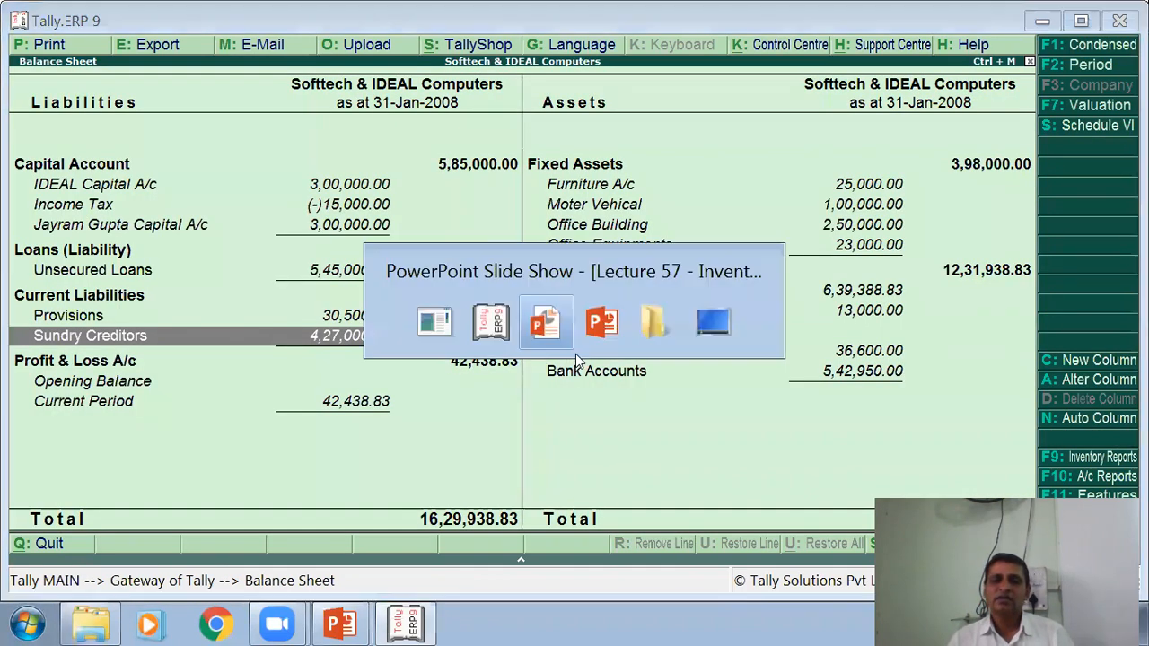
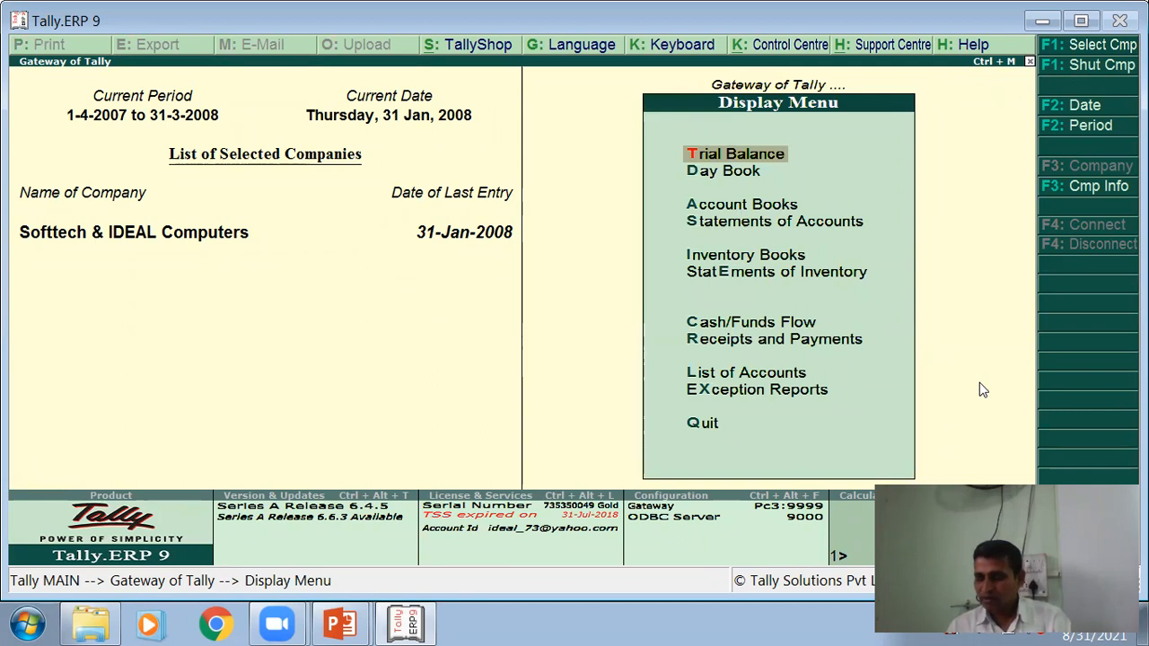
- Open the Statistics report under Statements of Accounts and review the voucher counts from Bank Payment down to Purchase
key(Return)
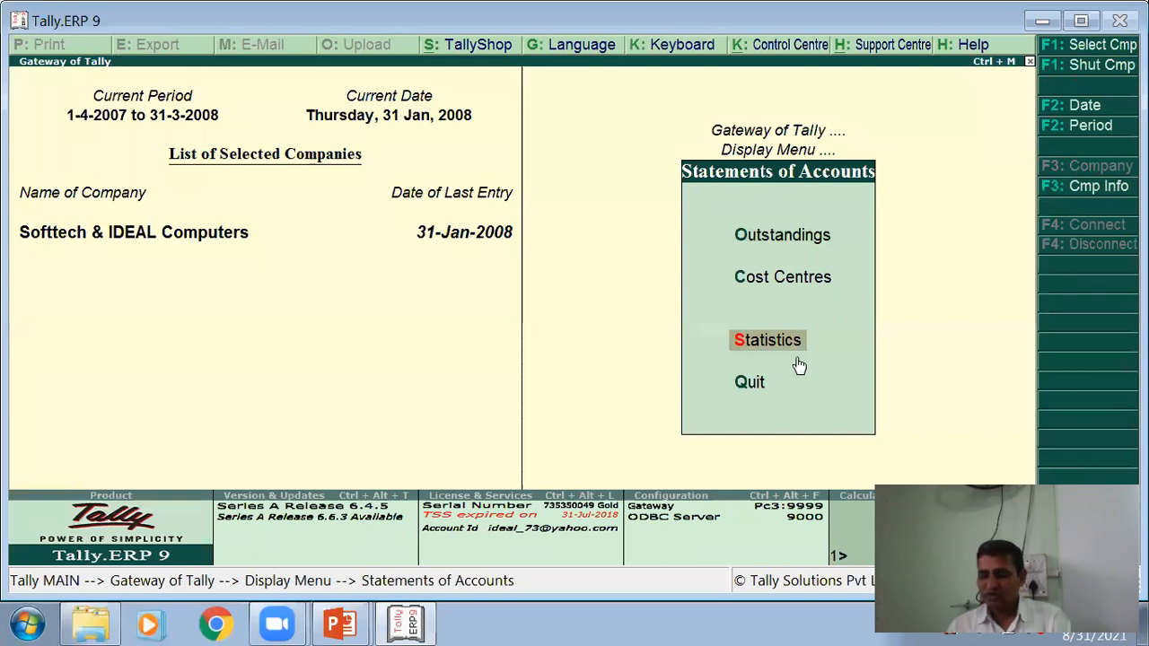
key(Return)
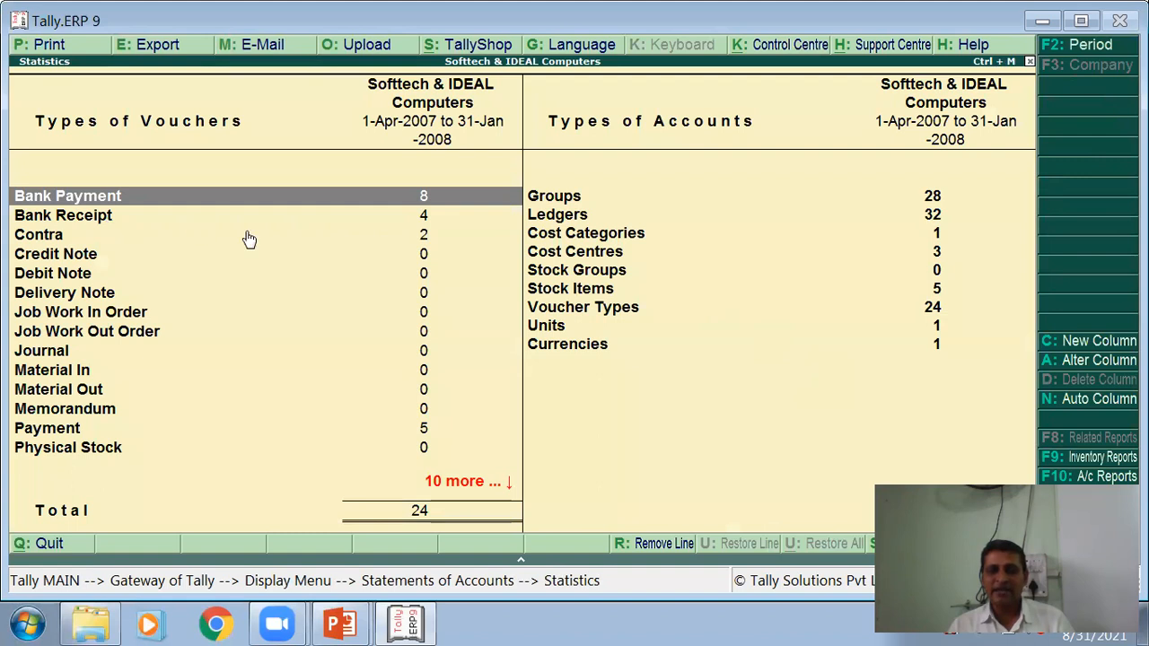
key(Down)
key(Down)
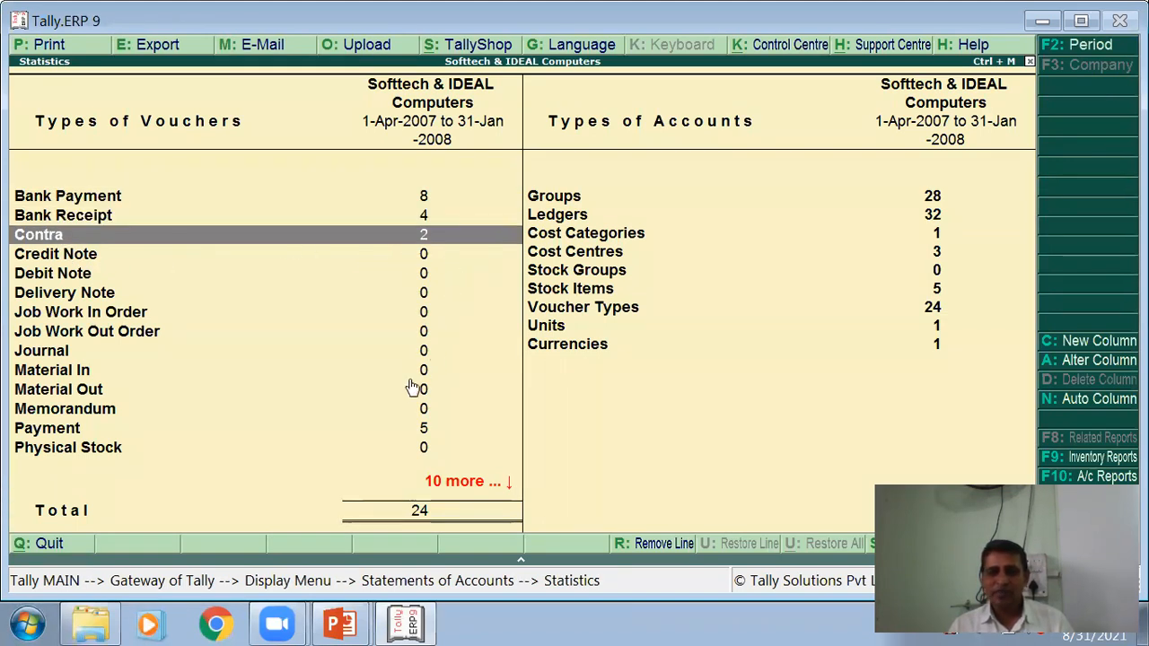
click(47, 434)
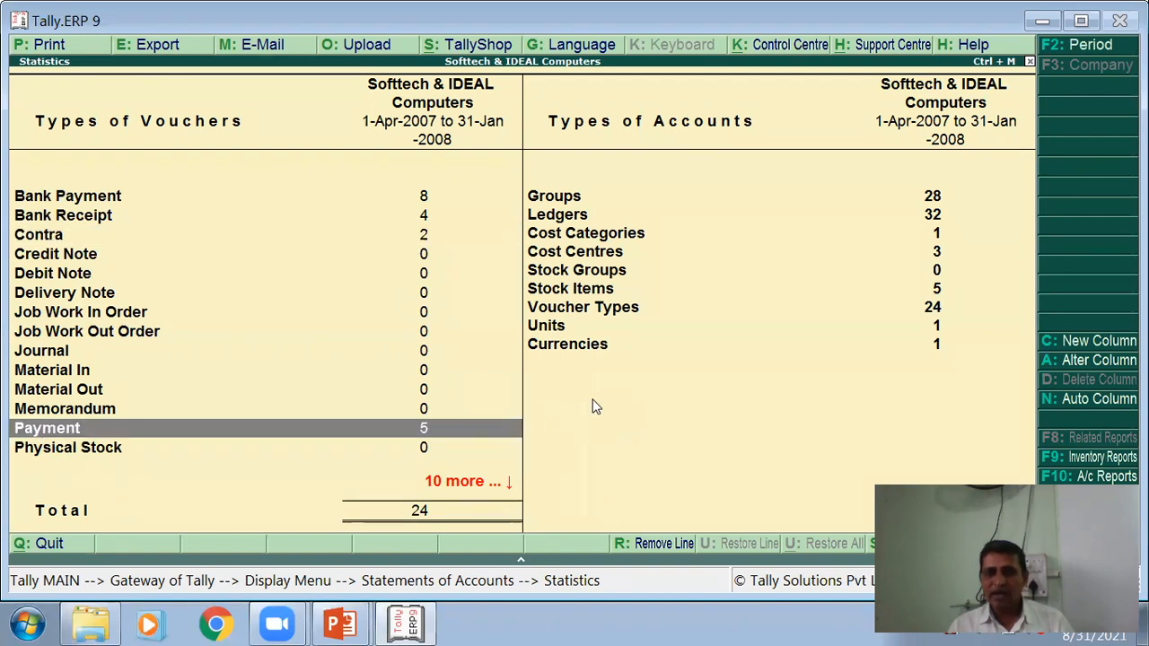
key(Down)
key(Down)
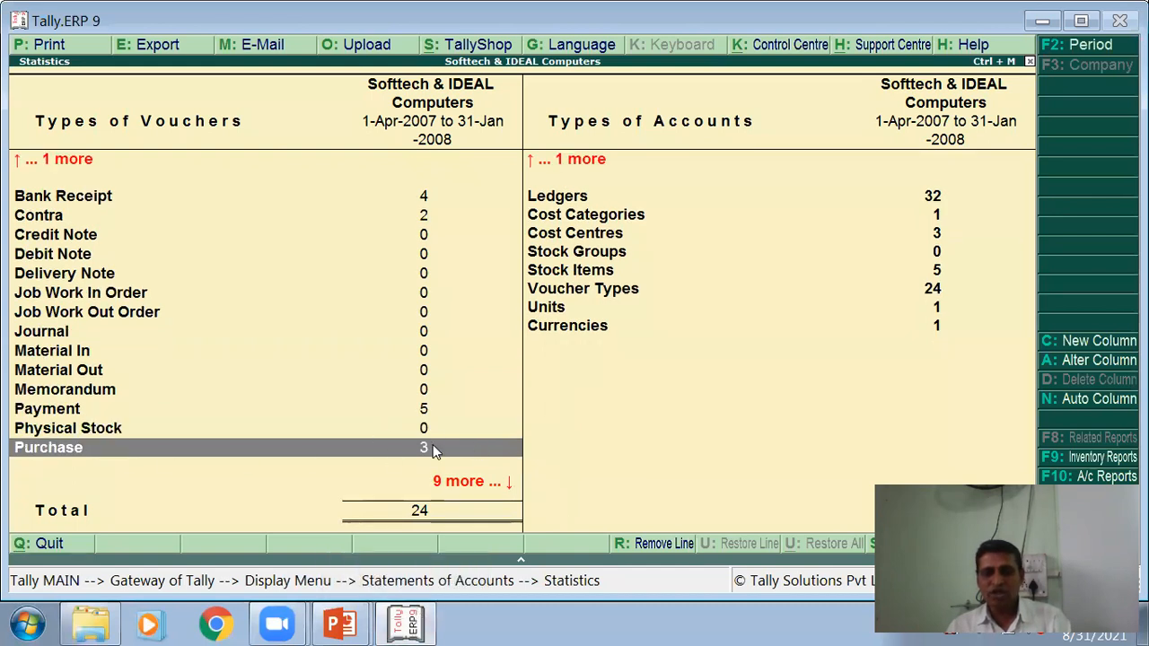
- Review the remaining voucher type counts down to Stock Journal, then close Statistics and return to the Gateway of Tally
key(Down)
key(Down)
key(Down)
key(Down)
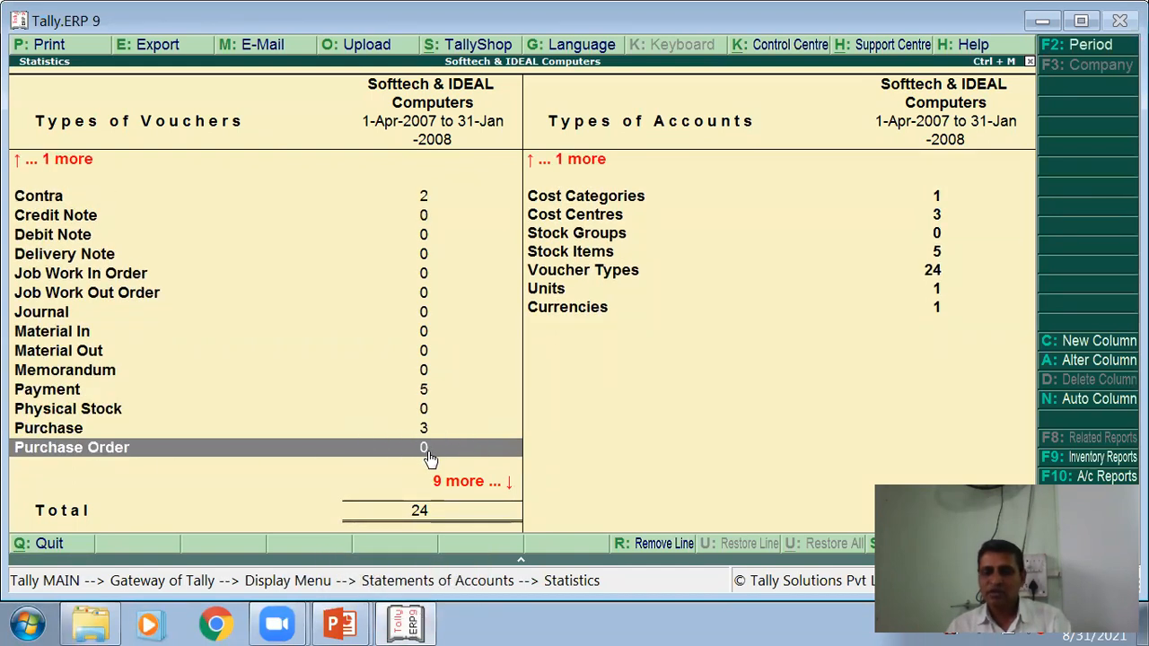
key(Down)
key(Down)
key(Down)
key(Down)
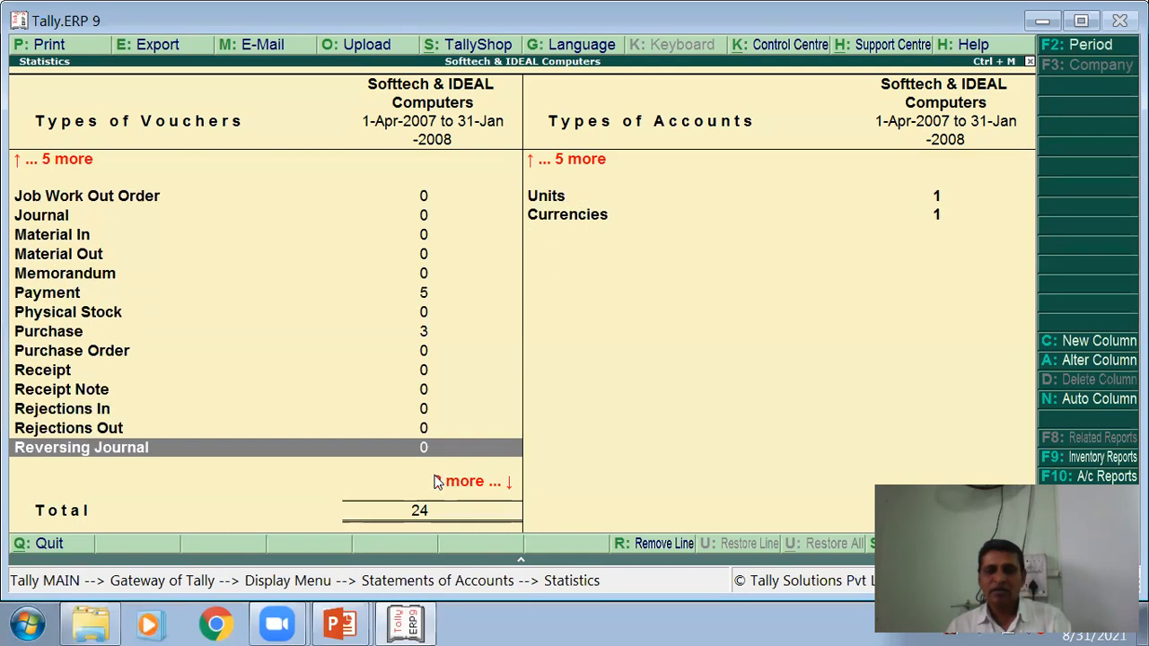
key(Down)
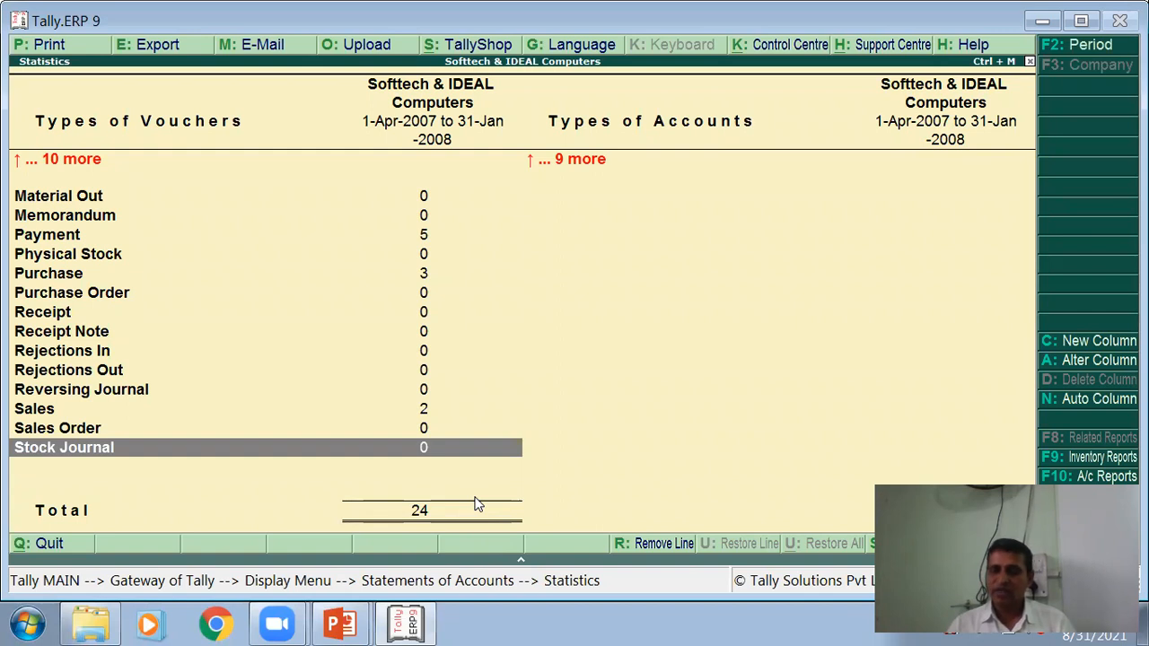
key(Home)
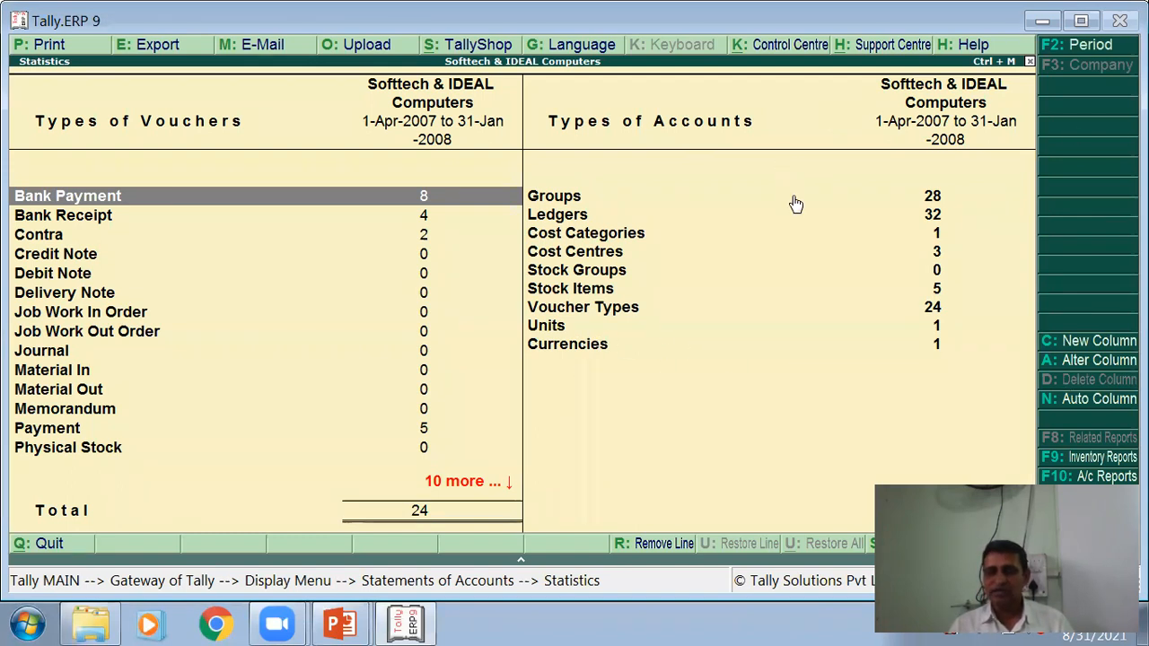
key(Escape)
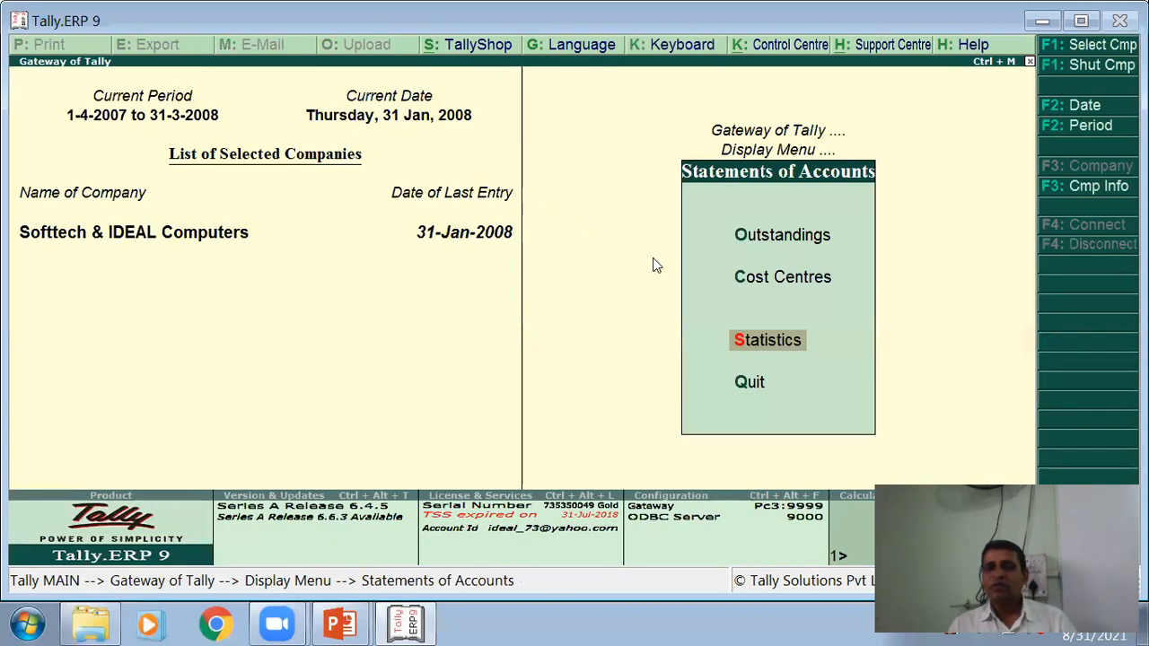
key(Escape)
key(Escape)
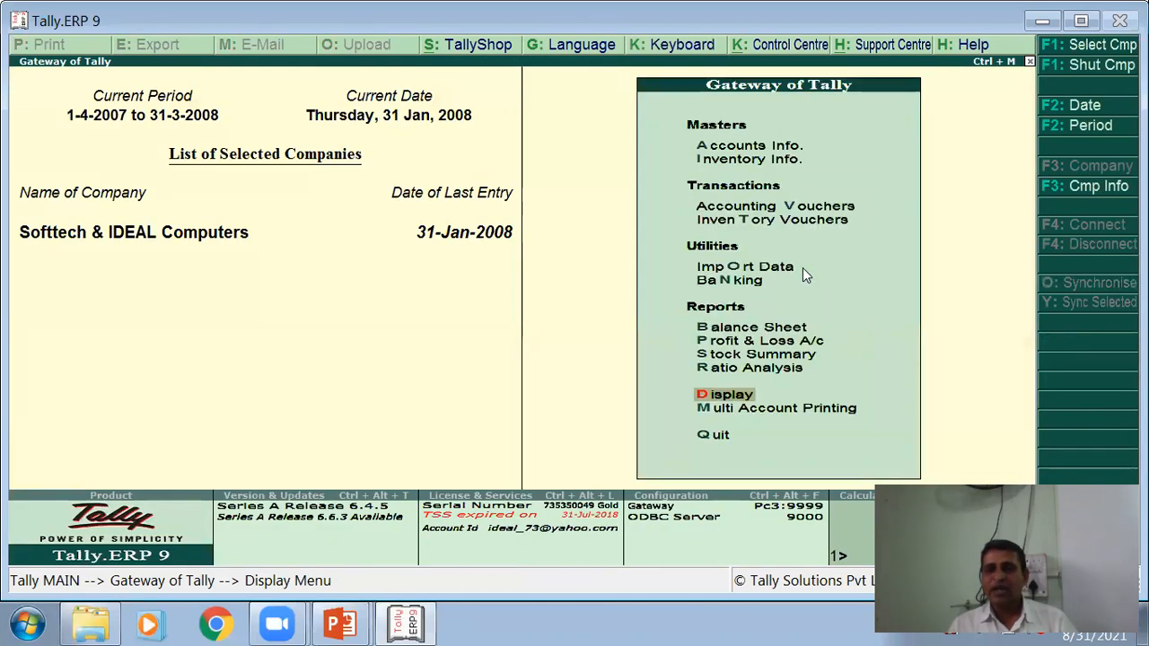
- Switch to the PowerPoint slide show and advance from the voucher counts to the Stock Summery item table
key(alt+Tab)
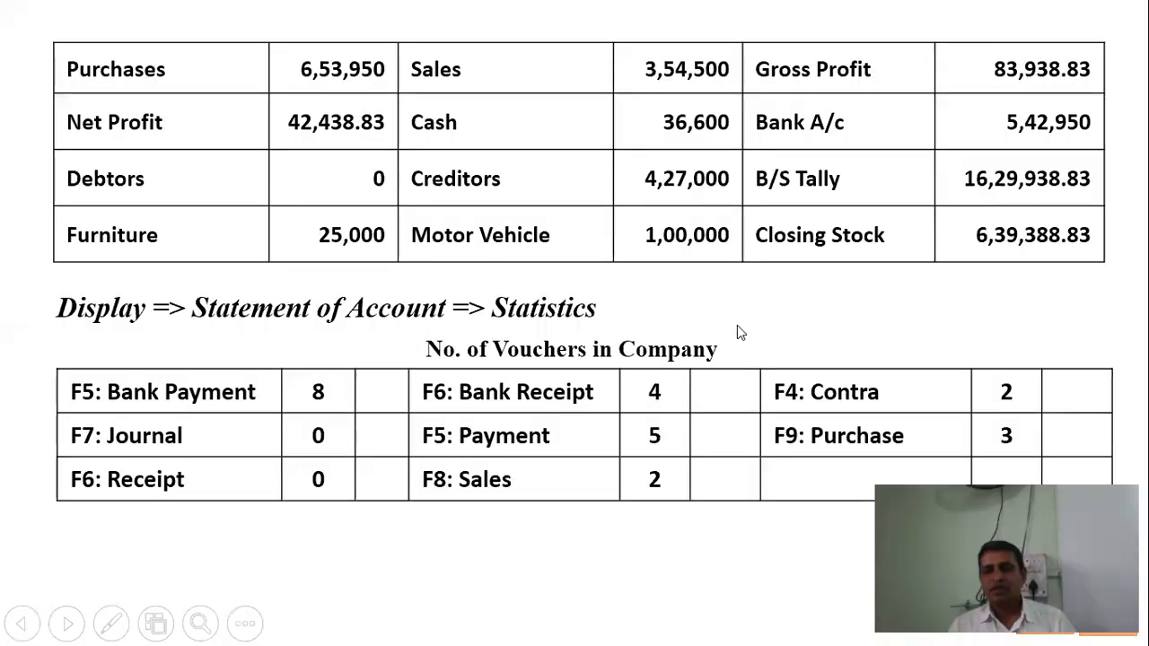
click(645, 498)
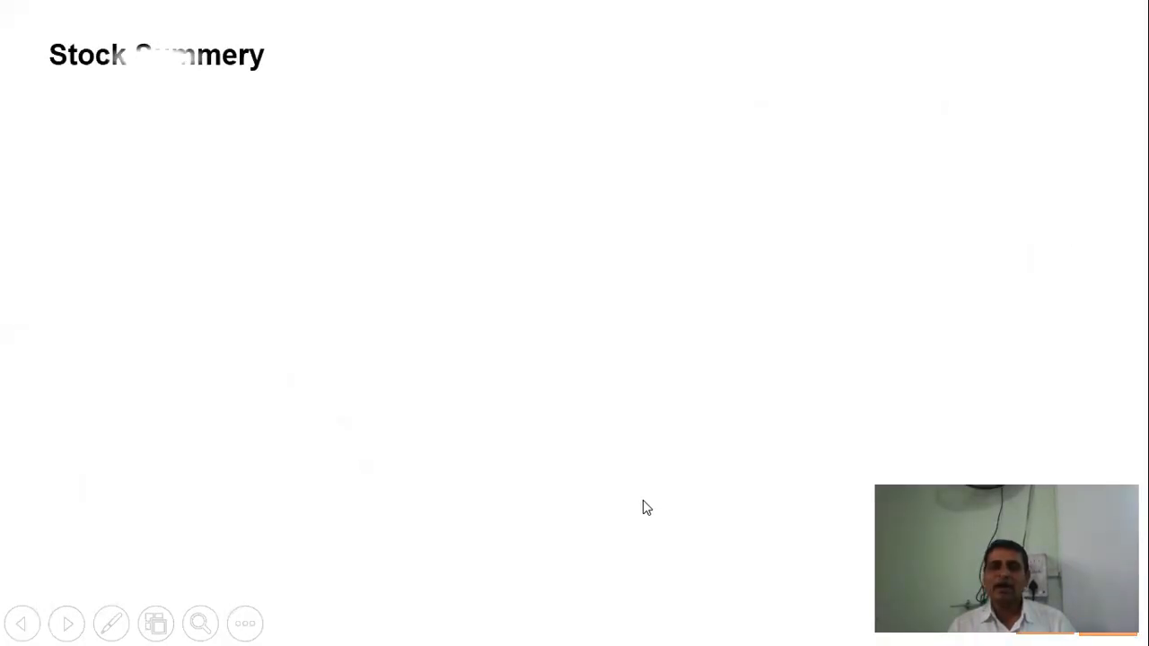
click(643, 500)
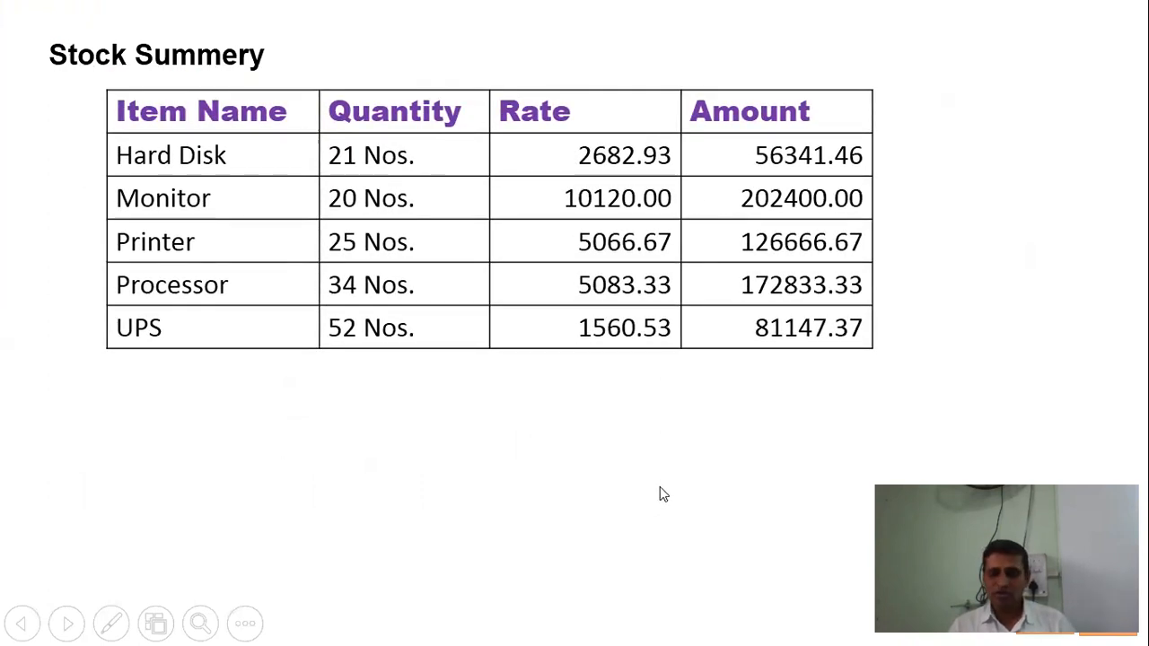
- Open the Stock Summary in Tally.ERP 9 and compare its item quantities, rates and values with the PowerPoint slide
key(alt+Tab)
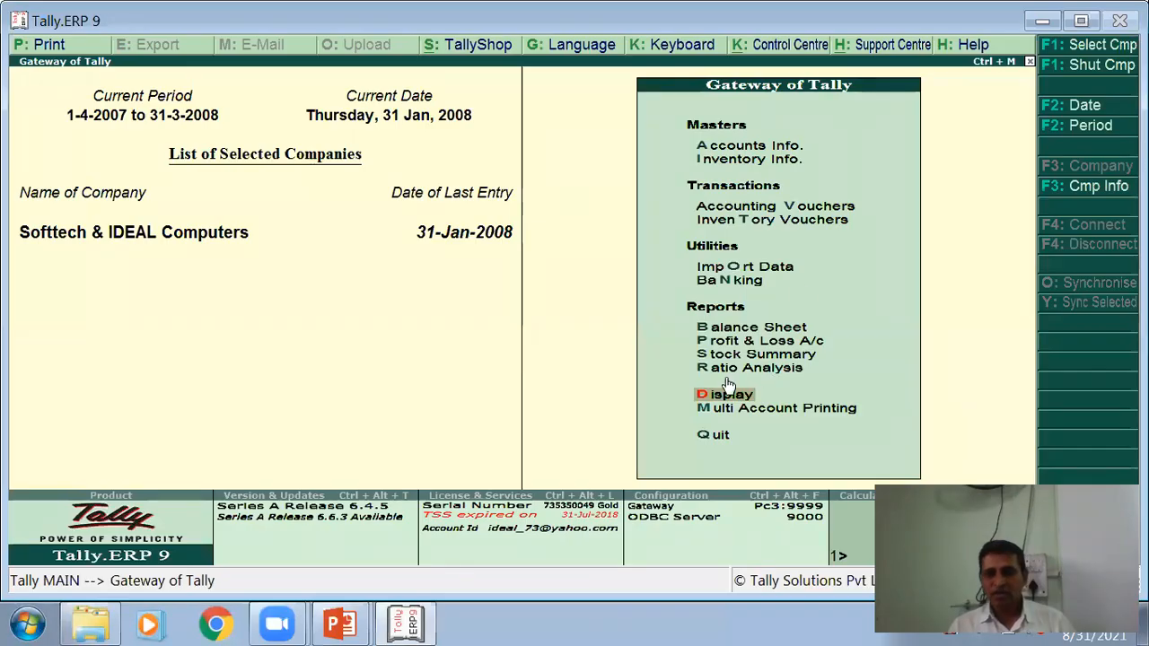
click(724, 356)
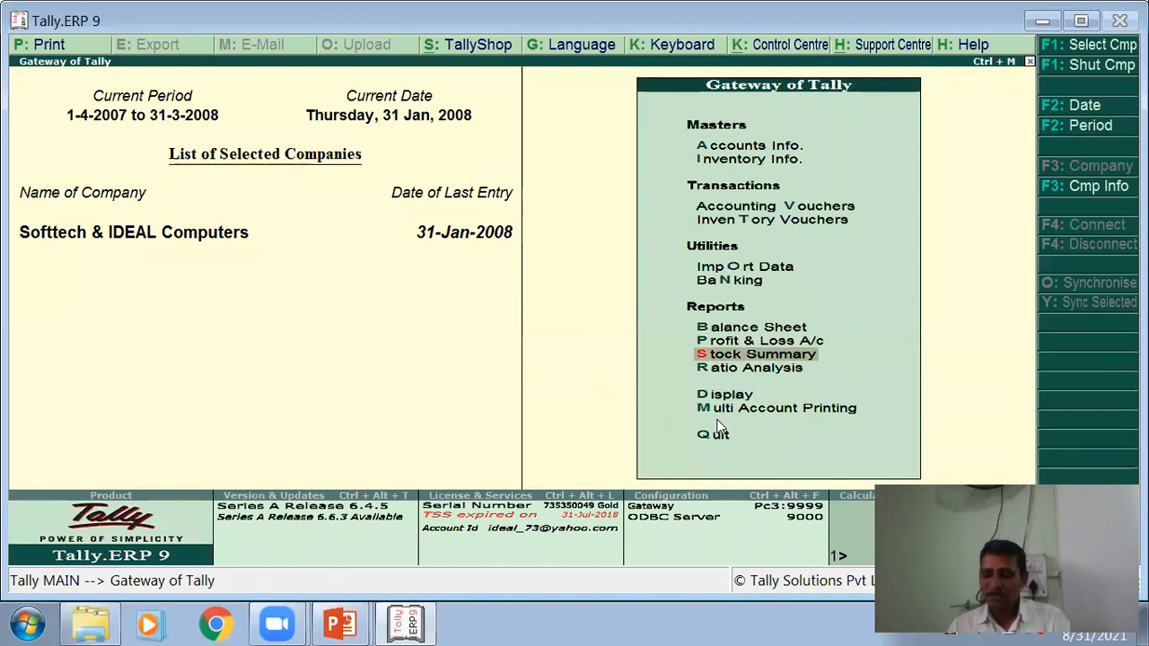
key(Return)
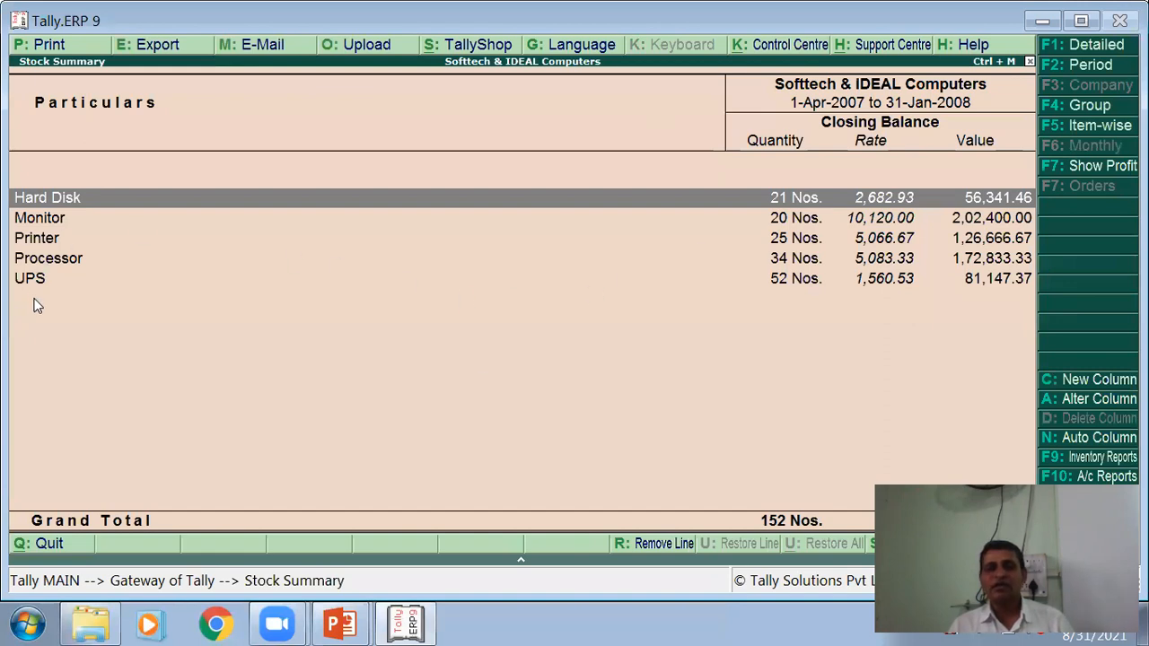
key(alt+Tab)
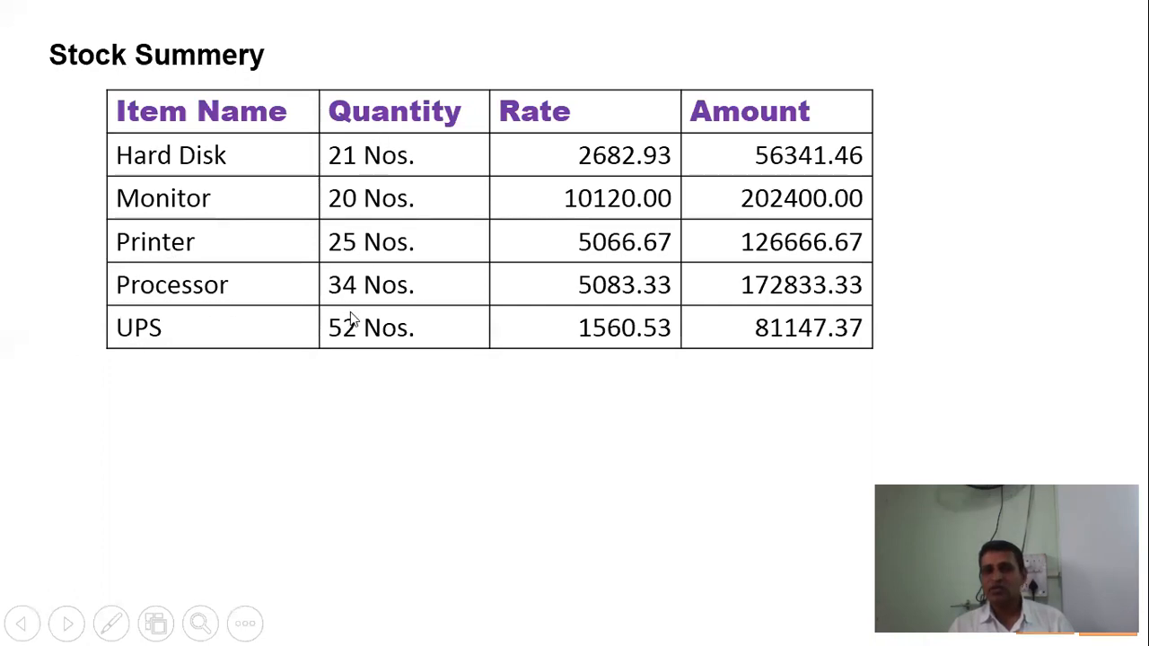
key(alt+Tab)
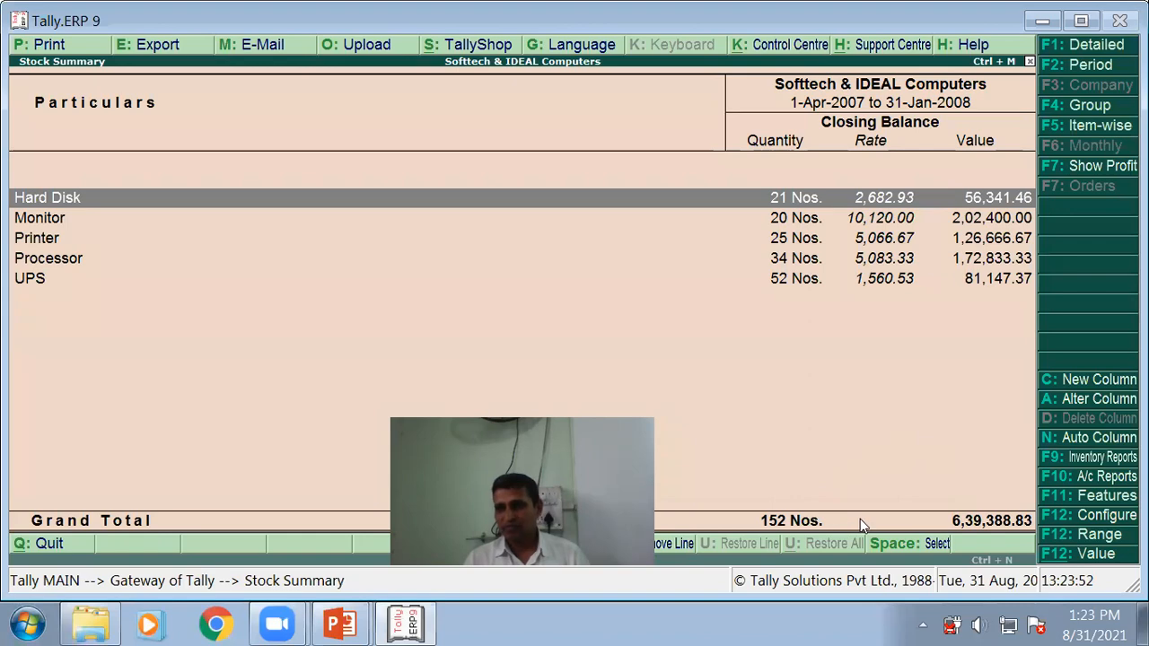
key(alt+Tab)
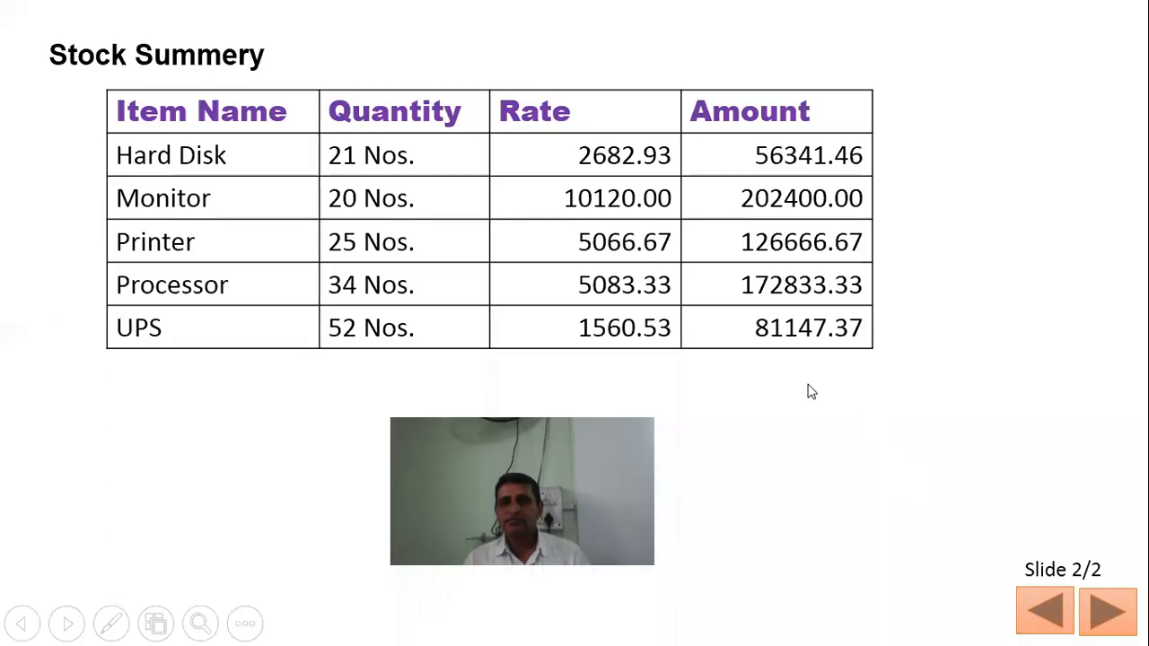
- Reveal the Cost Center Summary table on the slide, then open Tally.ERP 9's Display Menu and recheck the report path on the slide
click(982, 260)
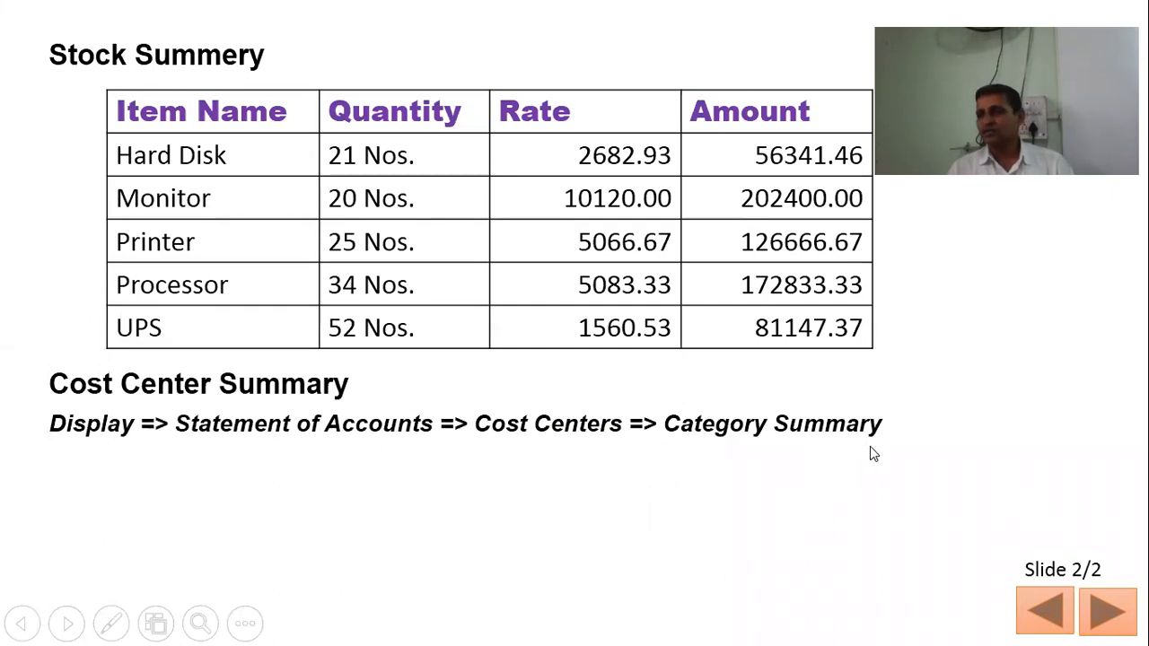
click(893, 460)
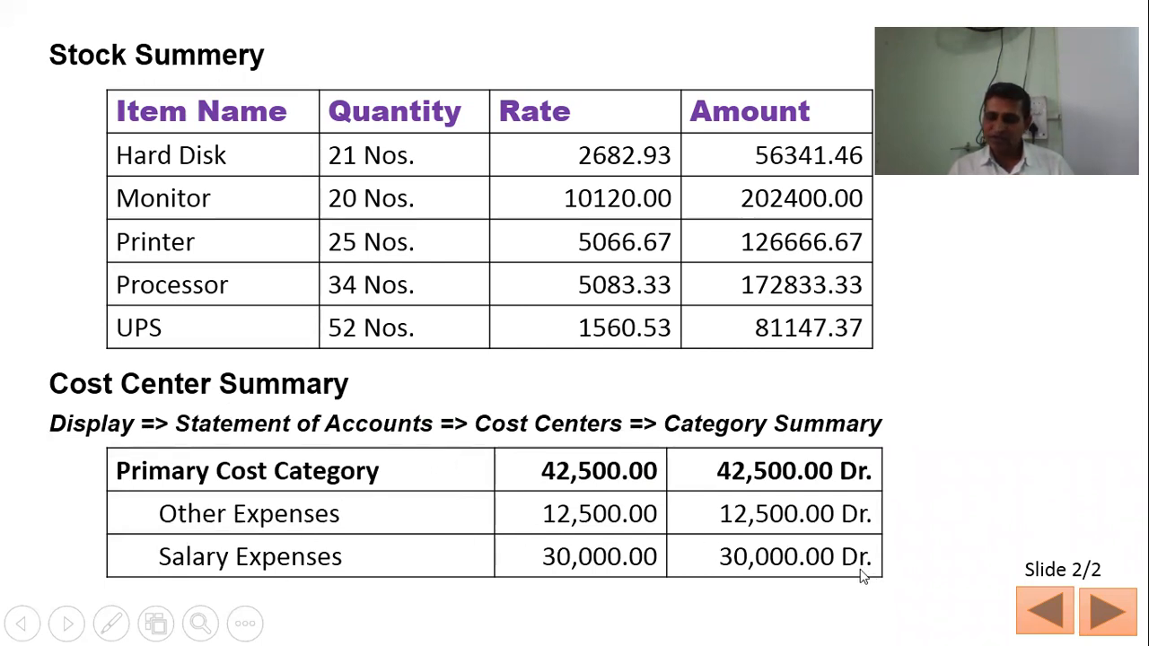
key(alt+Tab)
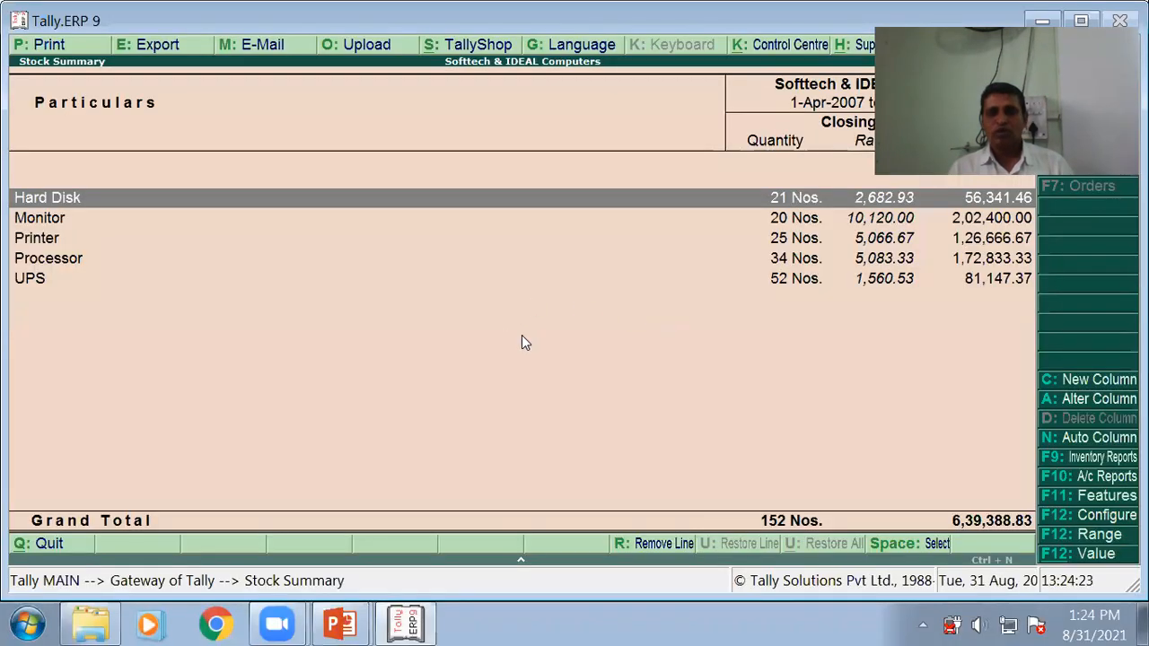
key(Escape)
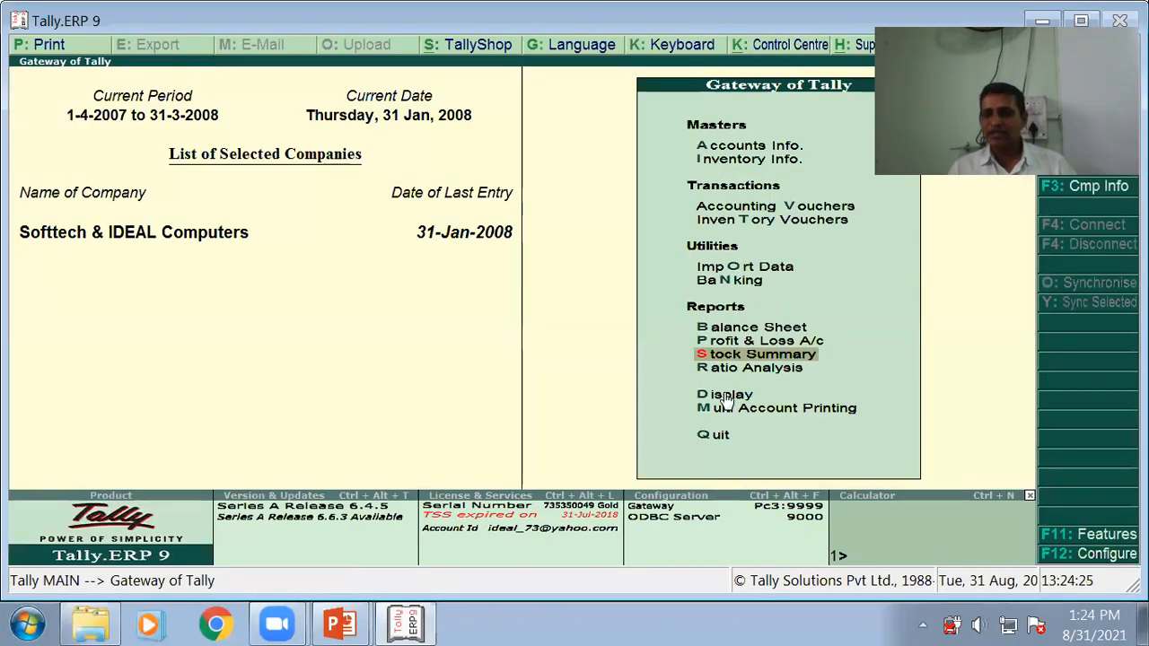
key(d)
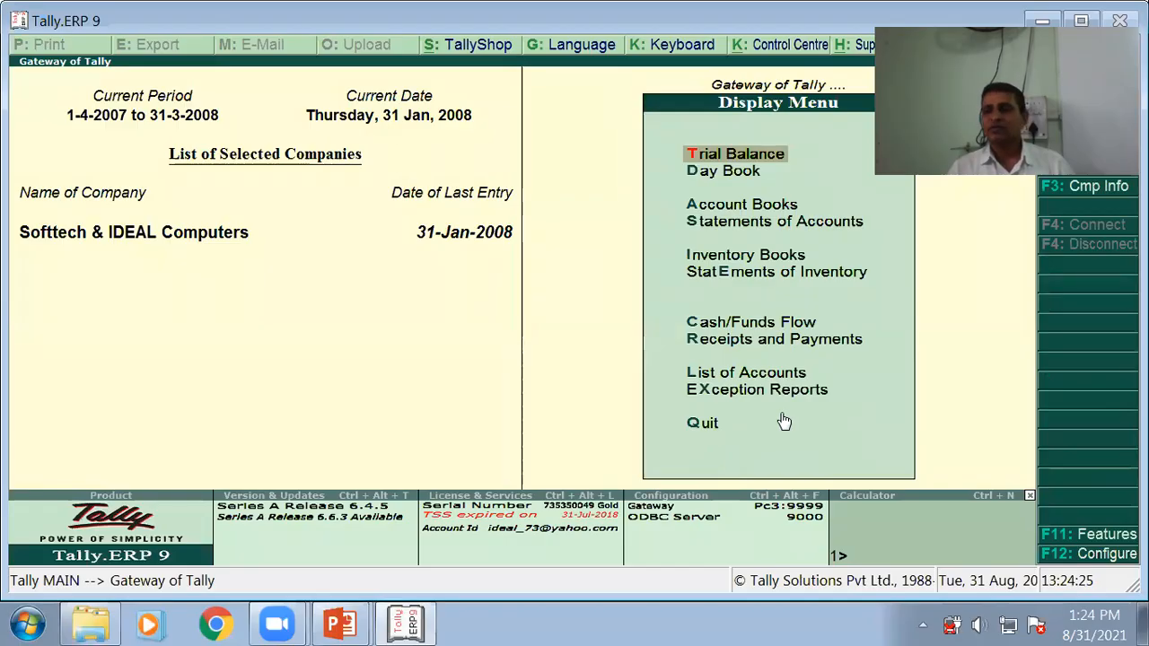
key(alt+Tab)
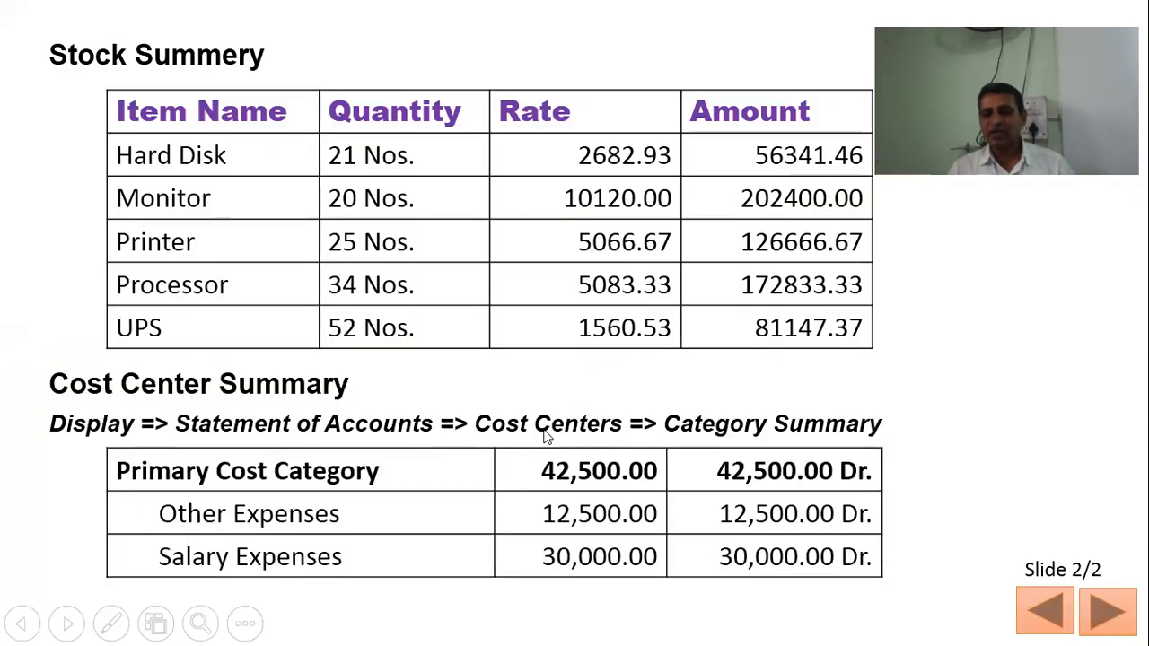
key(alt+Tab)
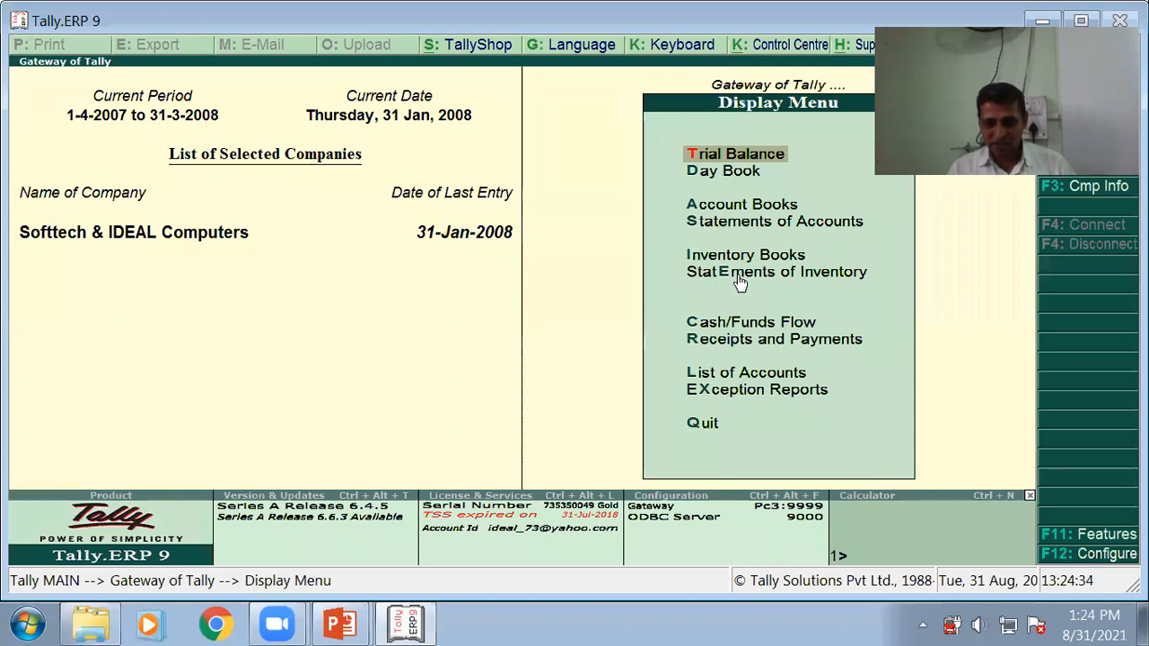
- Open the Category Summary of Cost Centres and compare it with the PowerPoint slide, ending on the closing slide
click(738, 222)
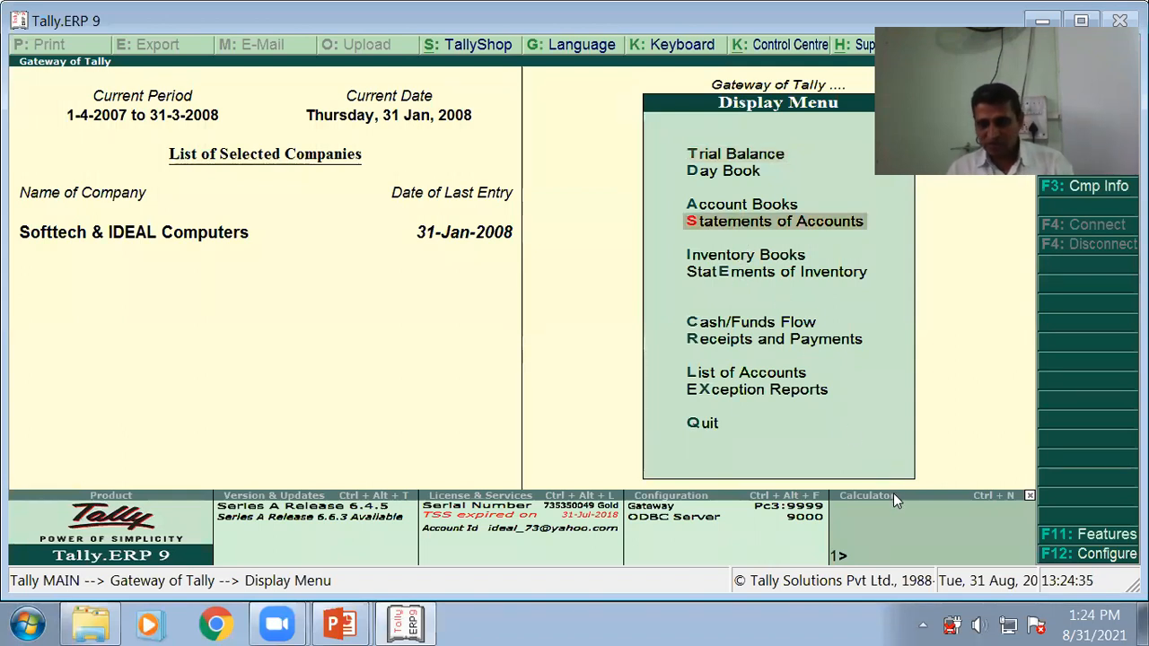
key(Return)
click(776, 280)
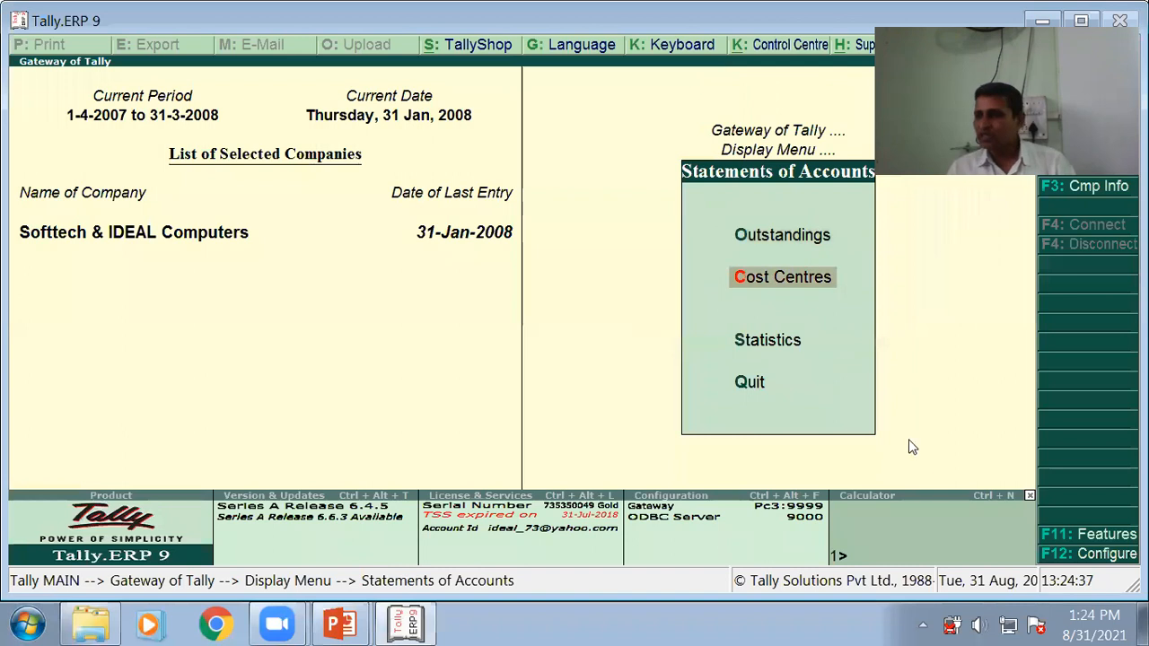
key(Return)
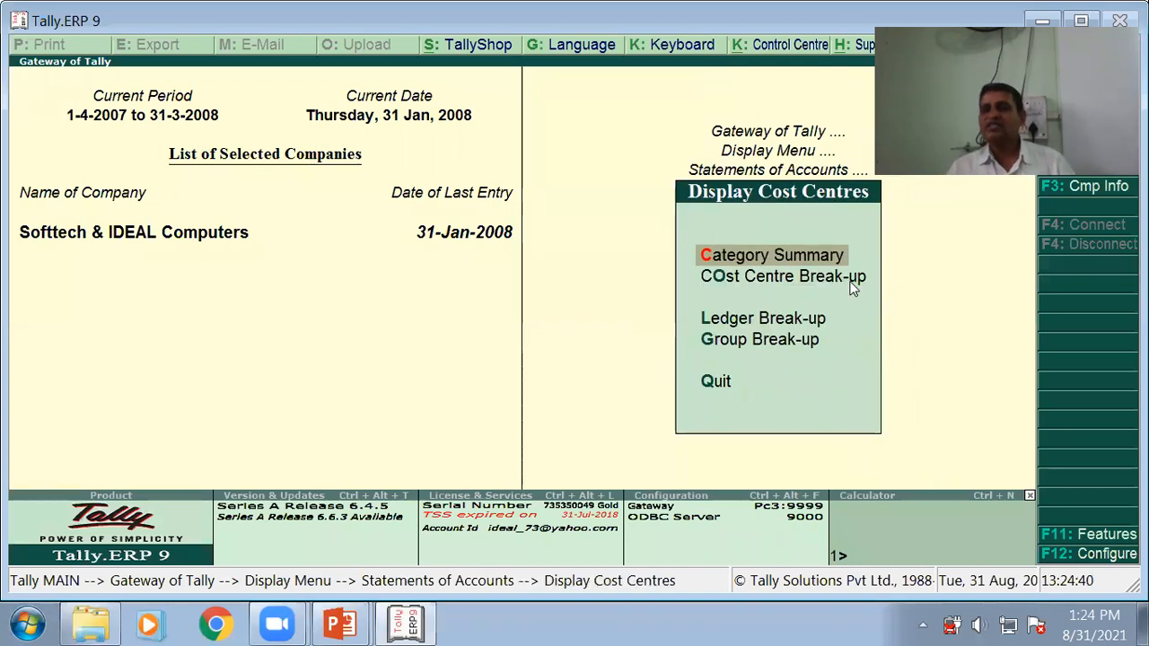
key(Return)
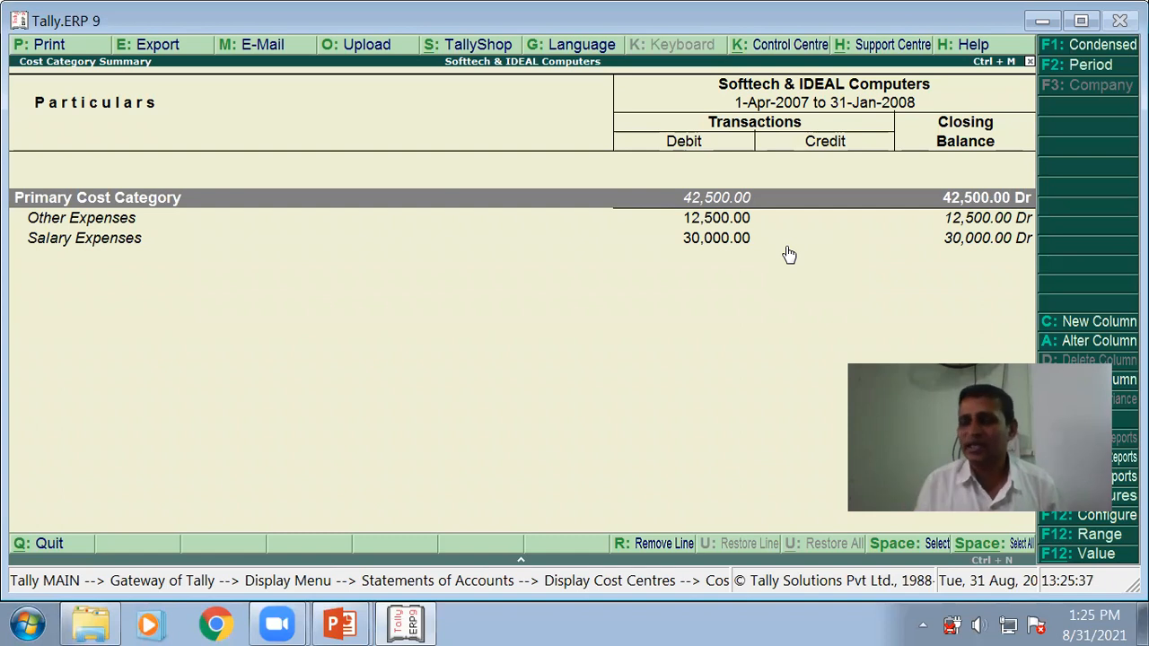
key(alt+Tab)
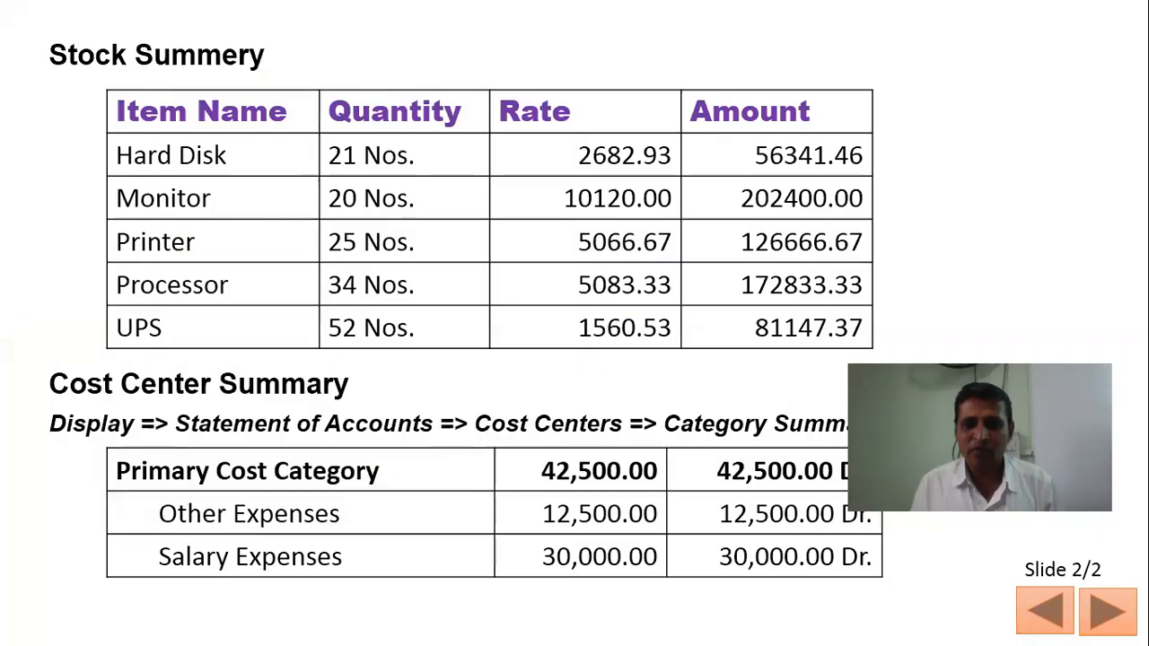
click(344, 351)
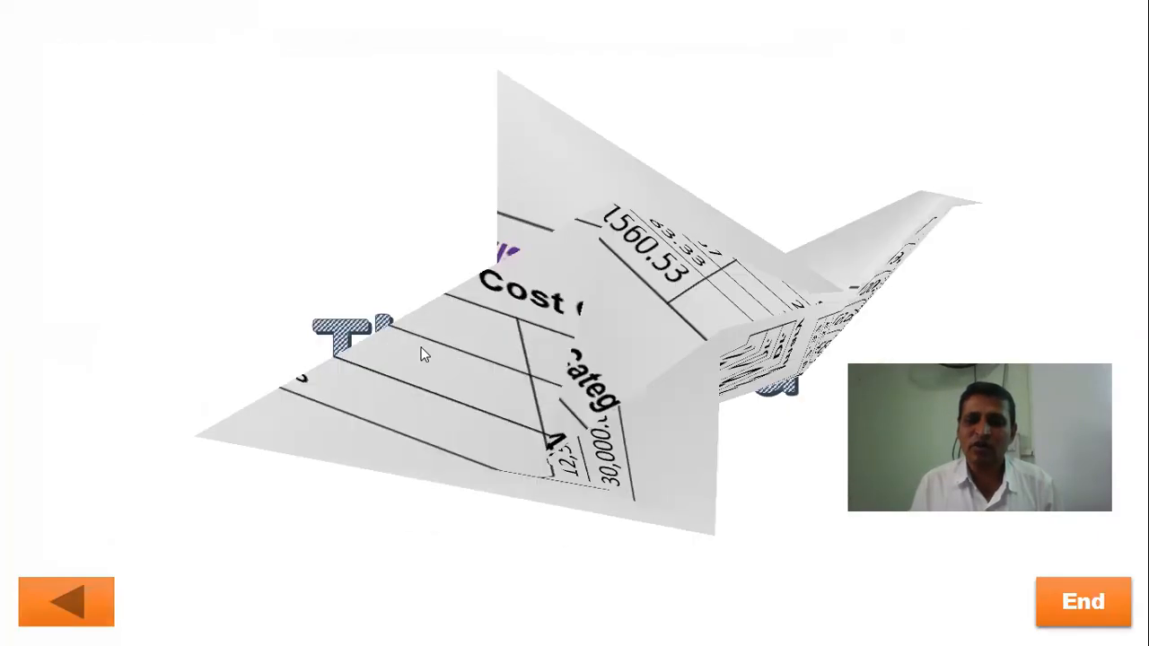